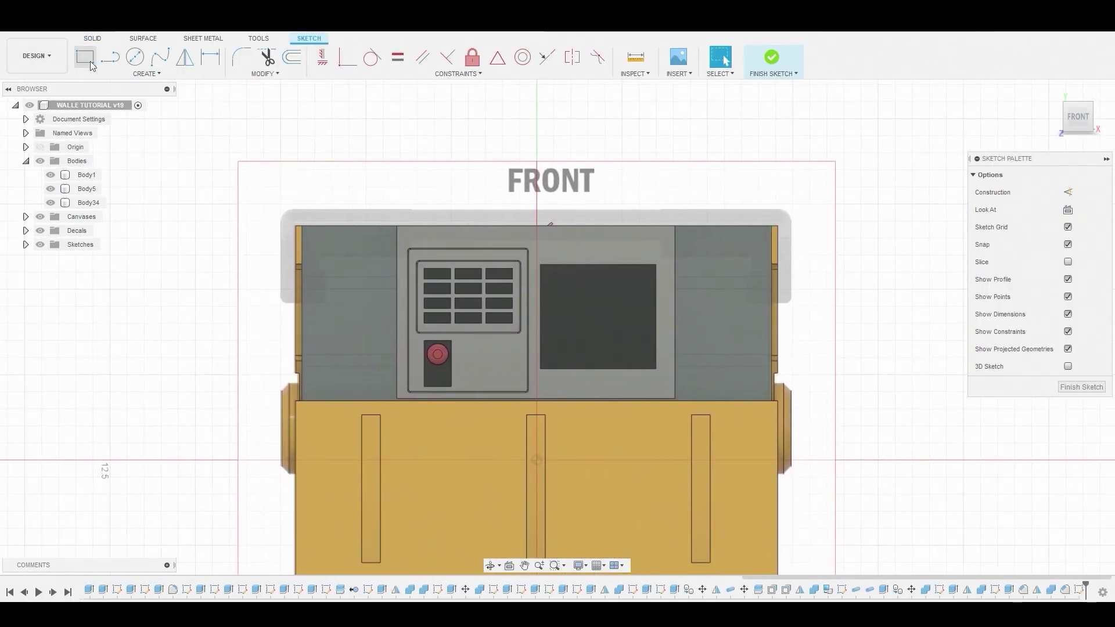
- Sketch a rectangle about 6.877 by 0.365 mm from the grey panel's outer edge to the vertical centre line, following the upper canvas strip
left_click(91, 62)
scroll(371, 296, "up", 6)
left_click(227, 232)
scroll(548, 289, "down", 1)
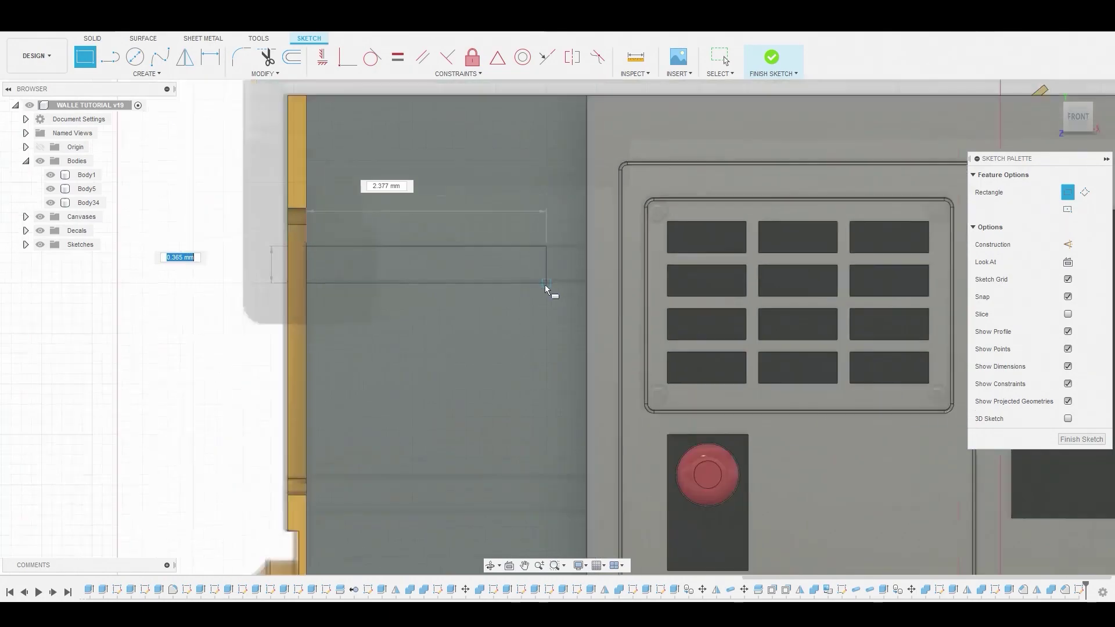
scroll(546, 289, "down", 2)
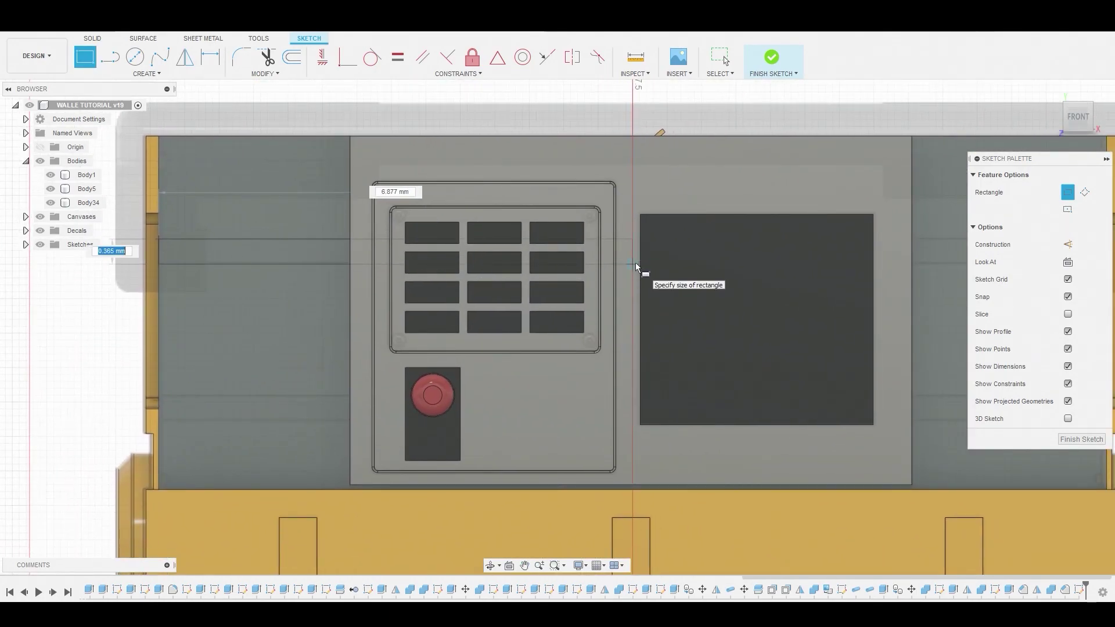
left_click(635, 263)
middle_click_drag(237, 309, 351, 304)
right_click(162, 226)
left_click(202, 229)
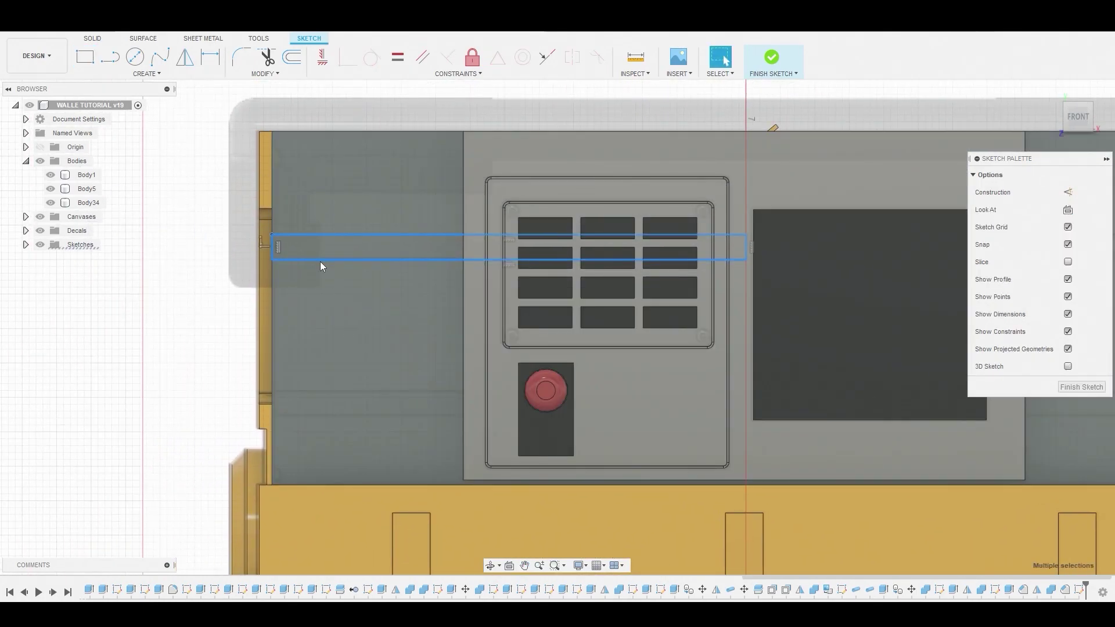
- Copy the strip rectangle 2.267 mm straight down onto the lower canvas strip
key("m")
left_click_drag(509, 200, 513, 355)
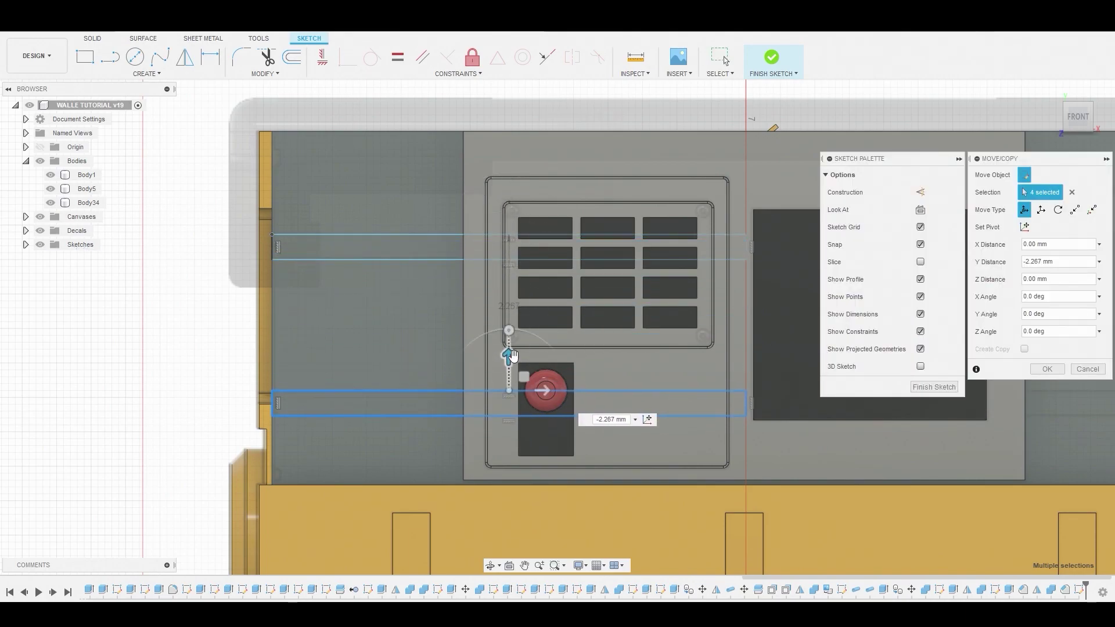
left_click(1047, 369)
- Mirror both strip rectangles about the vertical centre line to the other half of the front
left_click(382, 255)
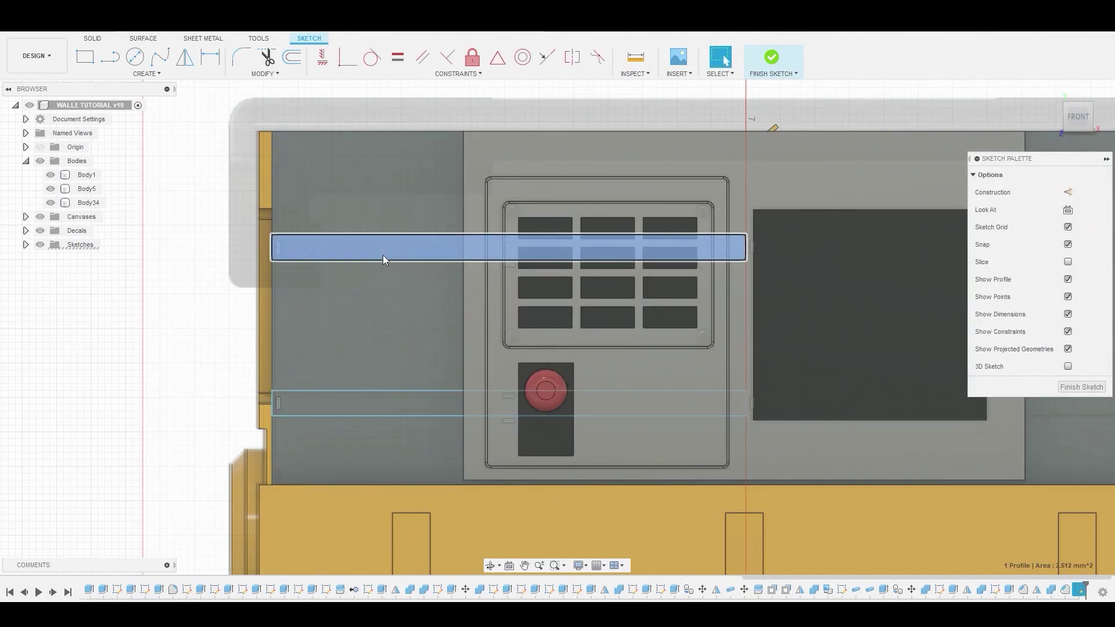
left_click(146, 74)
left_click(116, 238)
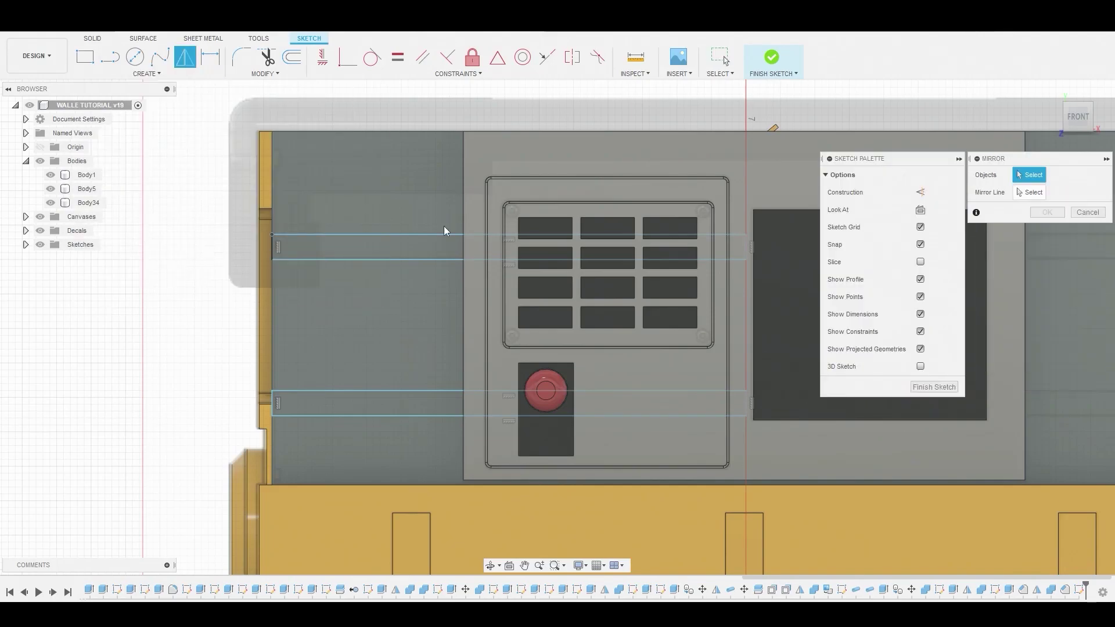
double_click(329, 392)
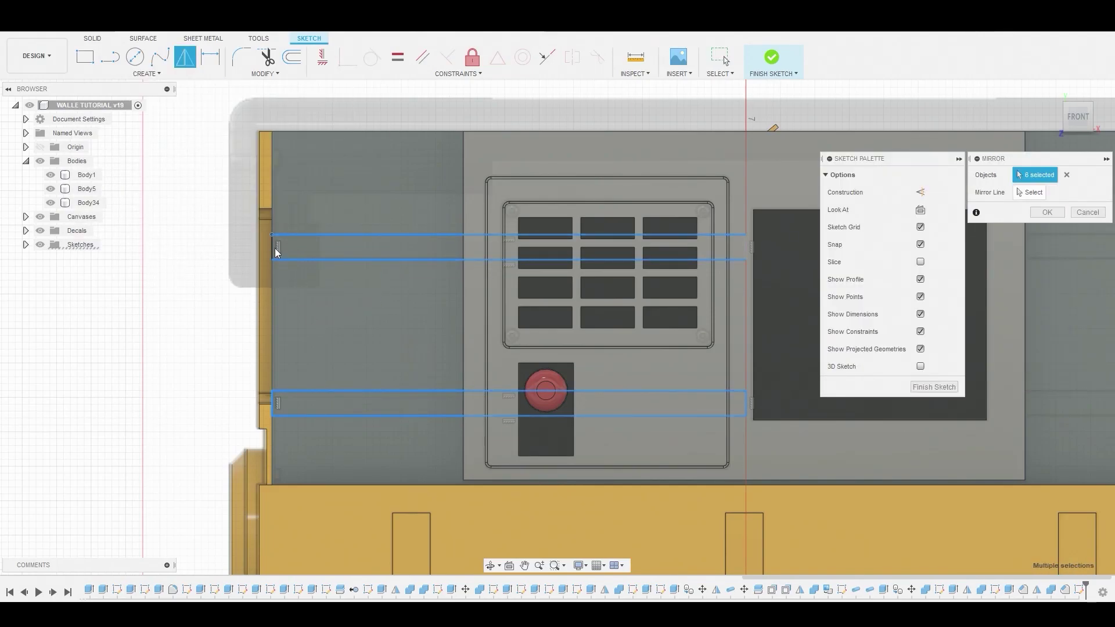
left_click(1030, 192)
middle_click_drag(762, 251, 524, 246)
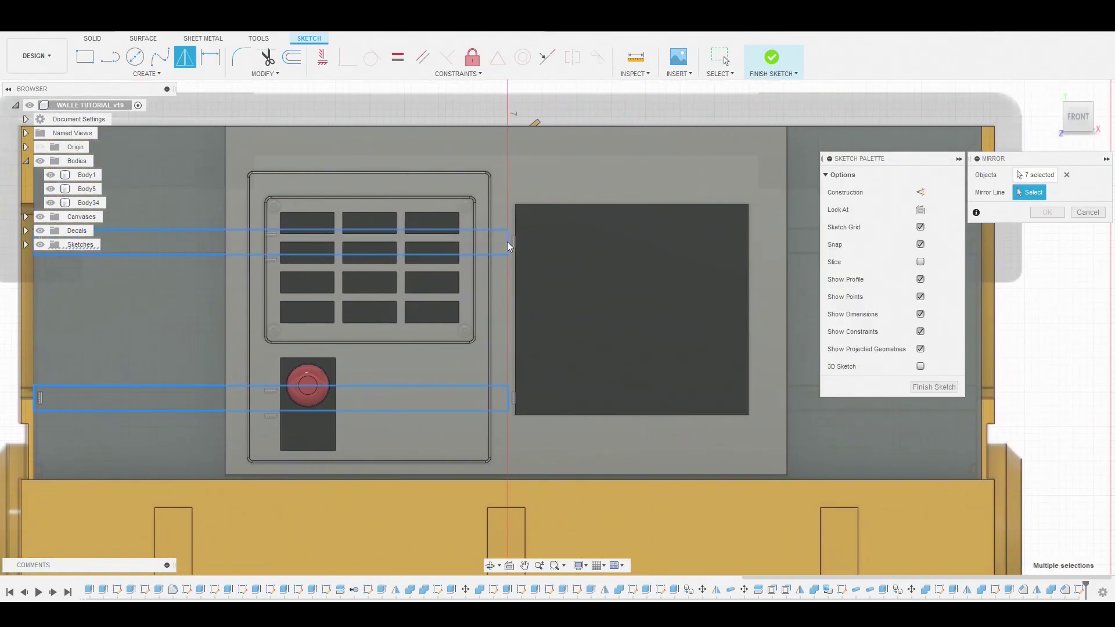
left_click(507, 242)
left_click(1047, 212)
- Extrude the four front strip profiles 0.127 mm inward as a cut, matching the groove depth on the side canvas
left_click(828, 242)
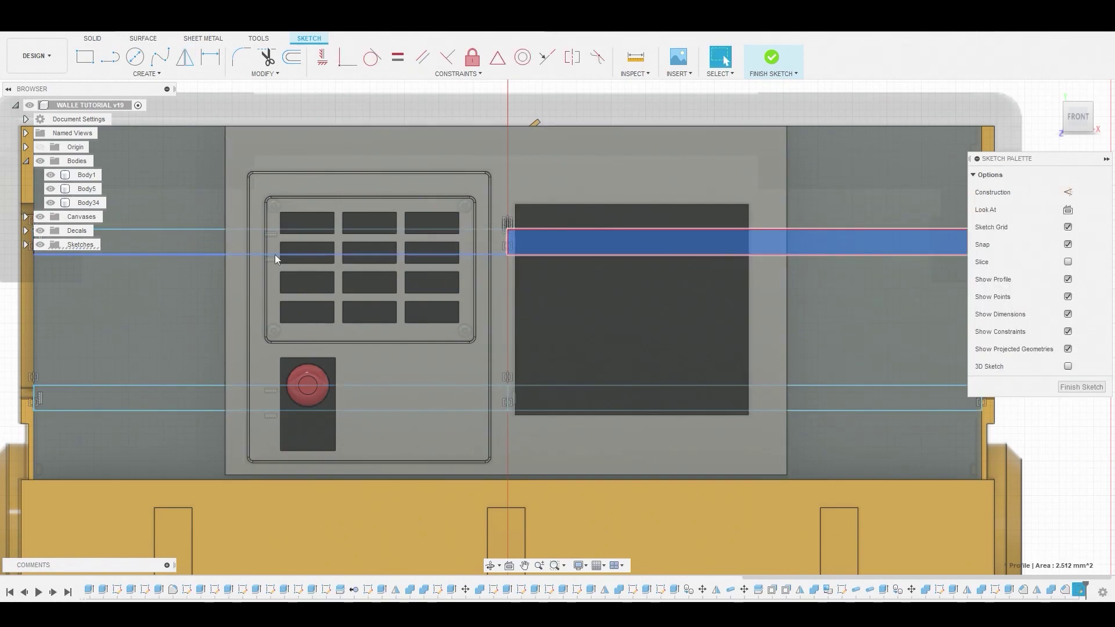
left_click(184, 248, "shift")
left_click(224, 398, "shift")
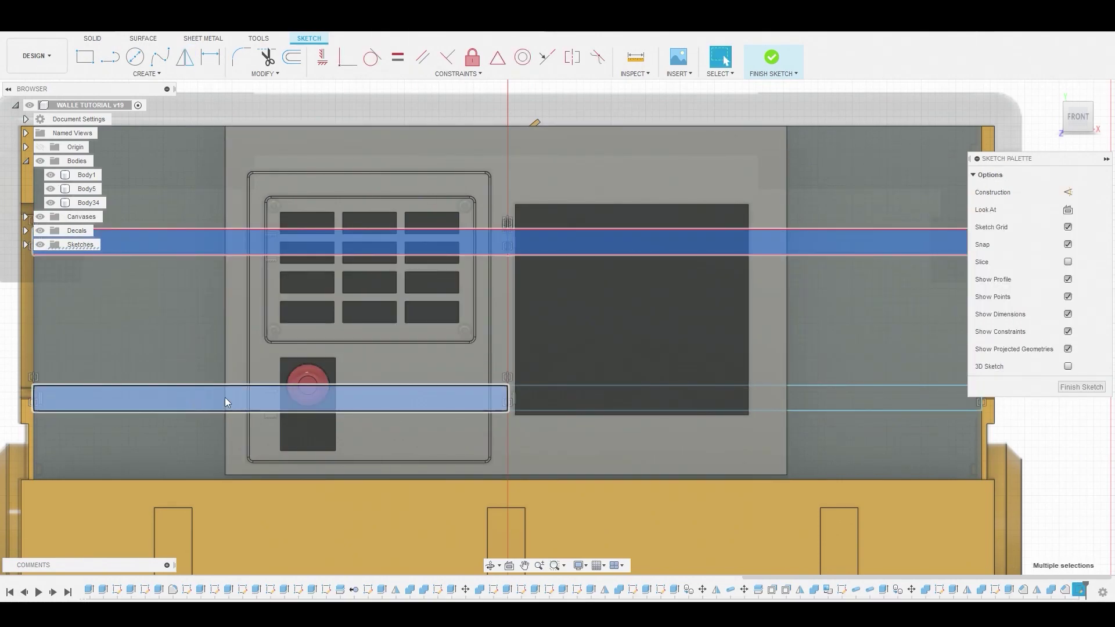
left_click(849, 398, "shift")
right_click(814, 396)
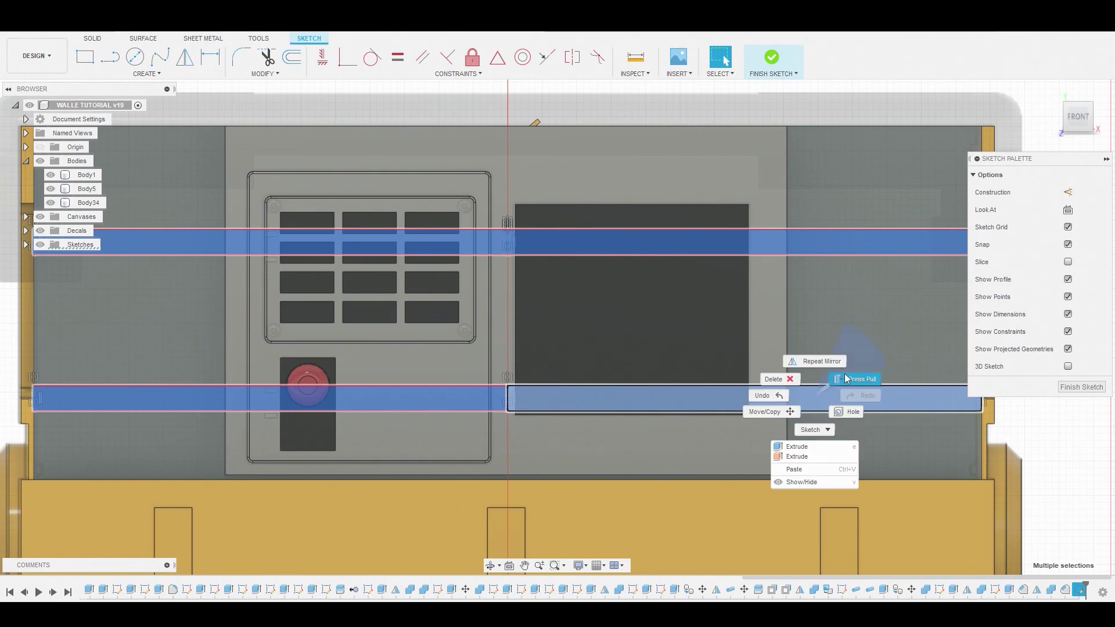
left_click(843, 382)
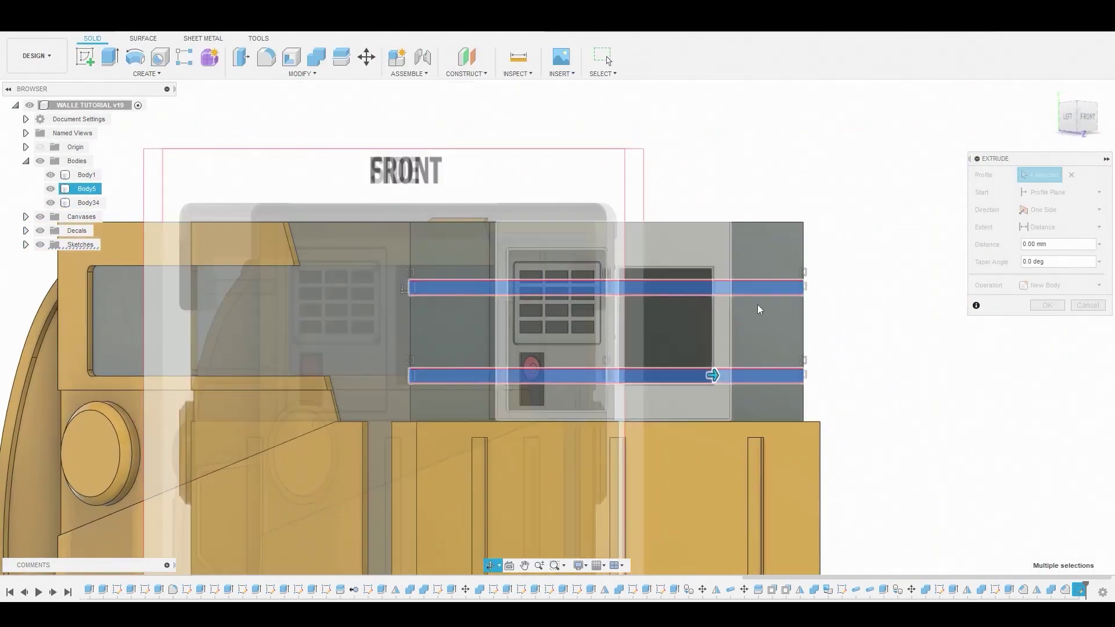
left_click(1071, 123)
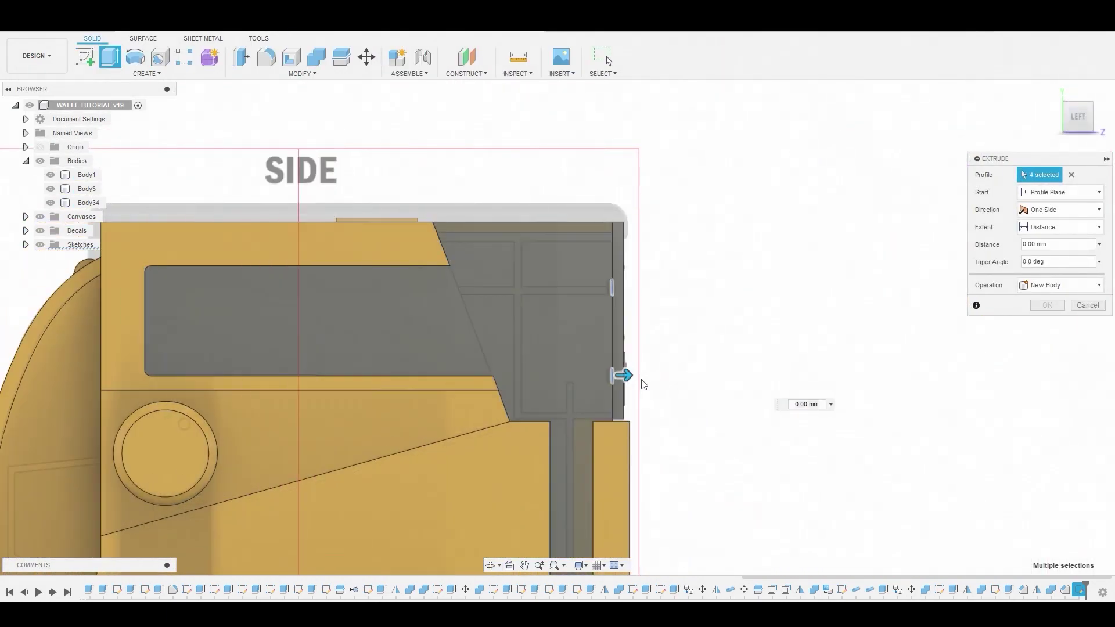
scroll(618, 386, "up", 5)
scroll(617, 389, "up", 3)
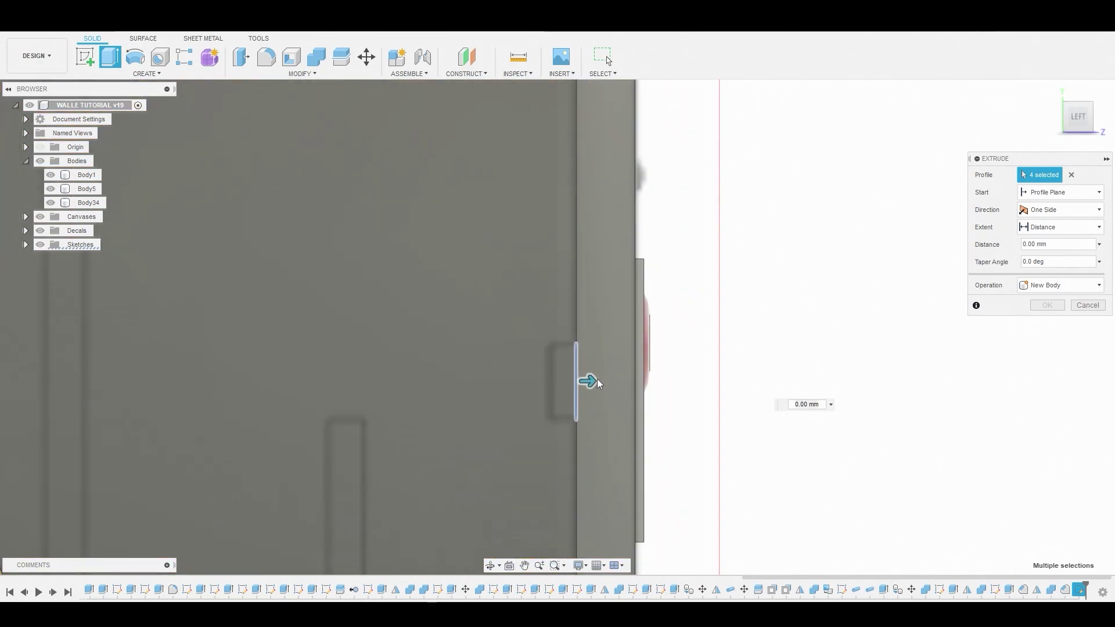
left_click_drag(592, 382, 563, 372)
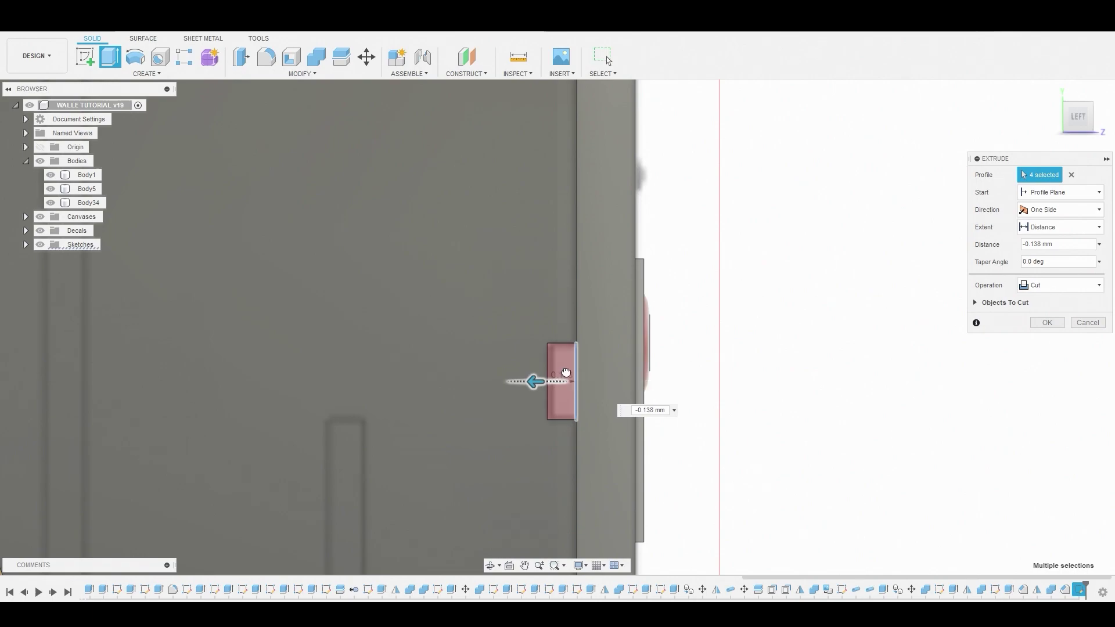
scroll(841, 345, "down", 3)
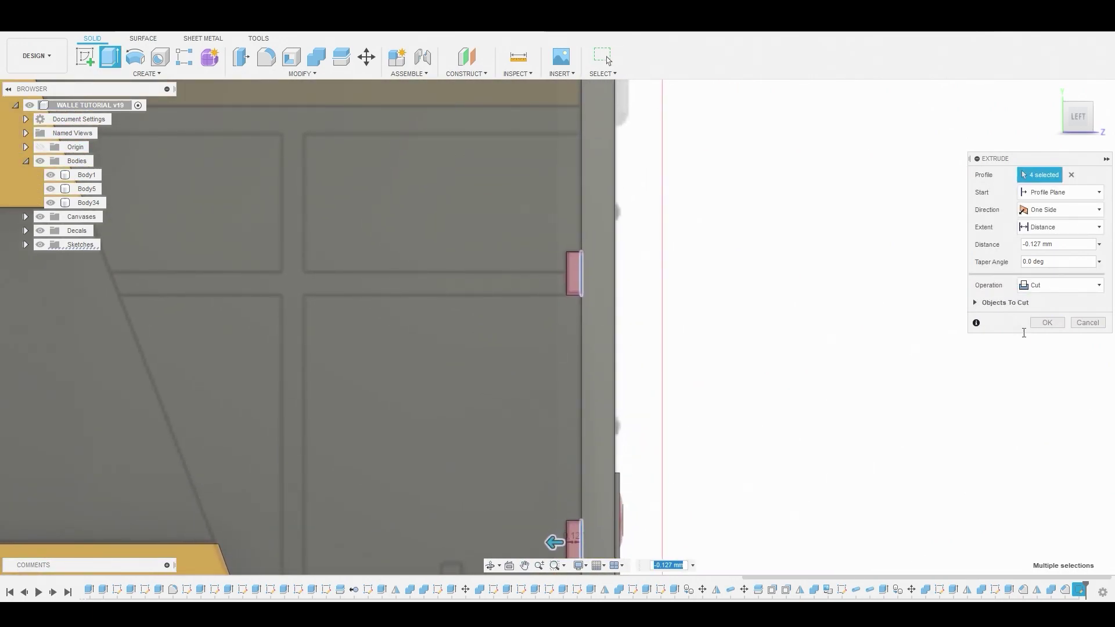
left_click(1047, 323)
- Start a sketch on the grey side face and draw the top strip rectangle from the slanted edge to the front edge
scroll(618, 288, "down", 4)
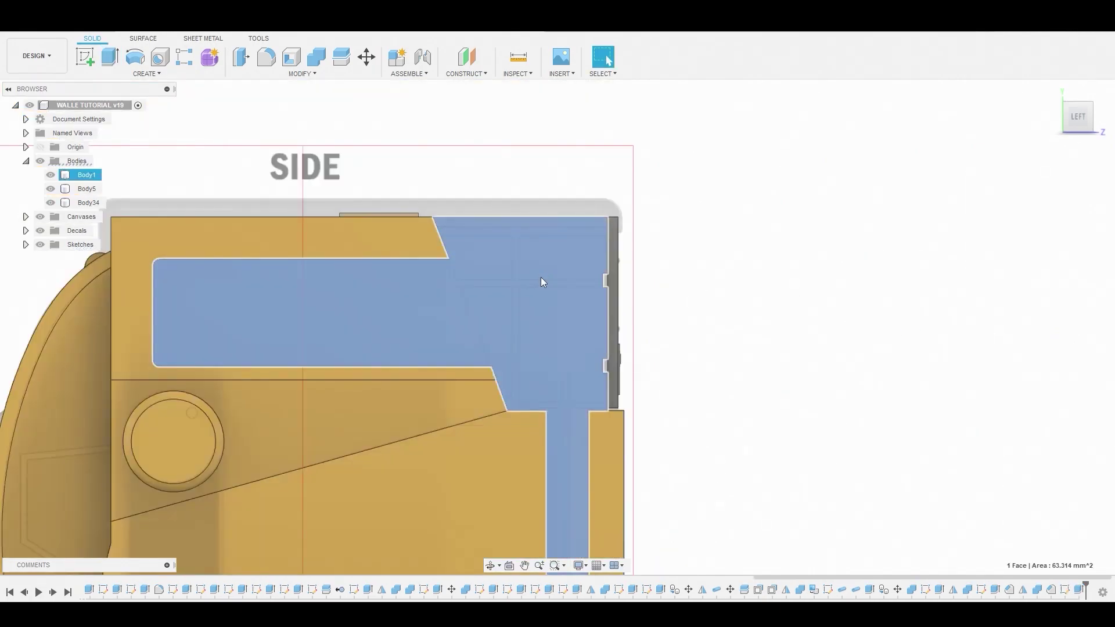
left_click(542, 279)
left_click(93, 63)
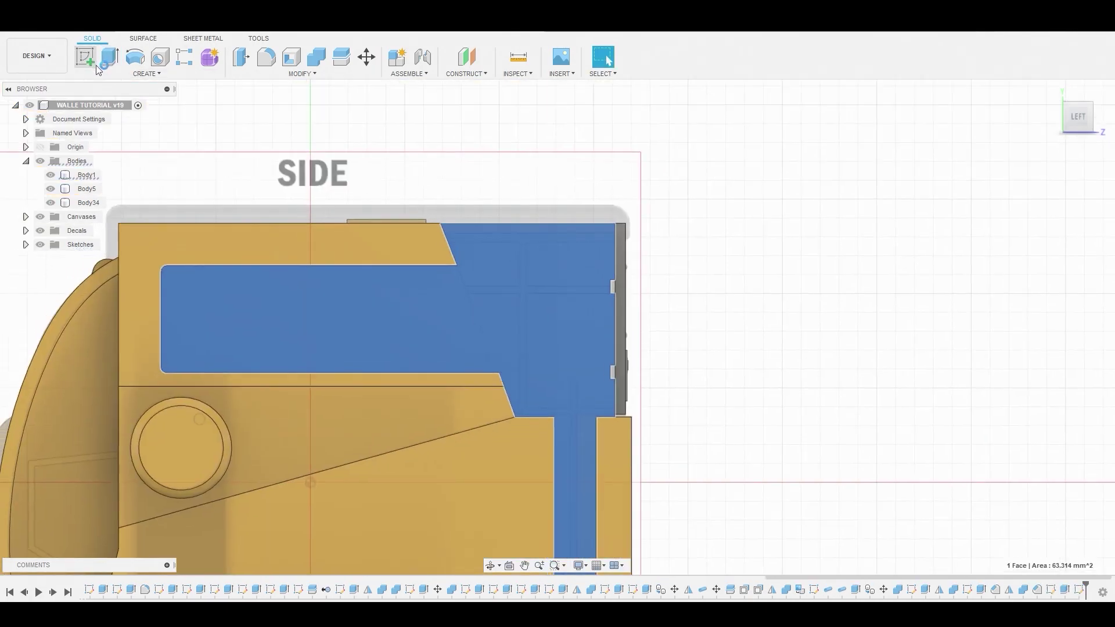
scroll(446, 288, "up", 2)
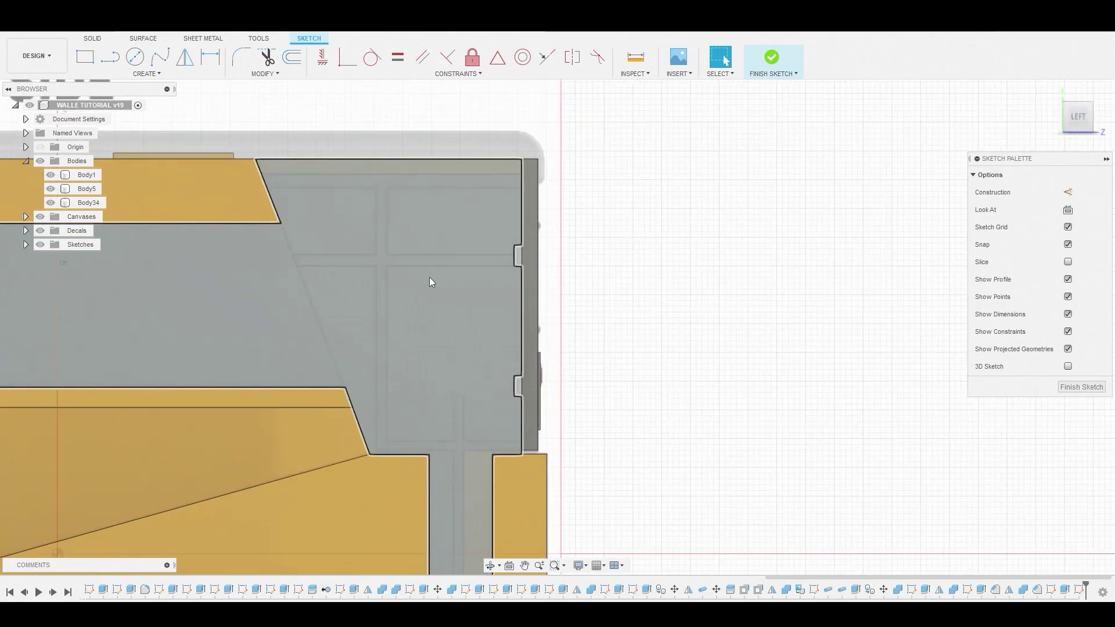
left_click(82, 58)
scroll(371, 185, "up", 1)
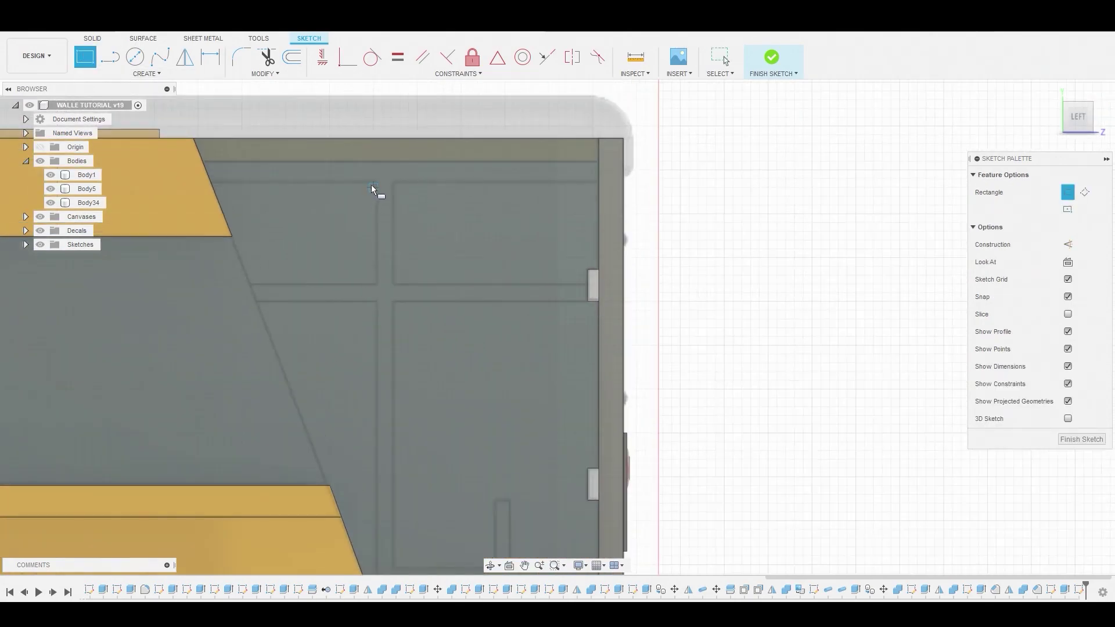
left_click(211, 180)
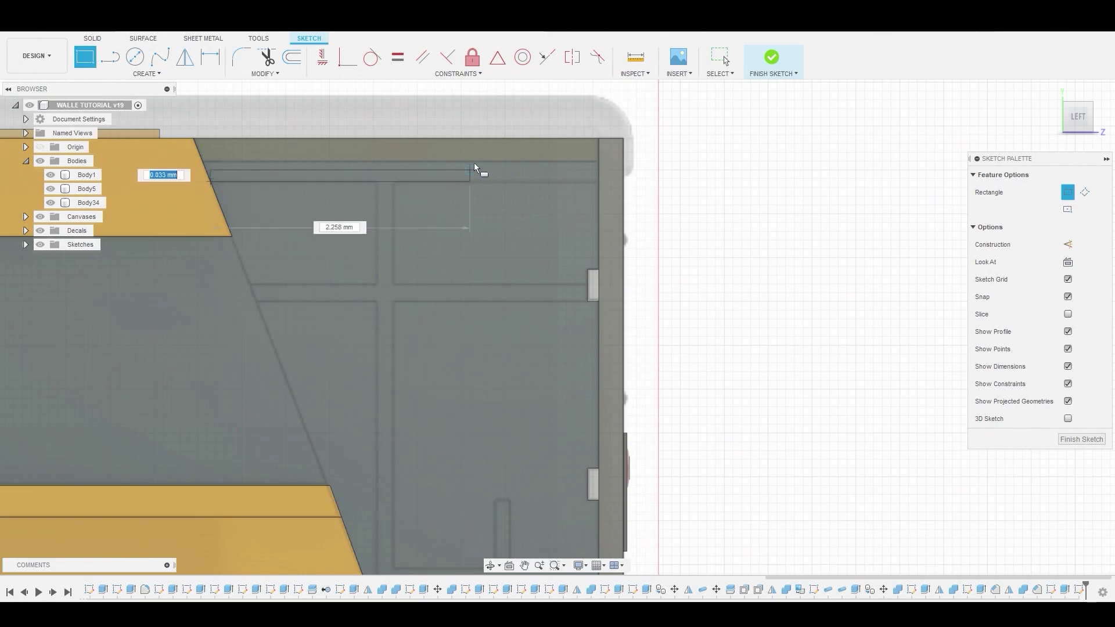
left_click(601, 162)
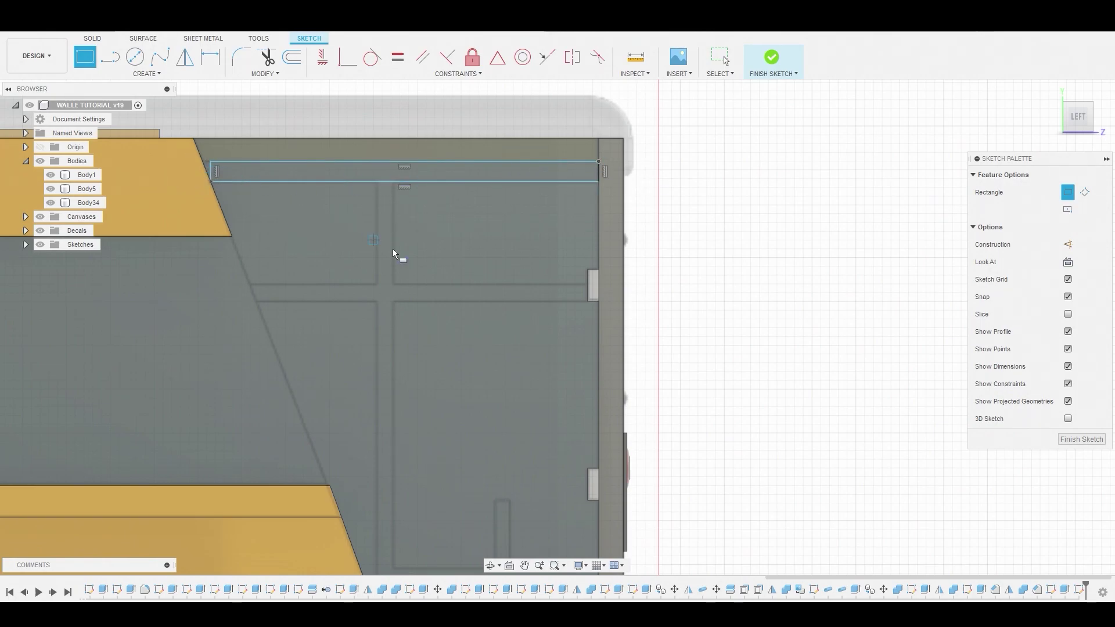
- Sketch two more horizontal strip rectangles reaching the front edge: one at the upper notch and one just above the yellow lower body
left_click(251, 282)
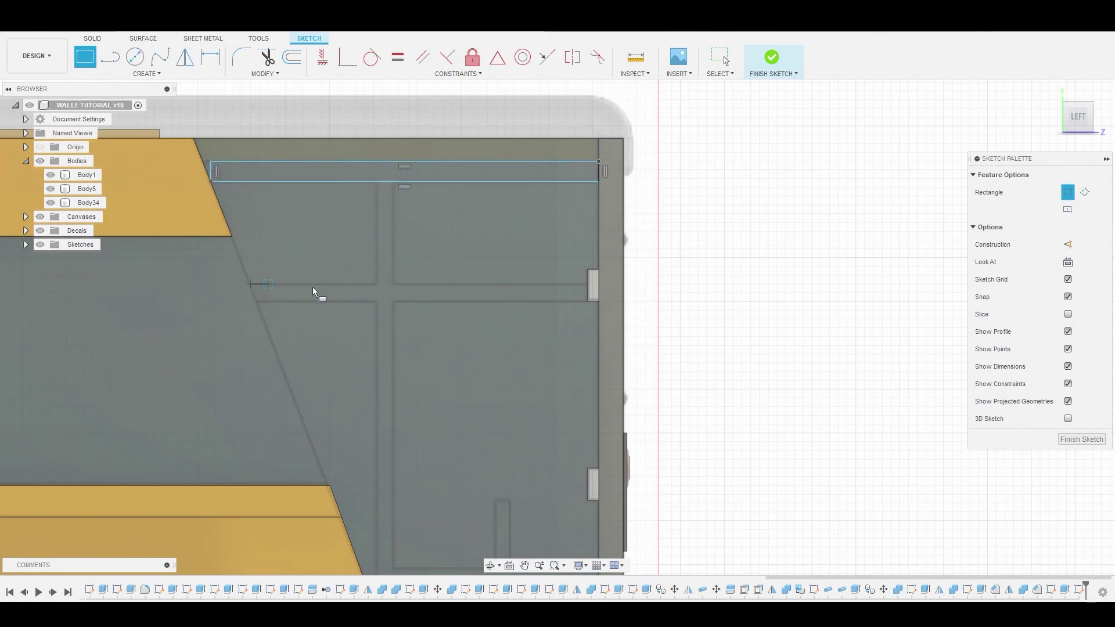
left_click(604, 308)
middle_click_drag(607, 309, 423, 239)
key("r")
scroll(270, 368, "up", 1)
scroll(269, 372, "up", 3)
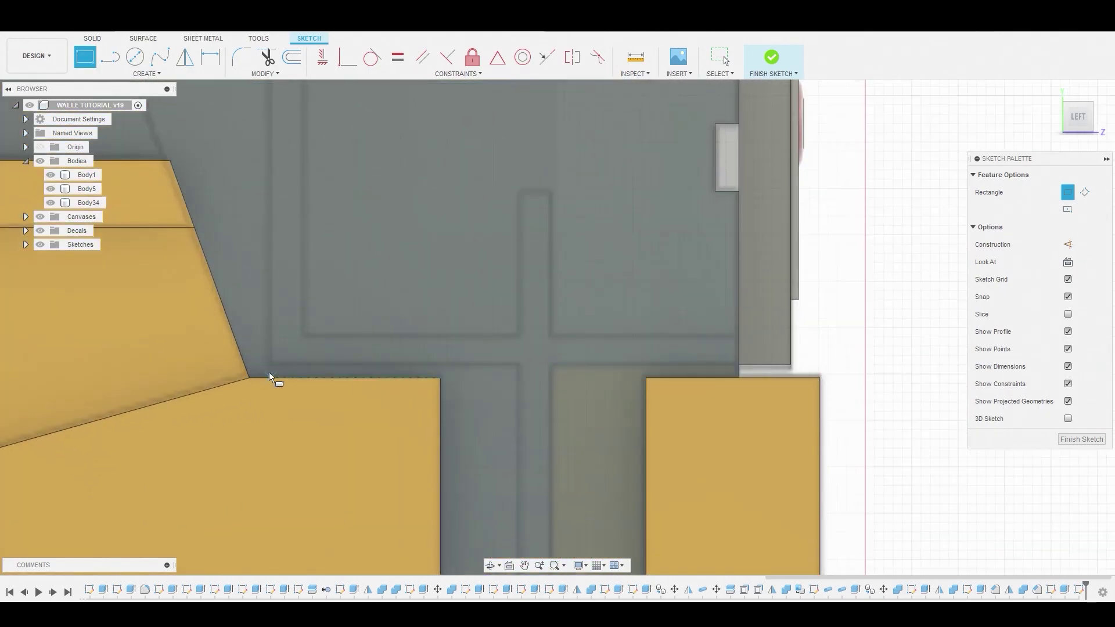
left_click(270, 366)
left_click(737, 329)
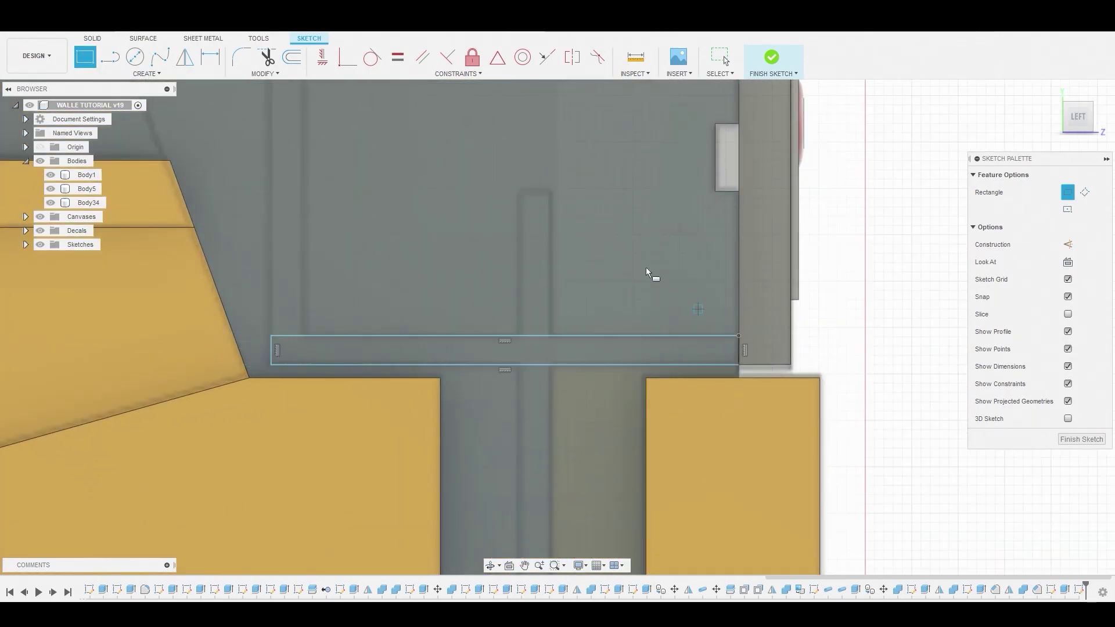
- Sketch a vertical strip rectangle about 0.175 mm wide from above the lower horizontal strip down to the grey area's bottom edge
scroll(516, 191, "up", 3)
left_click(518, 190)
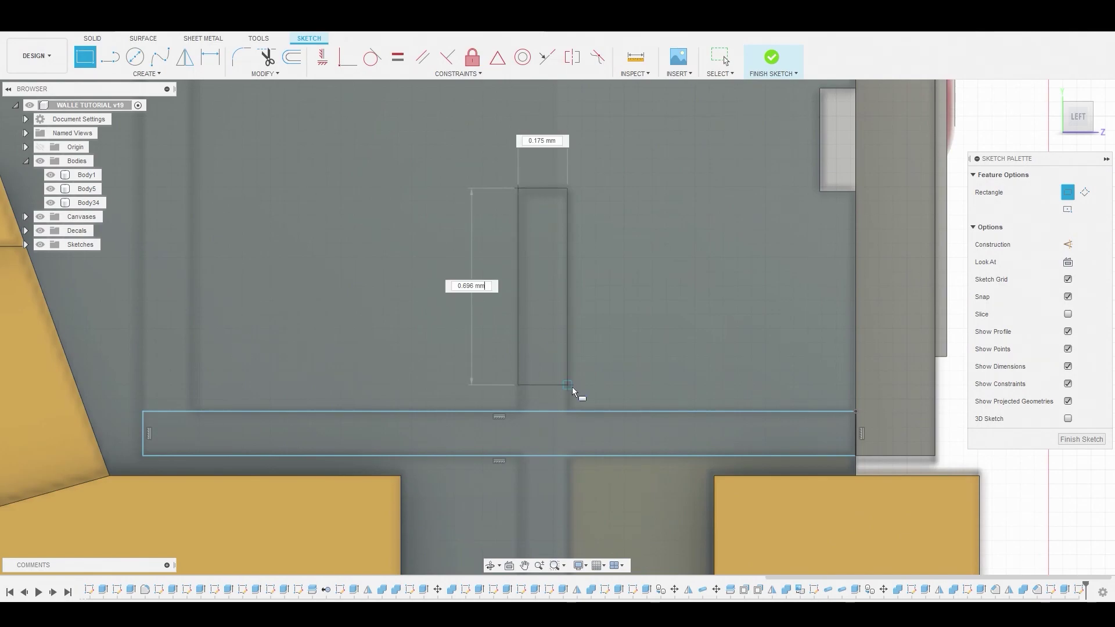
scroll(532, 418, "up", 5)
scroll(467, 144, "down", 5)
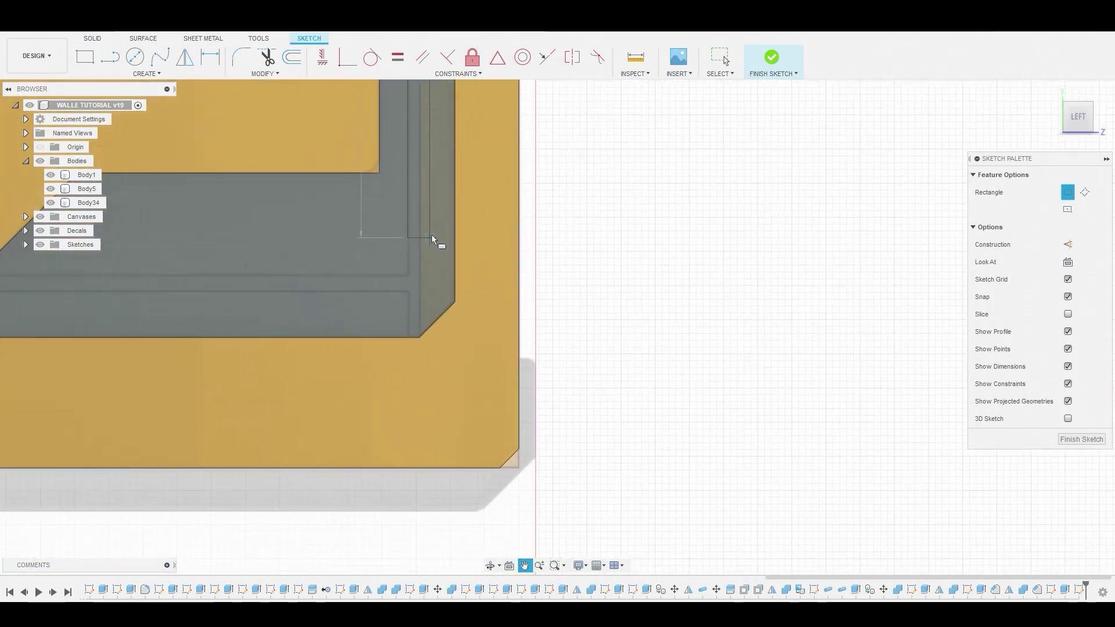
left_click(420, 343)
- Sketch a horizontal strip rectangle across the grey foot area, from the long vertical strip to beyond the slanted edge
scroll(597, 294, "up", 4)
left_click(698, 287)
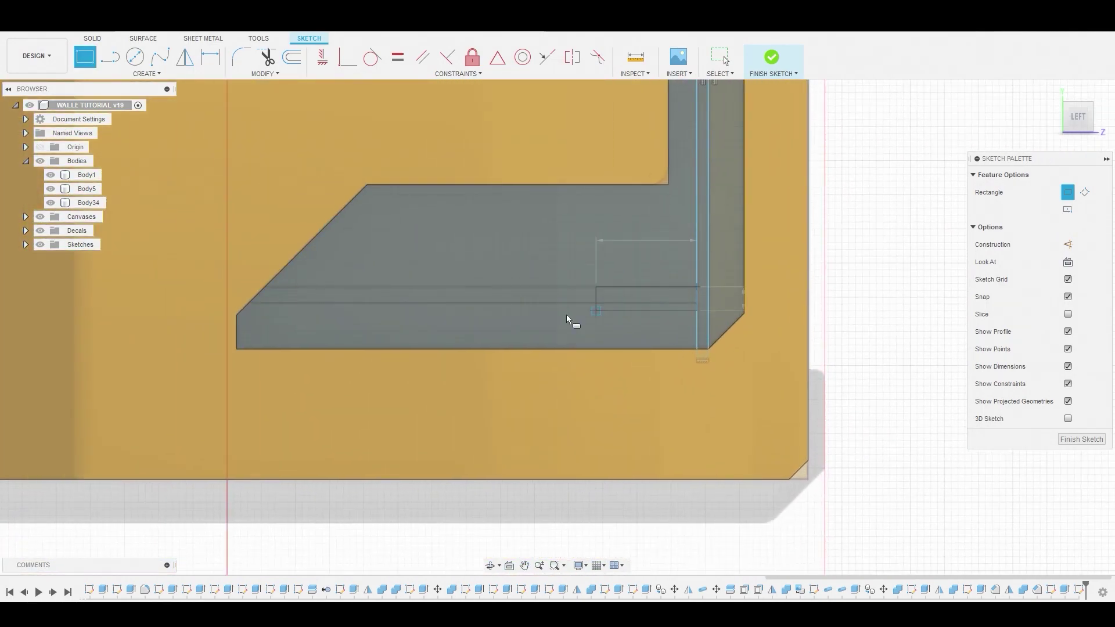
left_click(243, 308)
- Sketch a vertical strip rectangle joining the horizontal strip above the yellow lower body to the top strip
scroll(348, 298, "up", 5)
scroll(464, 305, "up", 1)
left_click(478, 385)
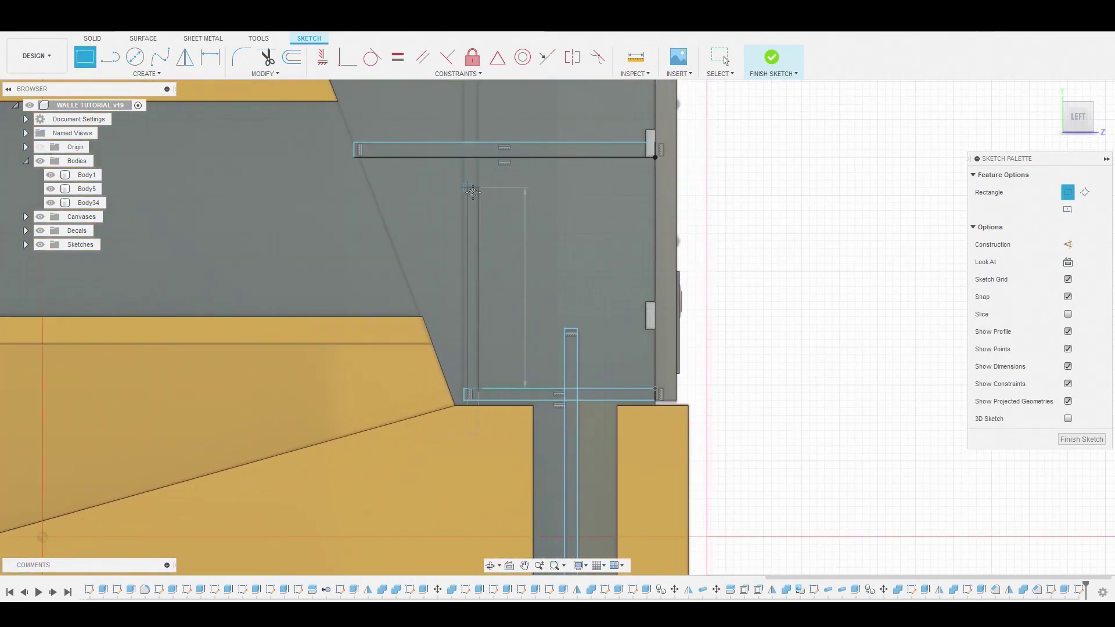
middle_click_drag(472, 162, 454, 397)
left_click(447, 284)
- Sketch a small rectangle extending the top strip rearward past the slanted edge of the yellow body
scroll(313, 210, "up", 2)
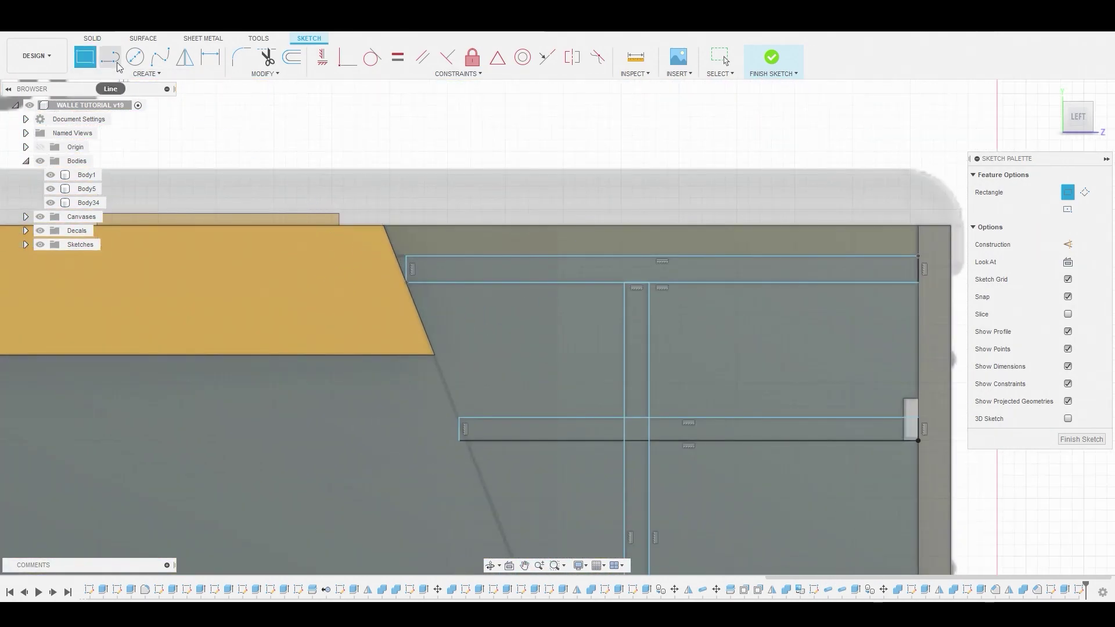
left_click(384, 284)
right_click(349, 261)
left_click(395, 261)
scroll(400, 261, "up", 2)
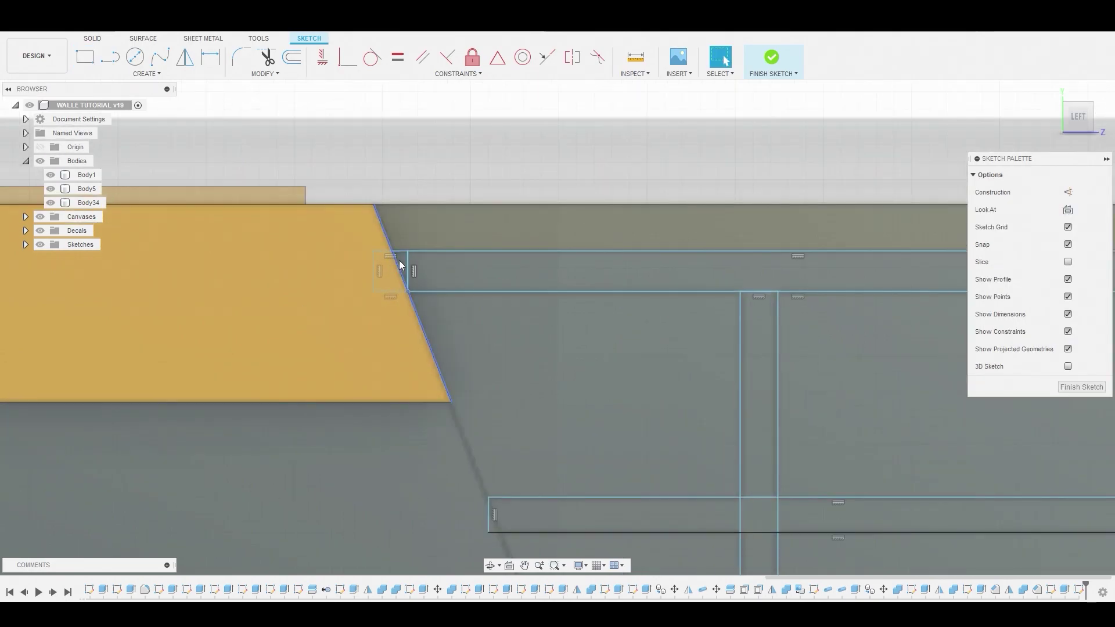
- Select all the connected groove strip profiles, from the top strip down to the foot area's strips, for an Extrude
left_click(399, 261)
left_click(461, 273, "ctrl")
scroll(801, 394, "down", 2)
middle_click_drag(801, 394, 443, 205)
left_click(414, 238, "ctrl")
left_click(386, 277, "ctrl")
left_click(412, 279, "ctrl")
left_click(414, 302, "ctrl")
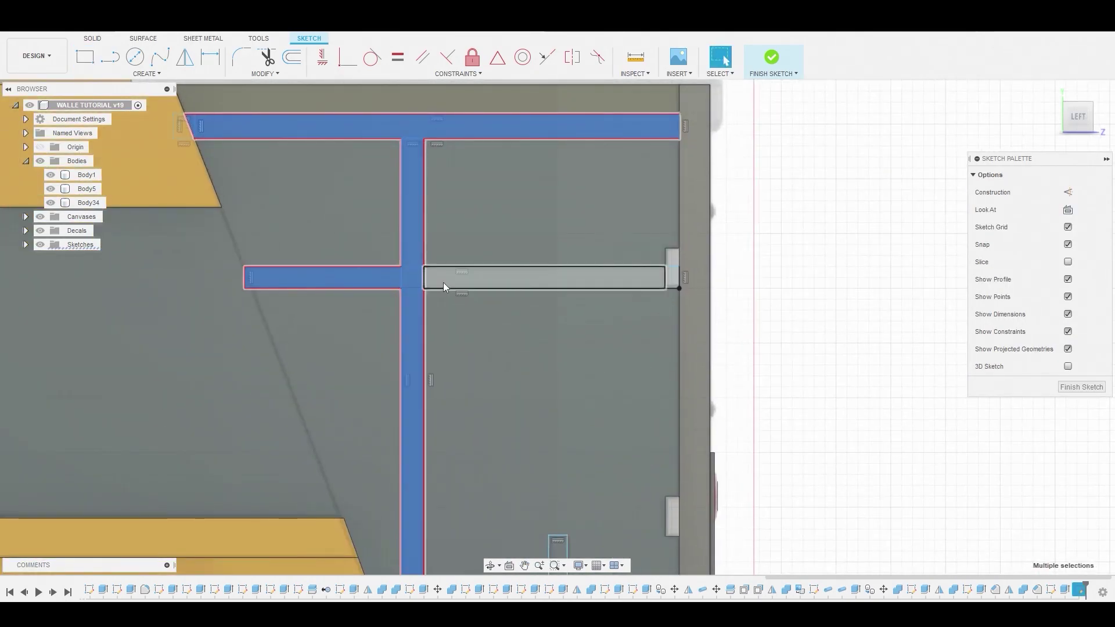
left_click(447, 281, "ctrl")
scroll(540, 383, "down", 3)
middle_click_drag(540, 384, 493, 263)
scroll(460, 232, "up", 3)
left_click(458, 274, "ctrl")
left_click(433, 302, "ctrl")
left_click(456, 304, "ctrl")
left_click(488, 303, "ctrl")
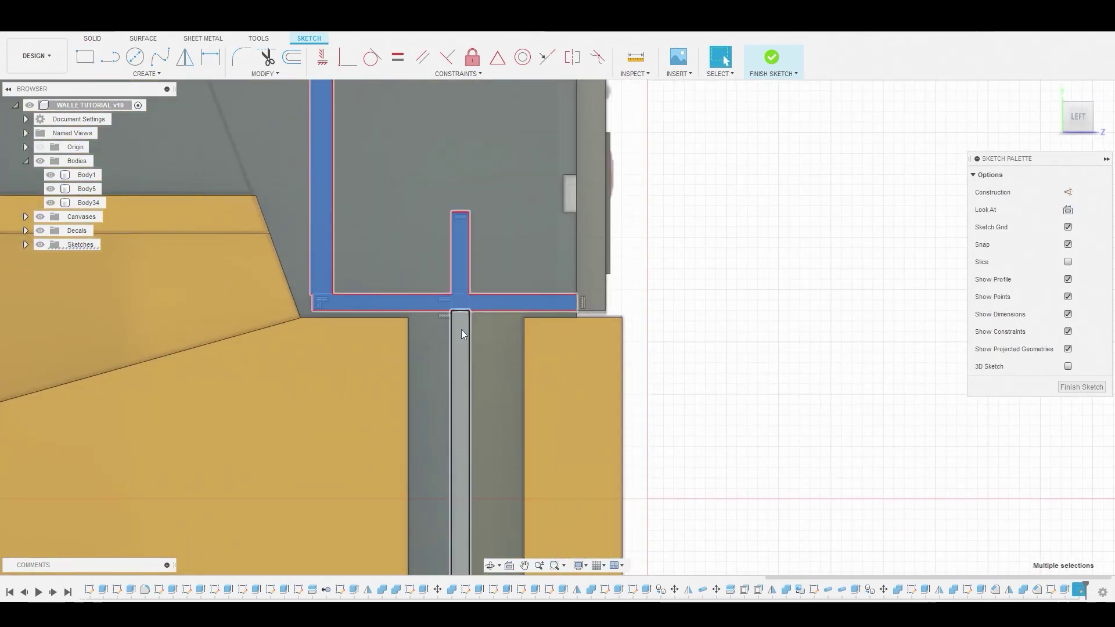
left_click(460, 332, "ctrl")
scroll(494, 429, "down", 2)
middle_click_drag(500, 435, 455, 120)
scroll(453, 120, "down", 1)
left_click(397, 394)
right_click(397, 394)
left_click(422, 369)
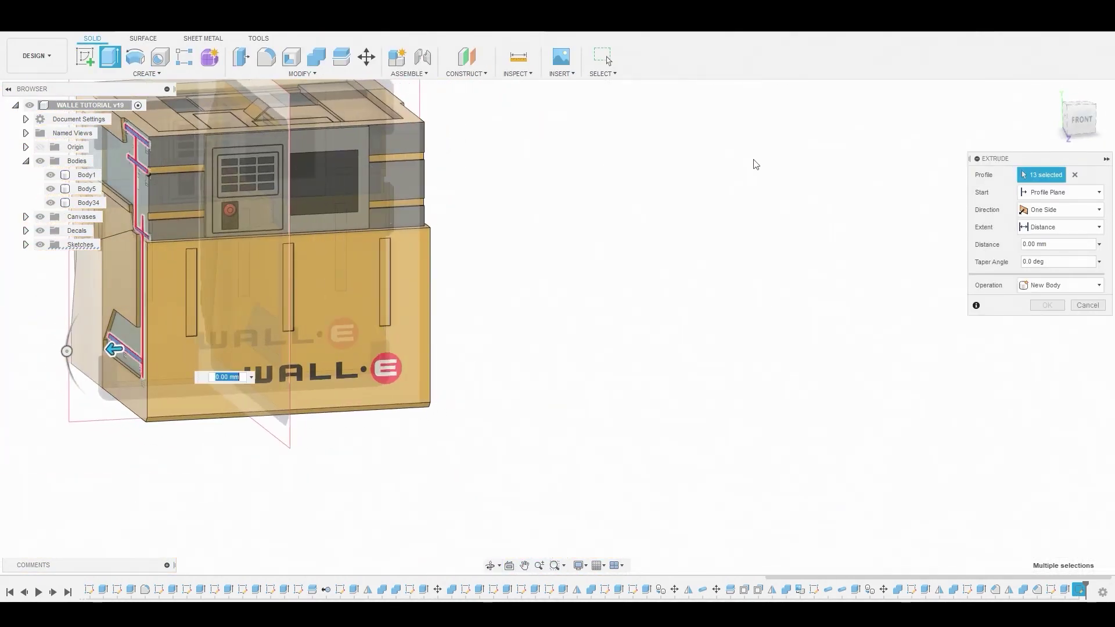
- Extrude the selected strip profiles -0.121 mm into the side of the robot as a new body
left_click(1079, 120)
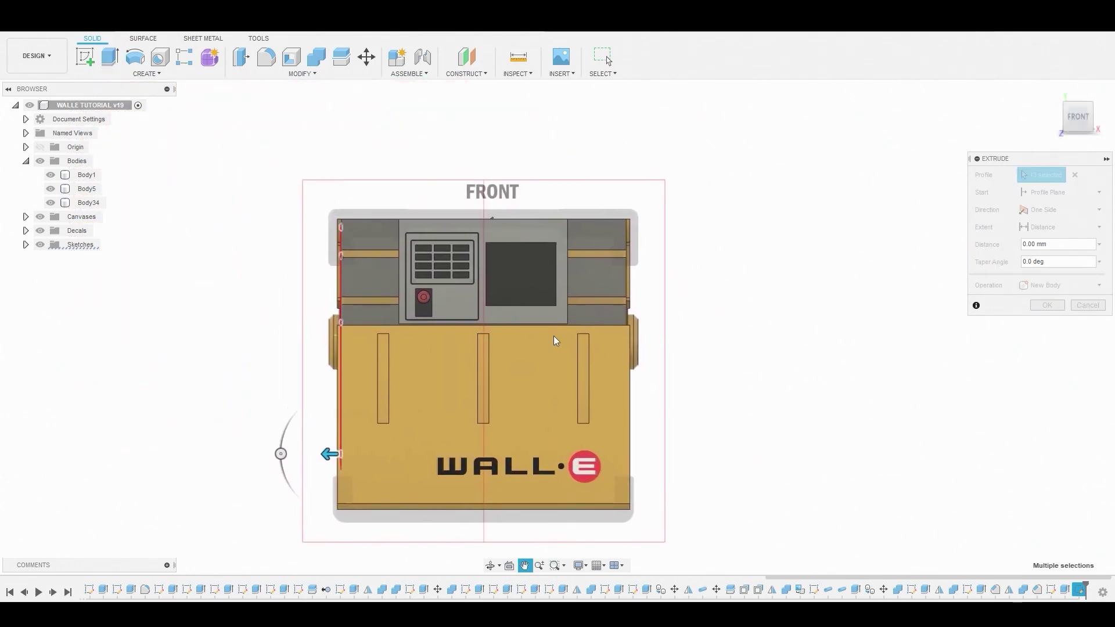
scroll(413, 246, "up", 5)
scroll(343, 316, "up", 3)
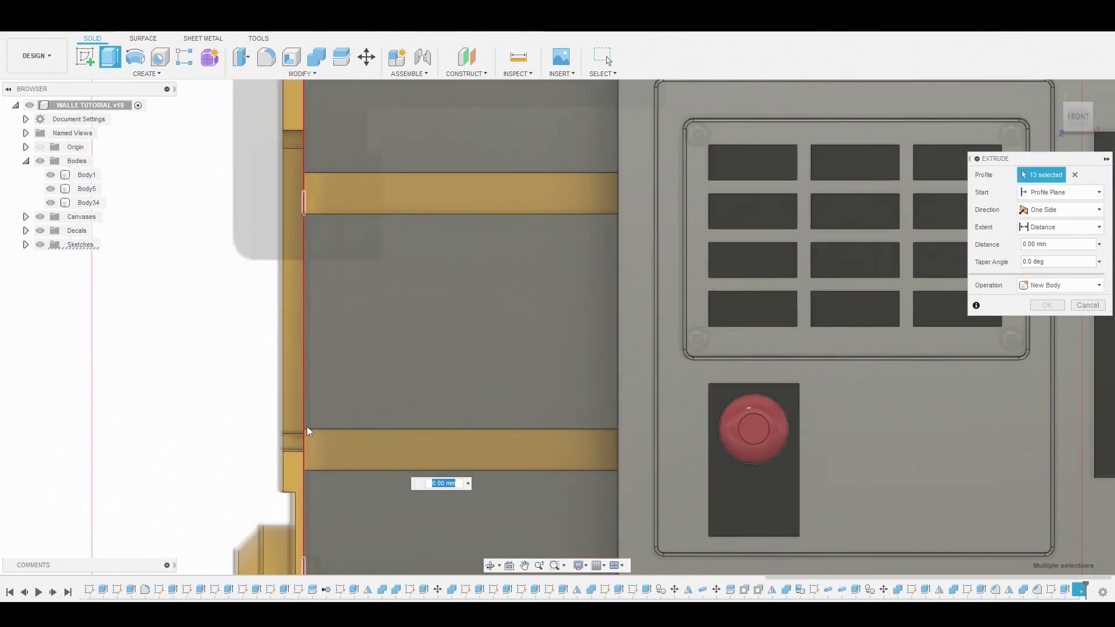
scroll(337, 289, "down", 3)
scroll(340, 406, "down", 3)
middle_click_drag(350, 444, 325, 207)
scroll(312, 521, "up", 4)
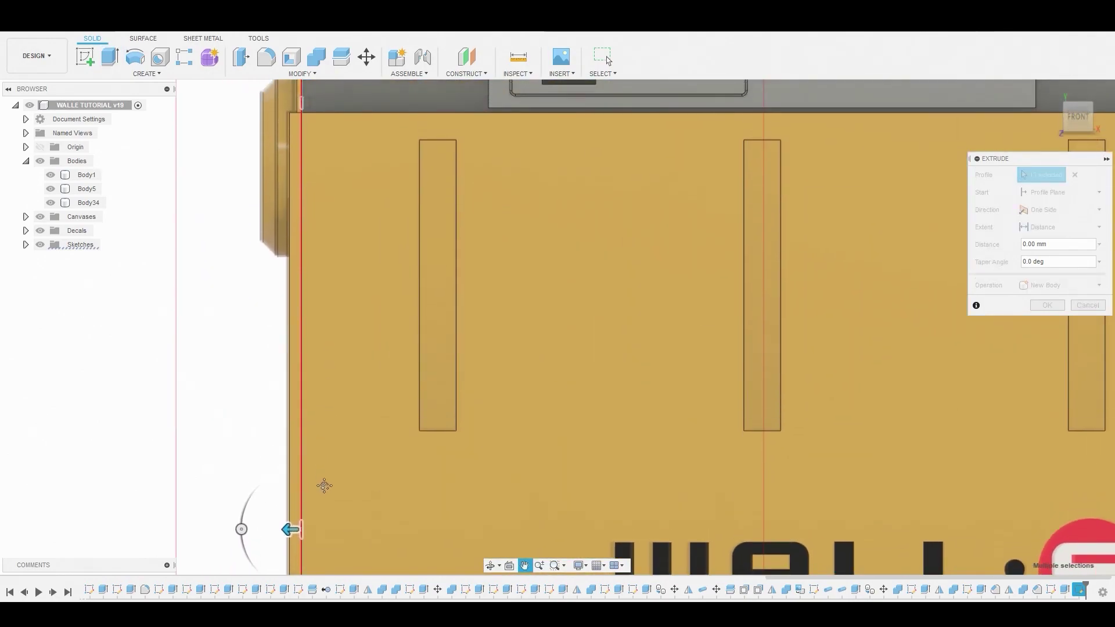
left_click_drag(288, 547, 296, 550)
middle_click_drag(318, 177, 330, 349)
scroll(323, 315, "up", 5)
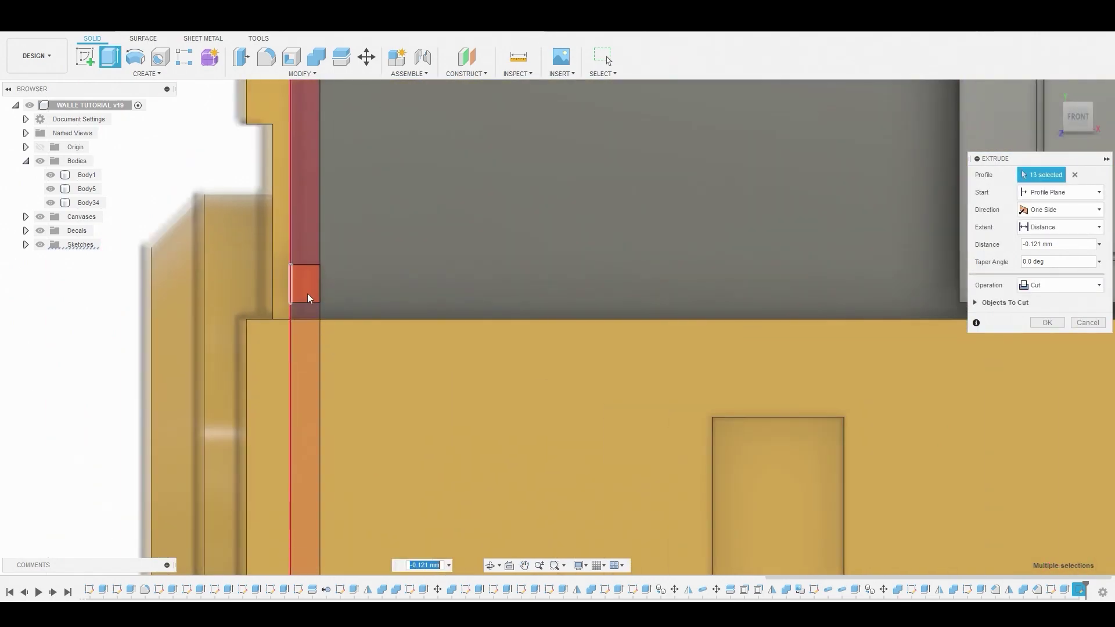
scroll(308, 294, "up", 3)
left_click(1061, 285)
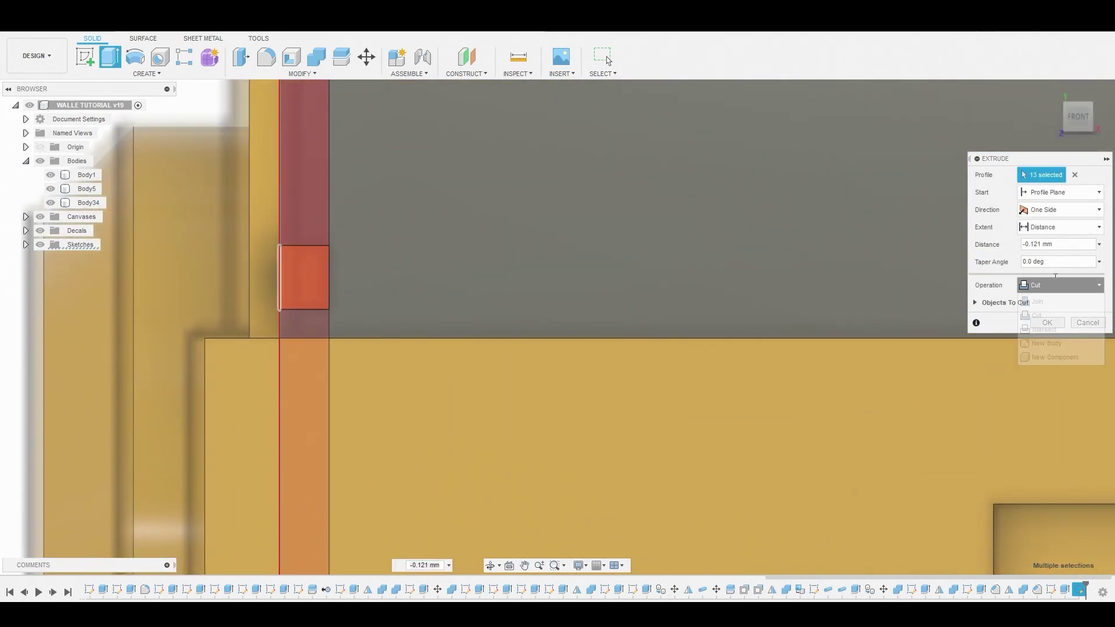
left_click(1056, 341)
left_click(1046, 305)
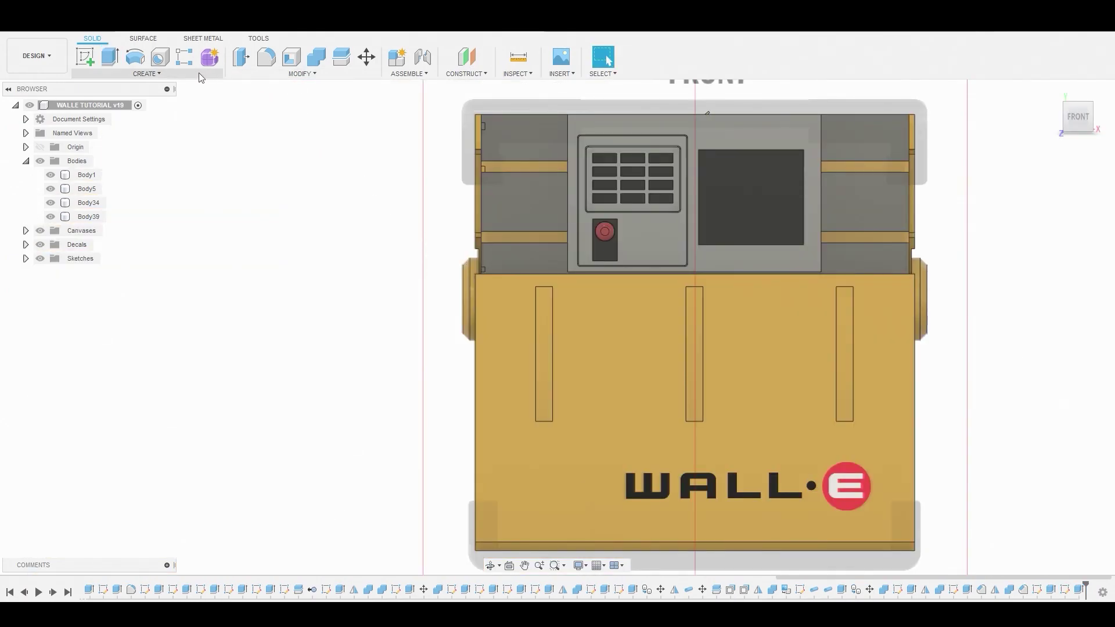
- Mirror the new strip body across the robot's vertical centre plane to the opposite side
left_click(199, 74)
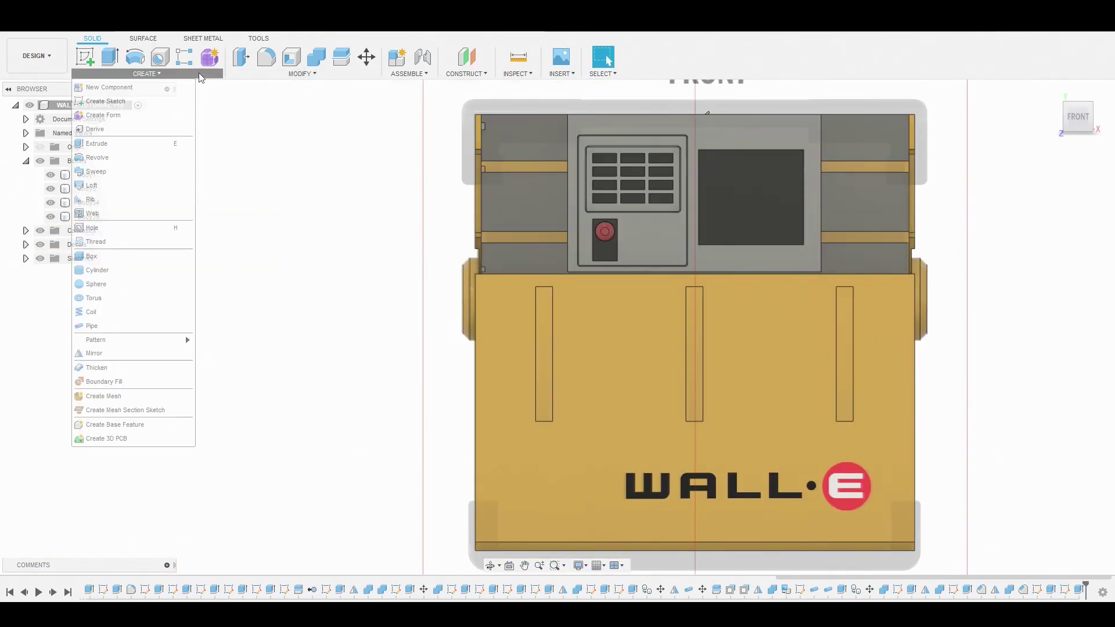
left_click(130, 353)
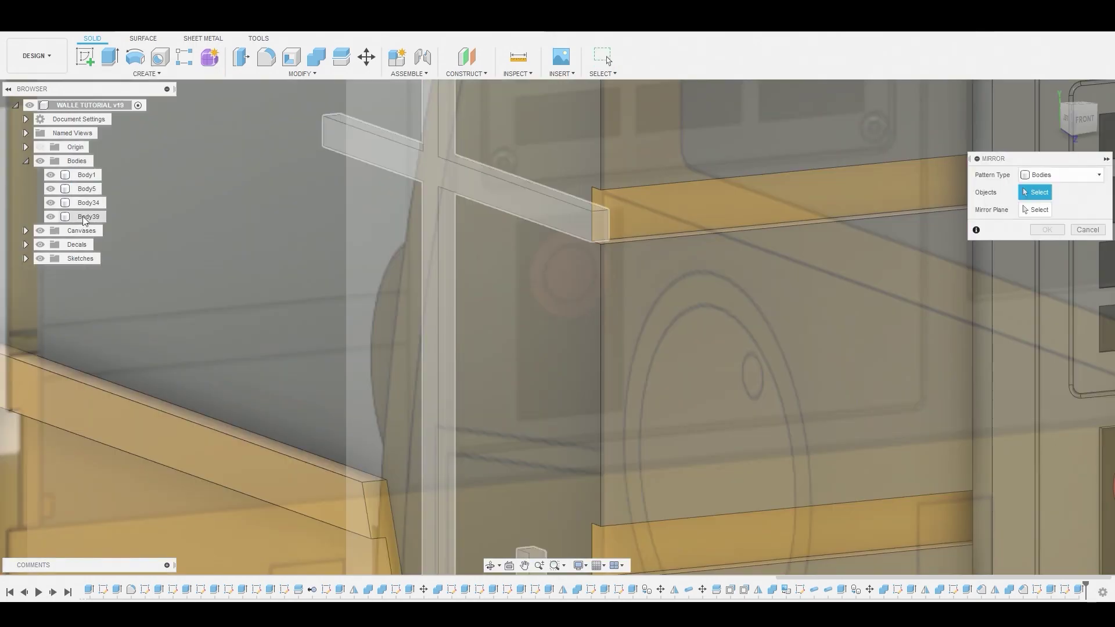
left_click(88, 216)
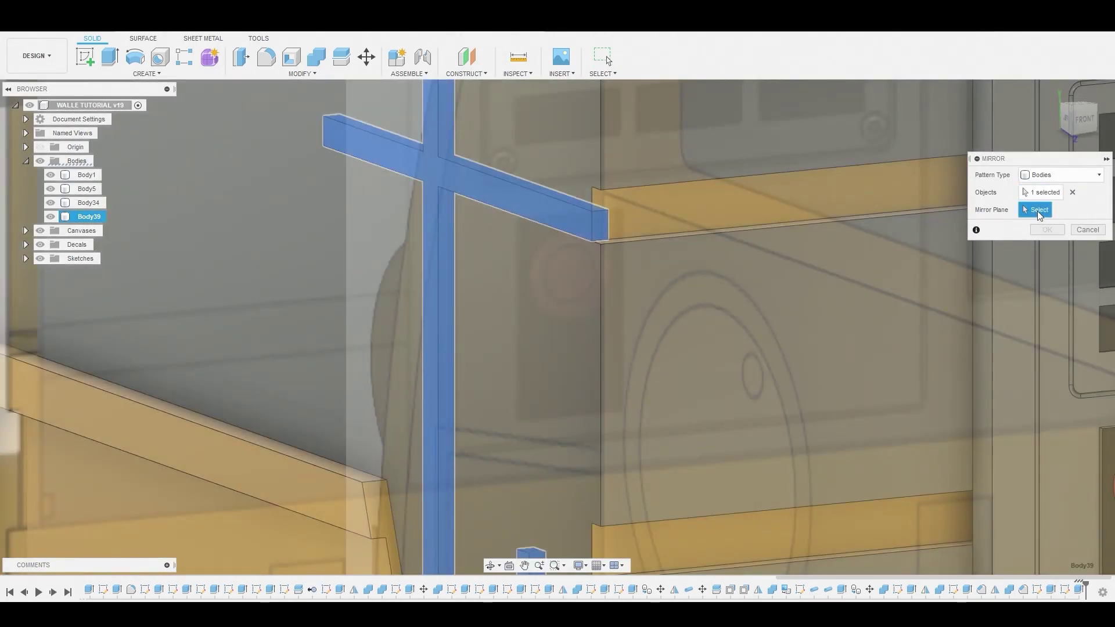
scroll(664, 232, "down", 7)
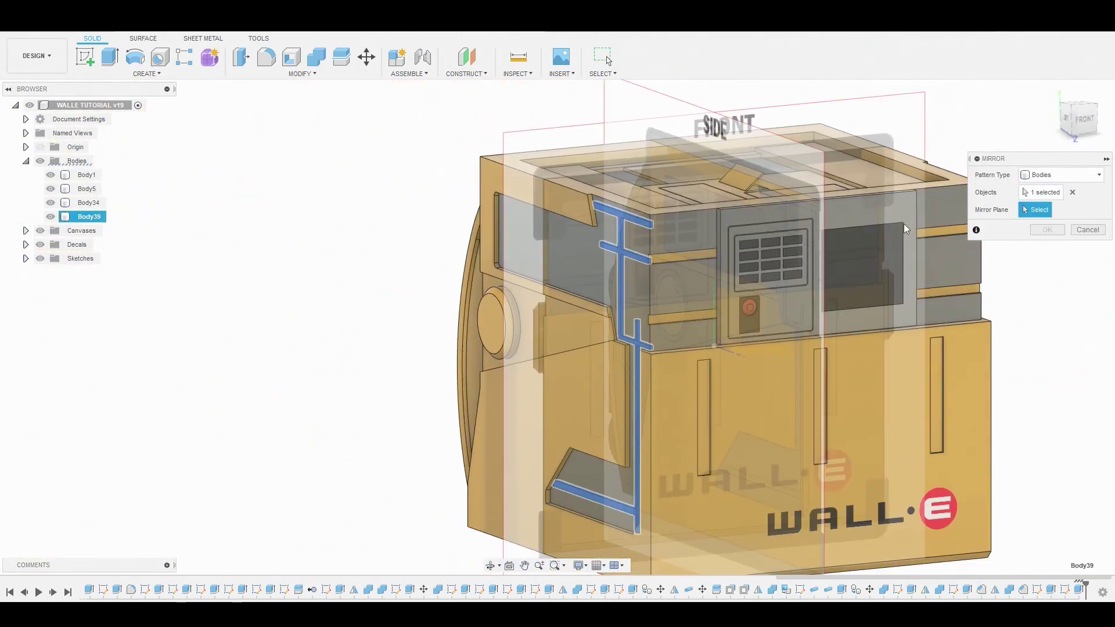
middle_click_drag(906, 228, 758, 298, "shift")
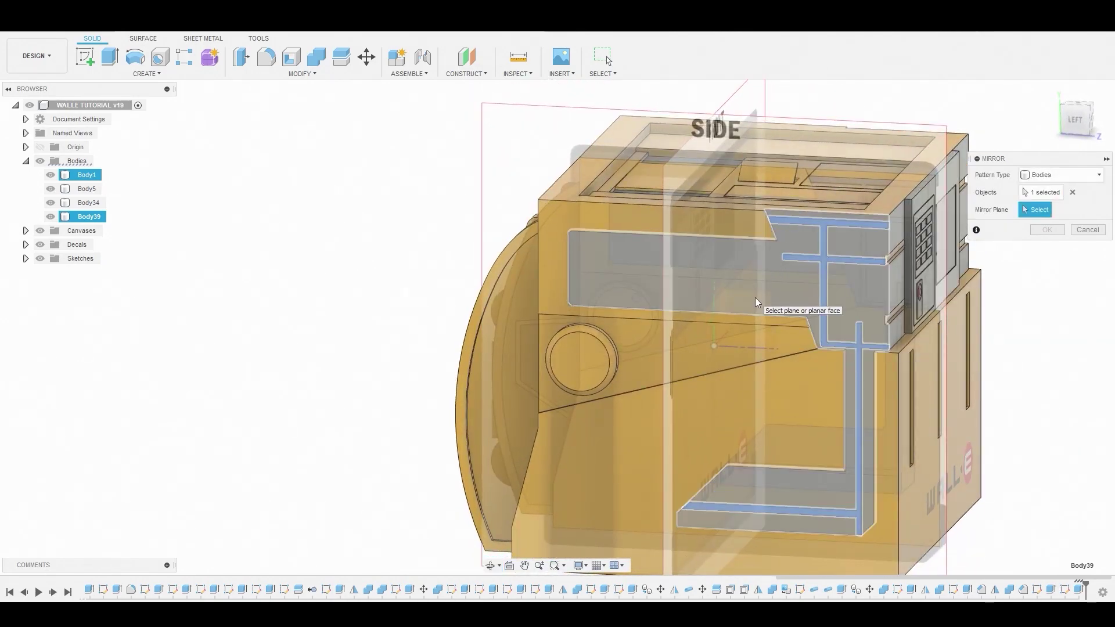
left_click(755, 298)
left_click(769, 343)
middle_click_drag(767, 252, 682, 255, "shift")
left_click(1043, 231)
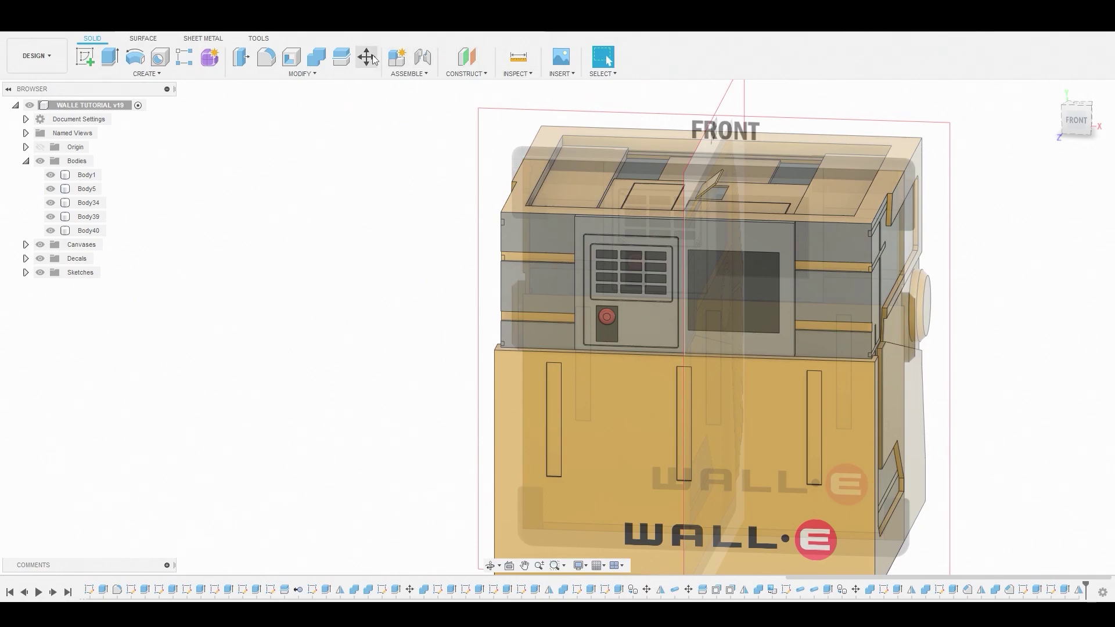
- Cut both strip bodies out of the main body with Combine, without keeping the tool bodies
left_click(318, 58)
scroll(565, 292, "up", 3)
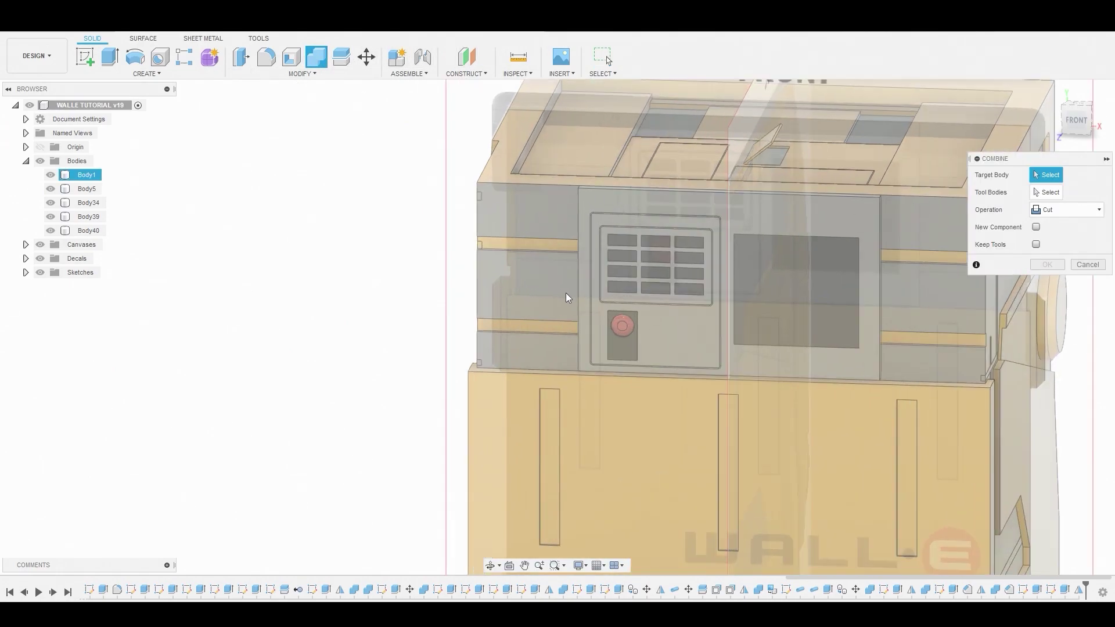
left_click(534, 283)
left_click(89, 230)
left_click(88, 216)
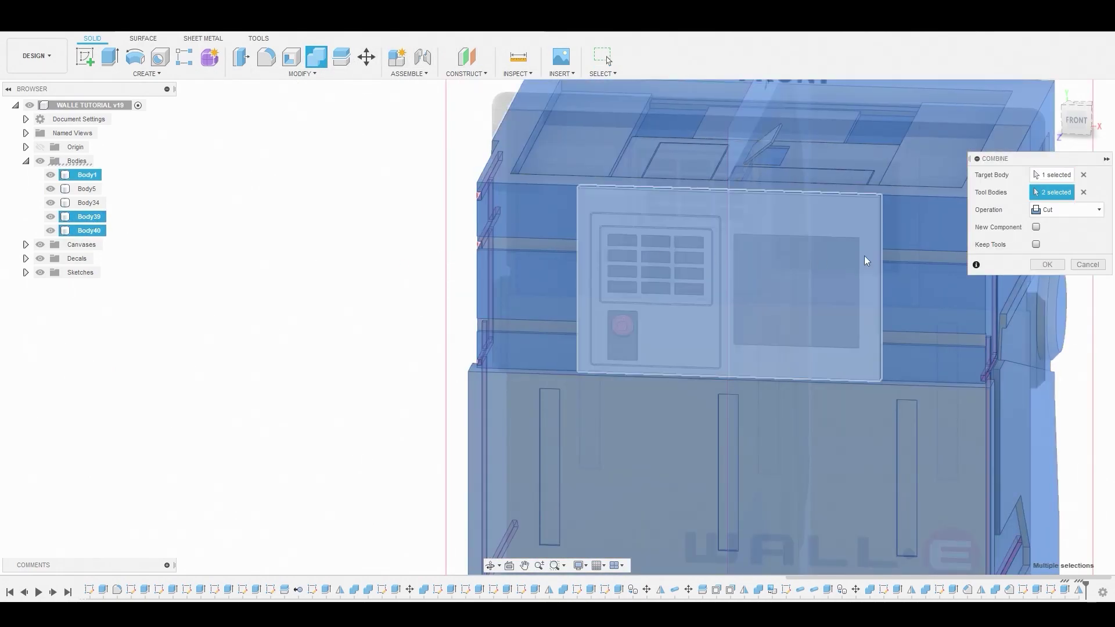
left_click(1046, 265)
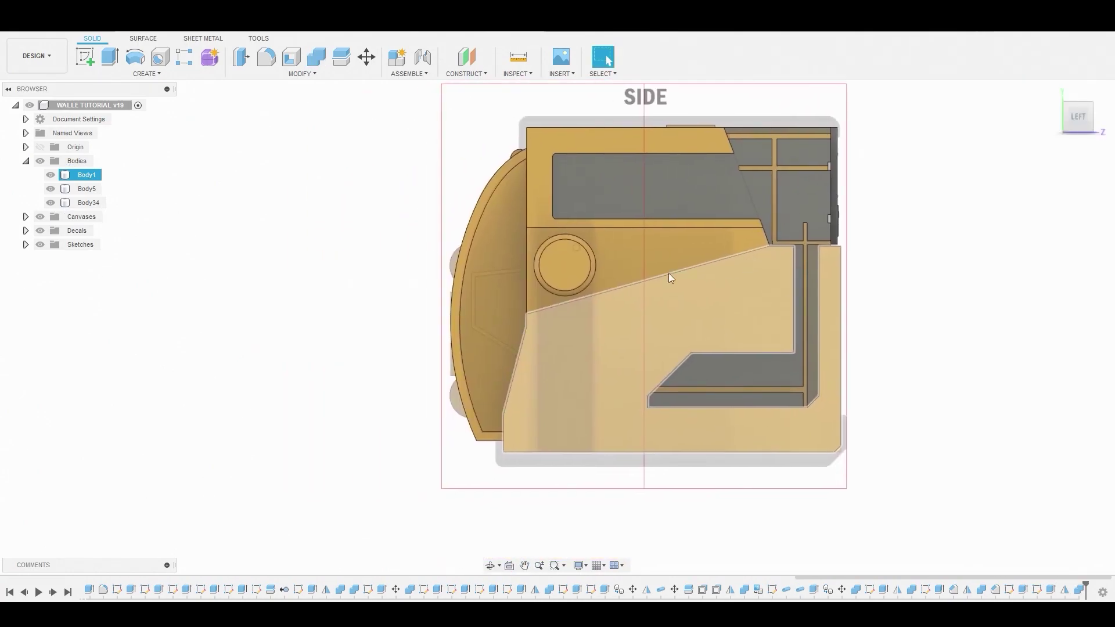
- Sketch three connected lines on the curved rear side panel, tracing the angular groove's outer edge, with the top line about 2.4 mm long
scroll(507, 316, "up", 5)
left_click(471, 302)
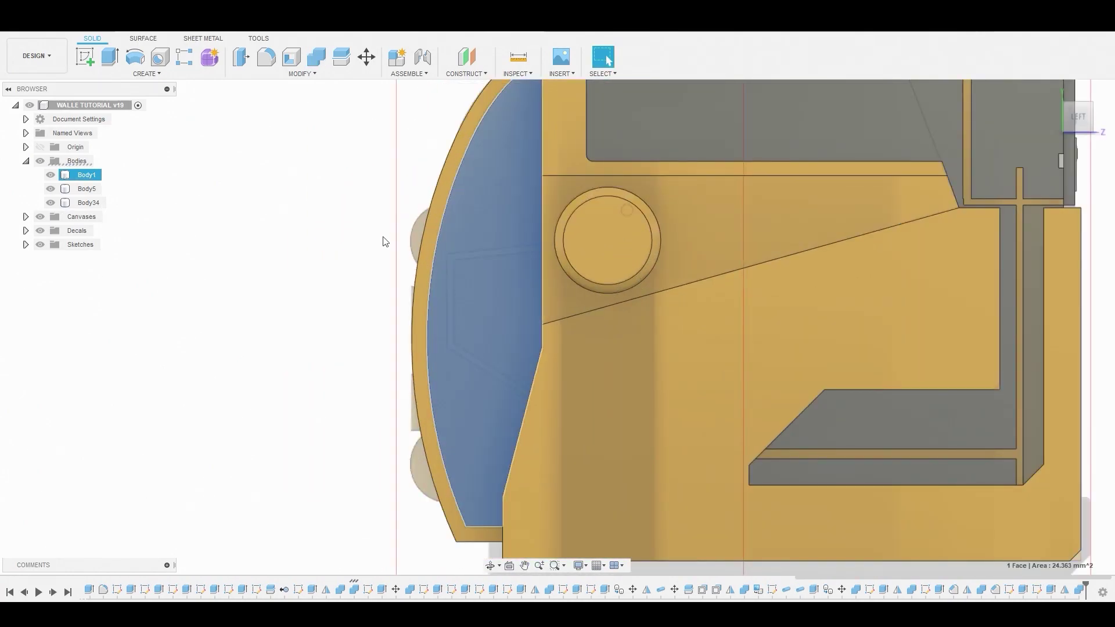
left_click(84, 57)
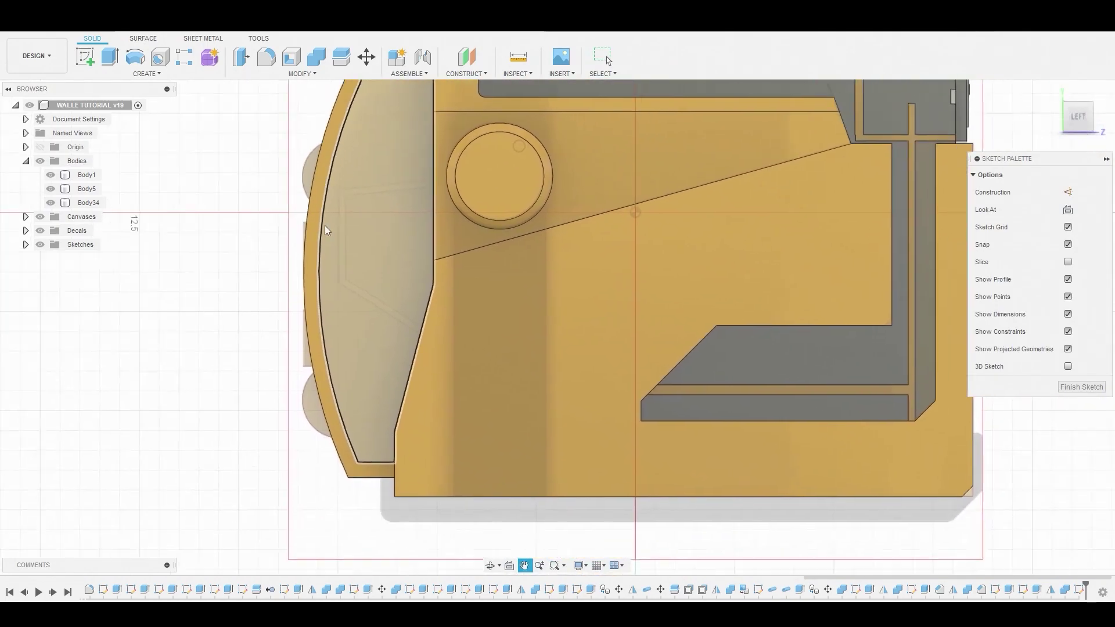
scroll(289, 184, "up", 3)
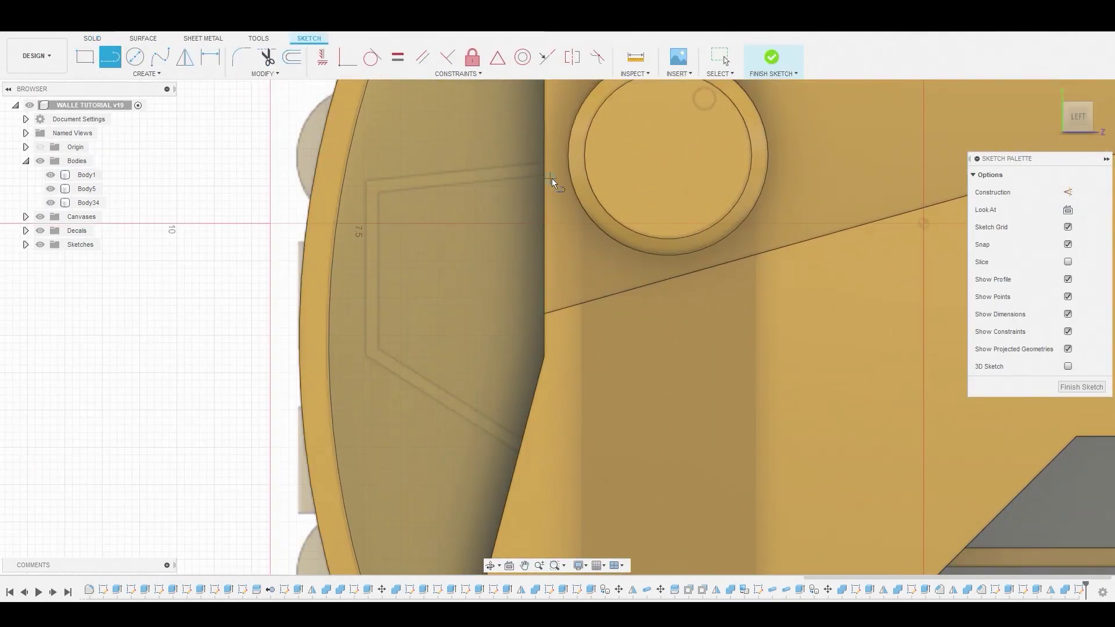
scroll(546, 158, "up", 1)
left_click(545, 159)
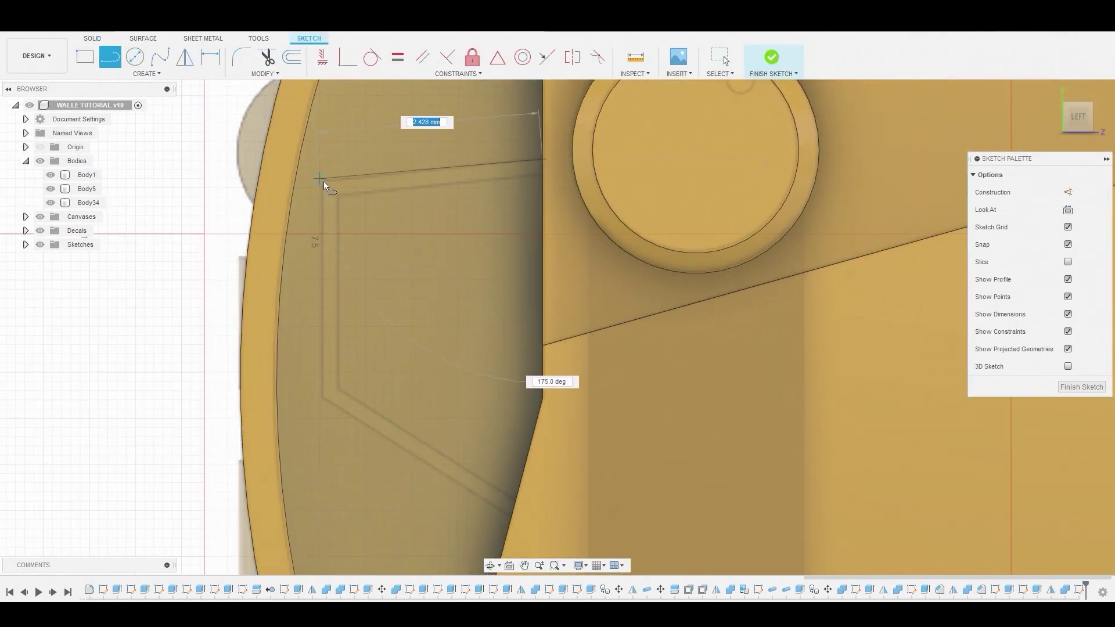
scroll(323, 181, "up", 2)
left_click(322, 178)
middle_click_drag(321, 395, 321, 192)
left_click(320, 338)
middle_click_drag(649, 555, 519, 415)
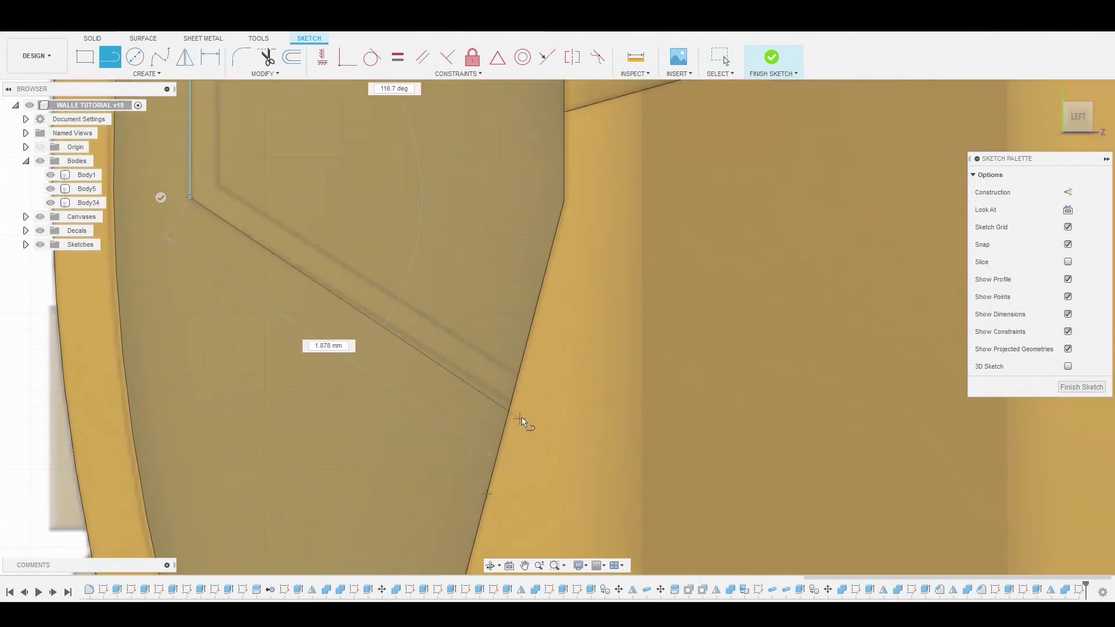
left_click(515, 407)
right_click(224, 185)
left_click(265, 184)
- Sketch three connected lines along the angular groove's inner edge, extending both ends past the panel's edge
key("l")
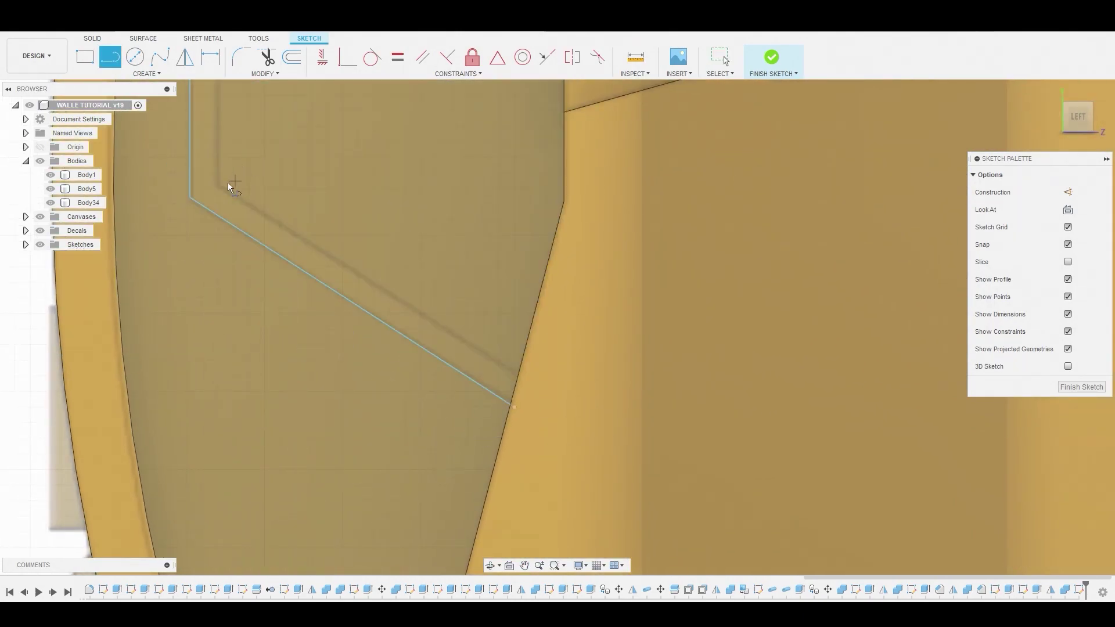
left_click(549, 401)
middle_click_drag(396, 268, 505, 478)
left_click(325, 397)
middle_click_drag(329, 148, 322, 262)
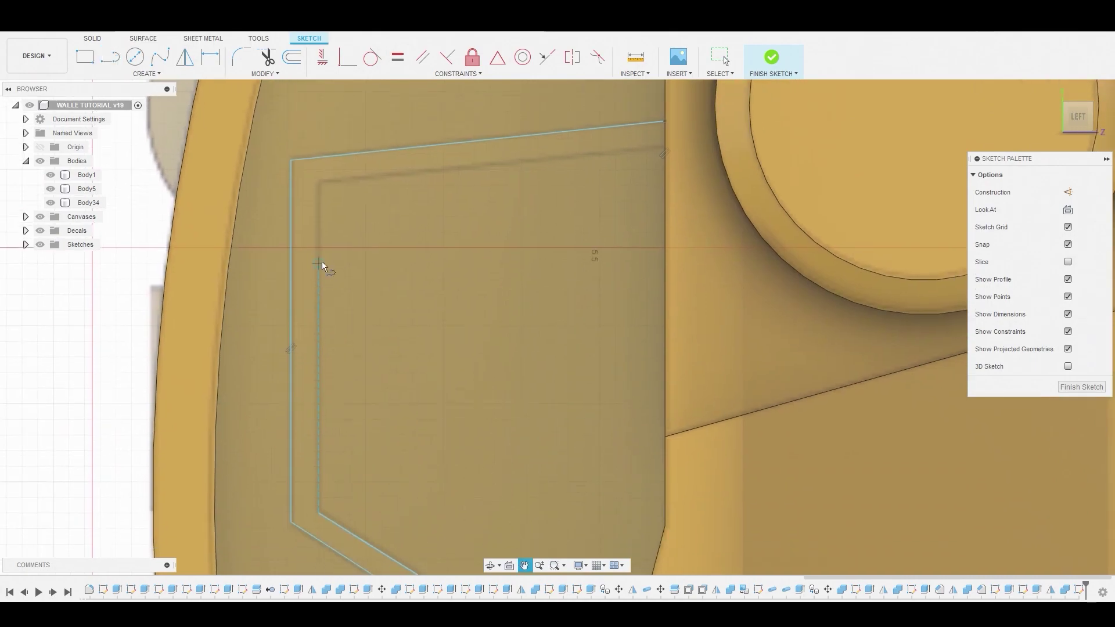
left_click(320, 185)
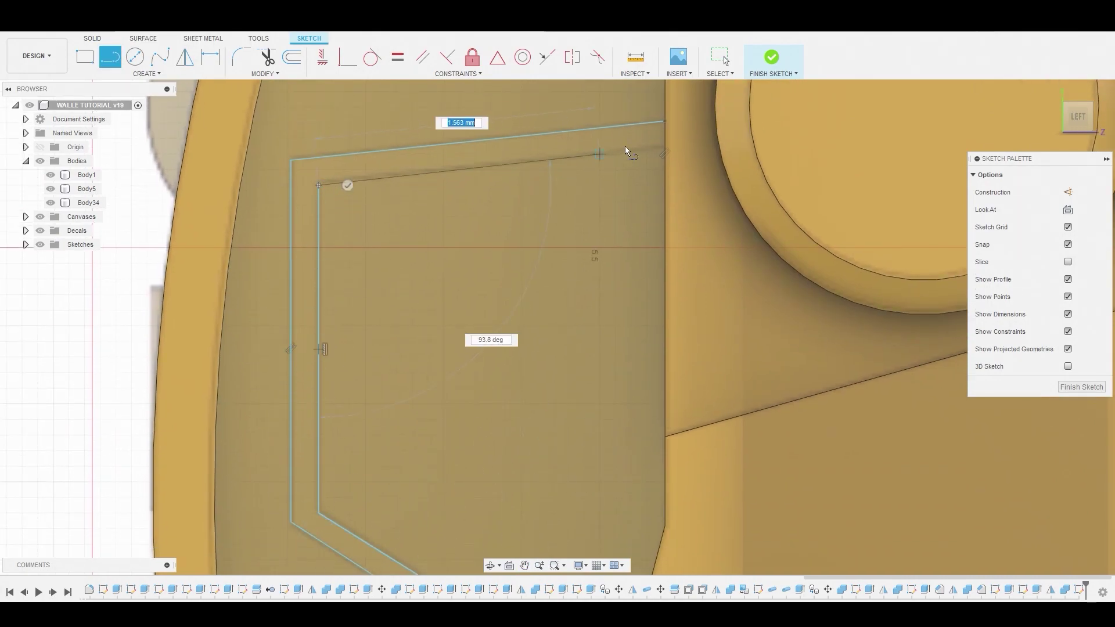
left_click(718, 144)
key("Escape")
left_click(318, 184)
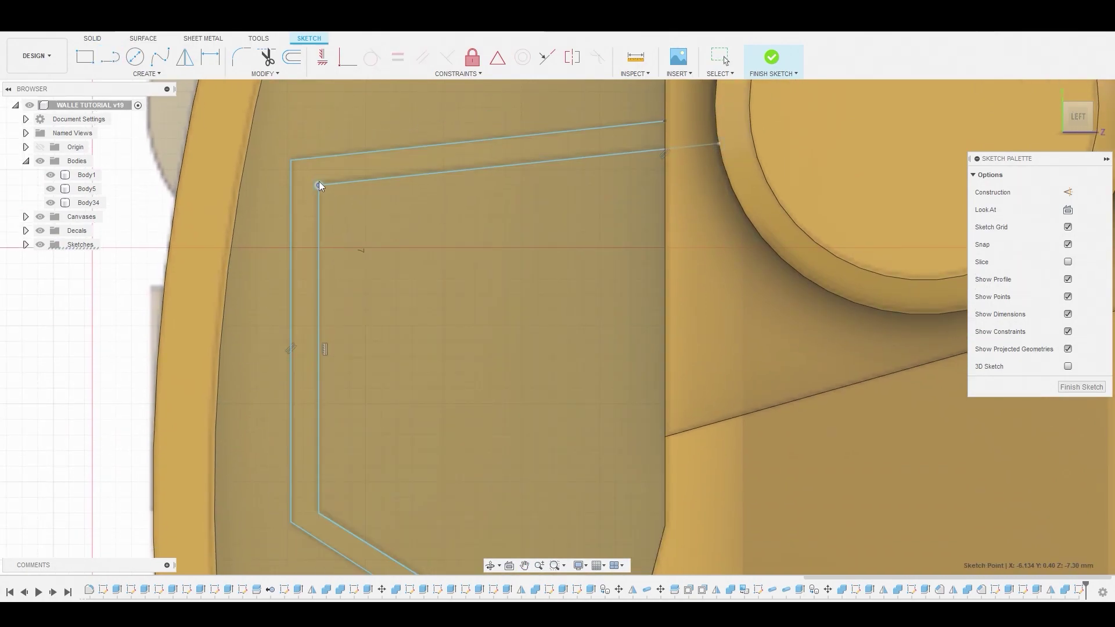
scroll(319, 185, "up", 5)
scroll(374, 195, "down", 6)
- Extrude the narrow angular strip profile on the rear side panel 0.112 mm as a new body
left_click(416, 183)
scroll(501, 234, "down", 2)
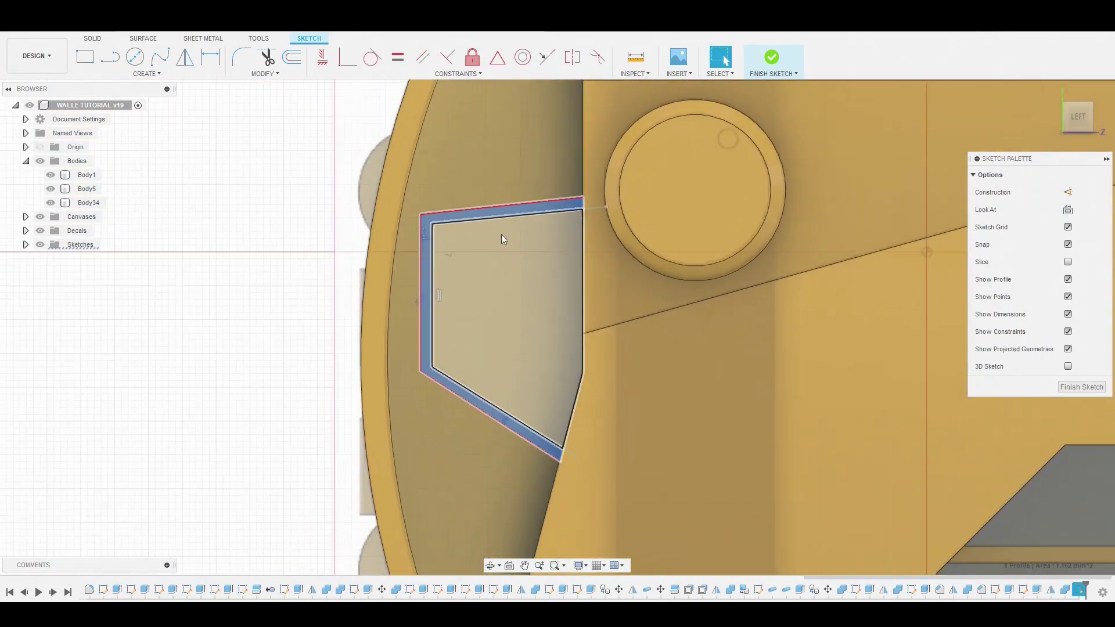
right_click(435, 263)
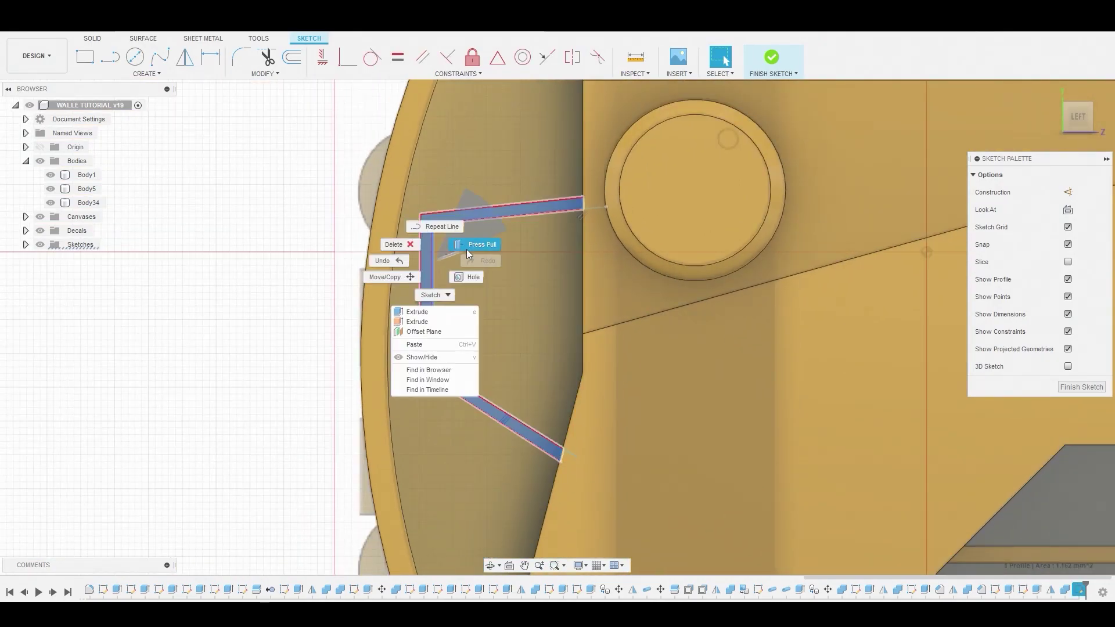
left_click(466, 249)
middle_click_drag(453, 260, 466, 311, "shift")
scroll(449, 309, "up", 3)
left_click_drag(465, 432, 477, 432)
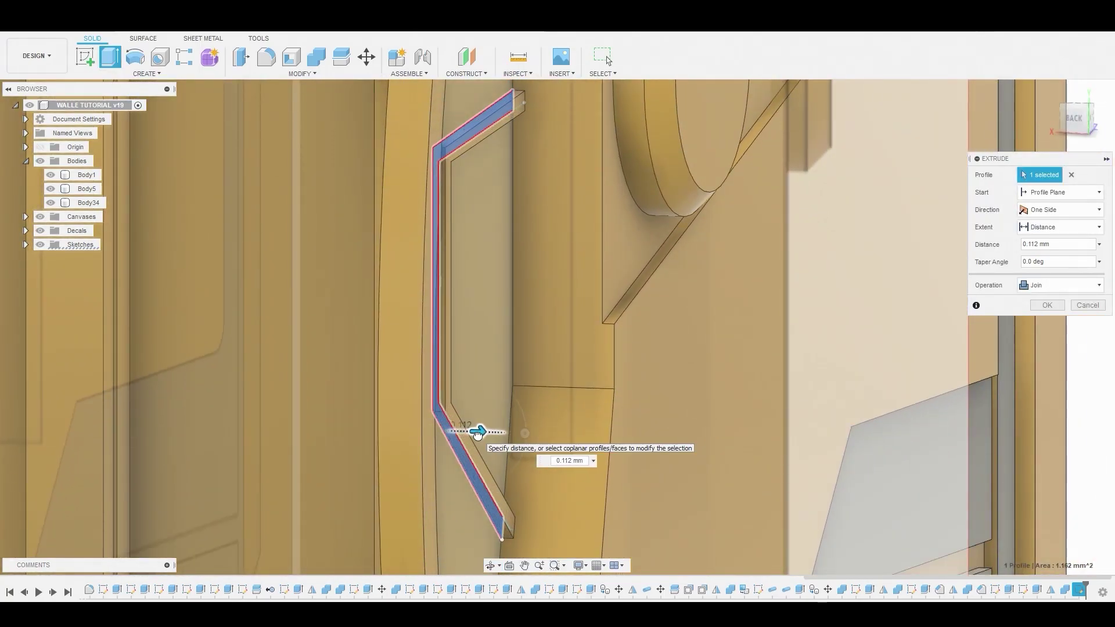
scroll(592, 312, "down", 3)
left_click(1060, 285)
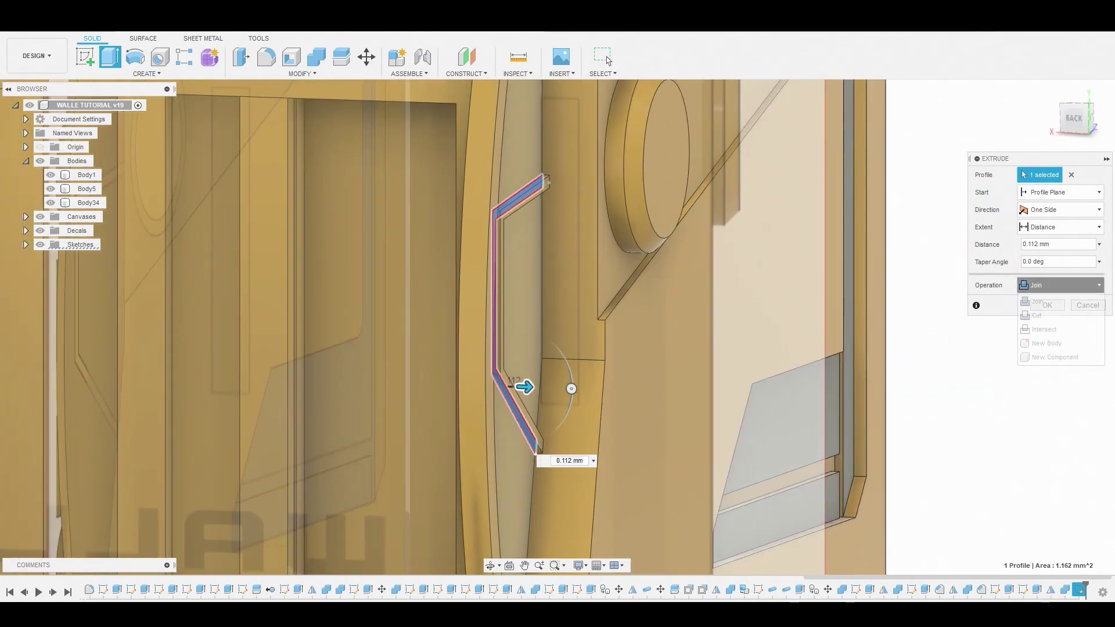
left_click(1051, 344)
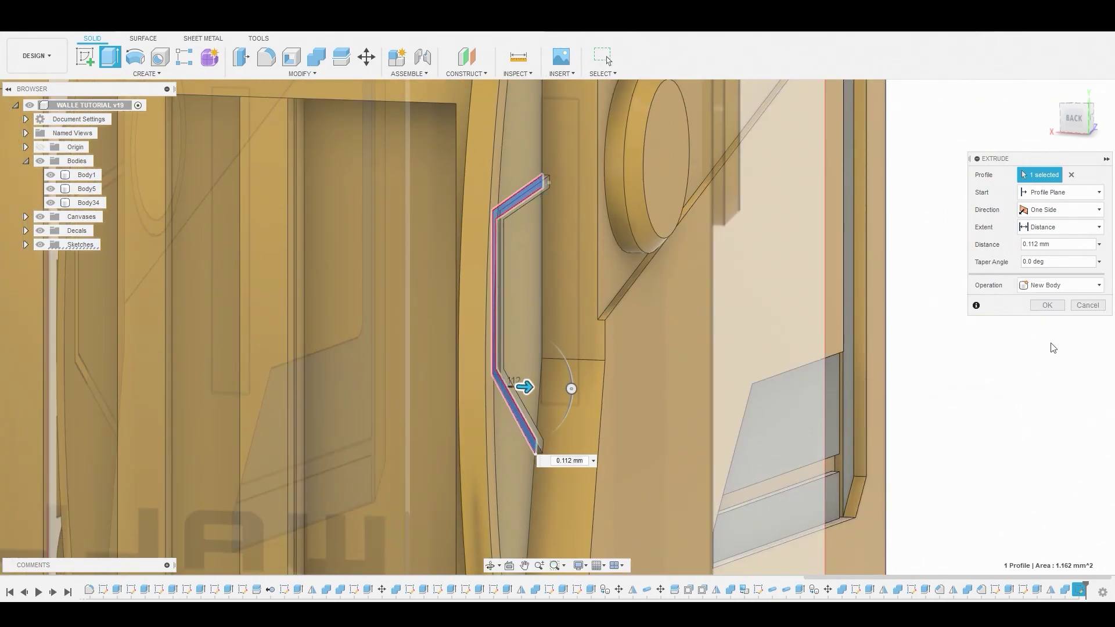
left_click(1055, 307)
- Mirror the angular strip body across the model's central vertical plane onto the opposite side
scroll(763, 278, "down", 5)
middle_click_drag(763, 278, 674, 252, "shift")
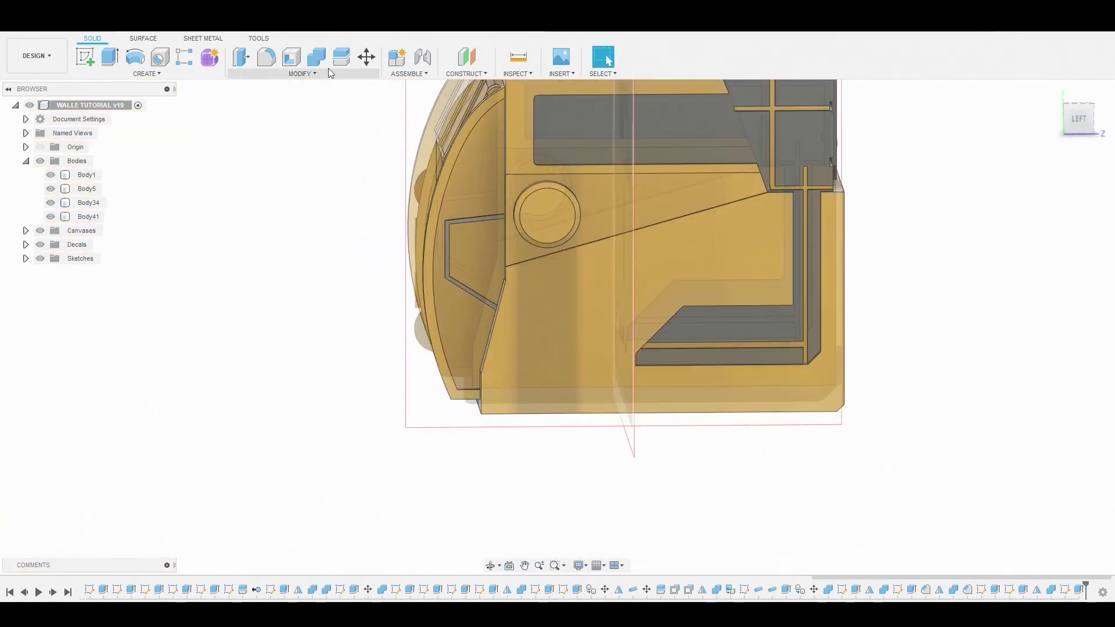
left_click(145, 74)
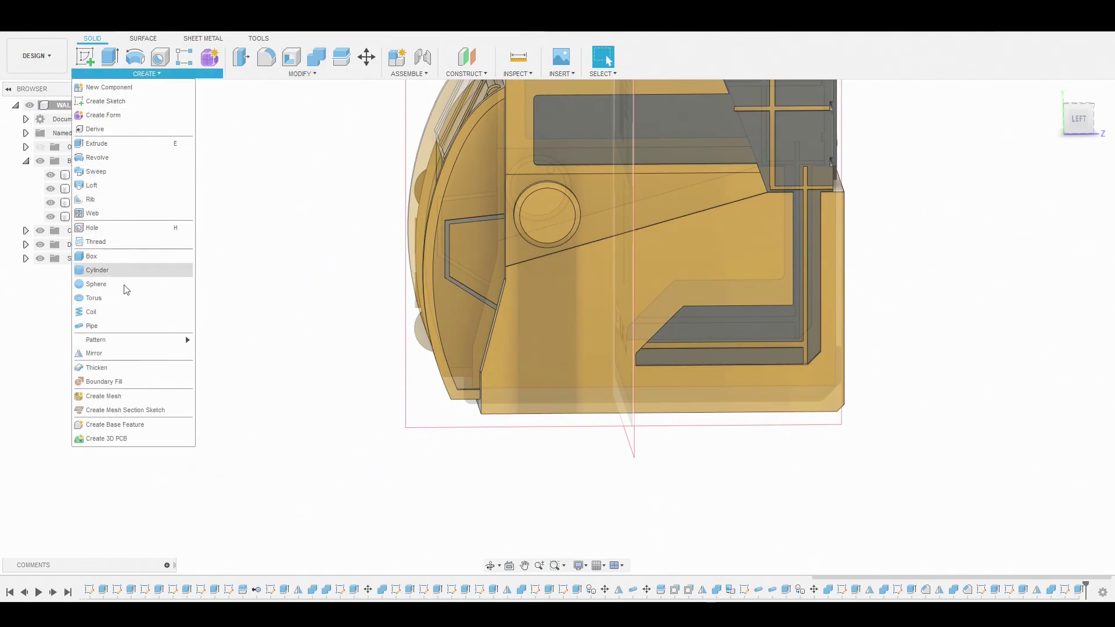
left_click(121, 354)
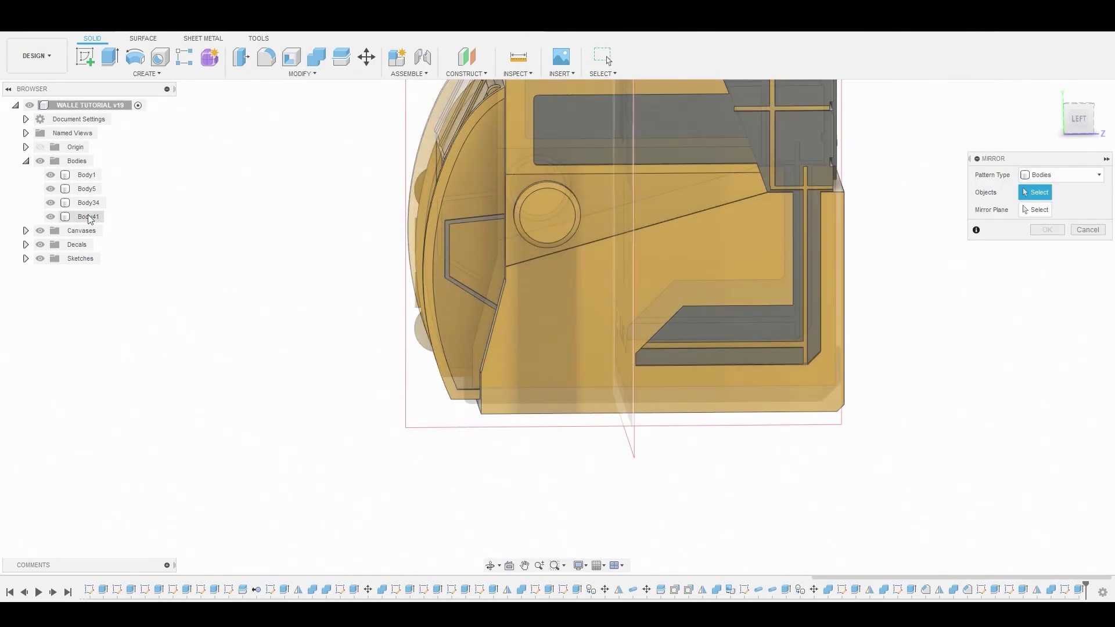
left_click(89, 217)
left_click(1031, 212)
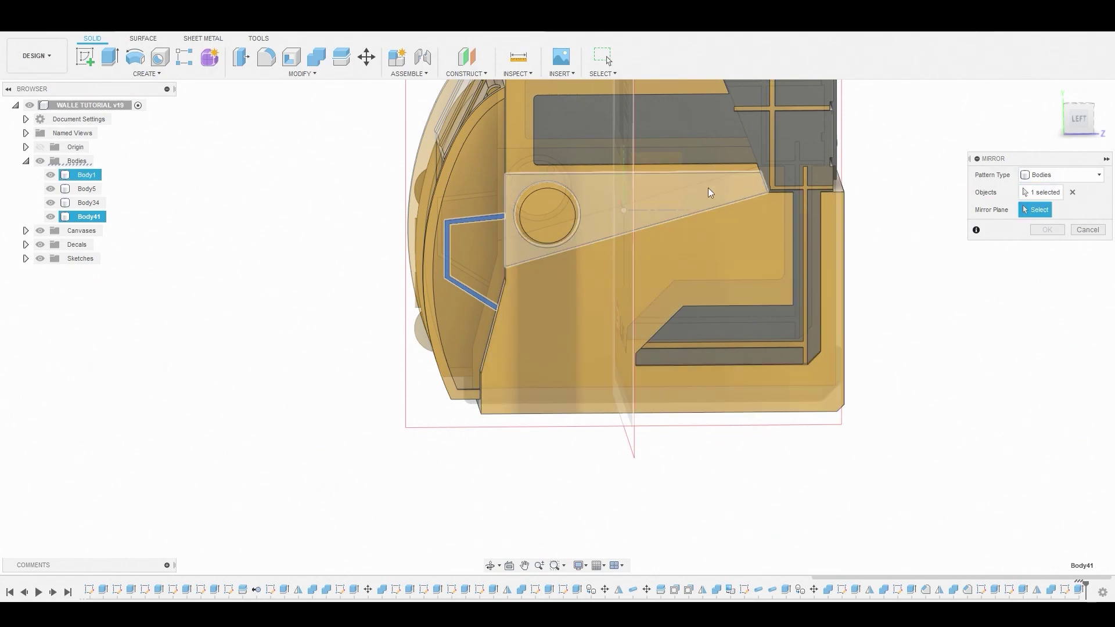
left_click(663, 175)
left_click(678, 210)
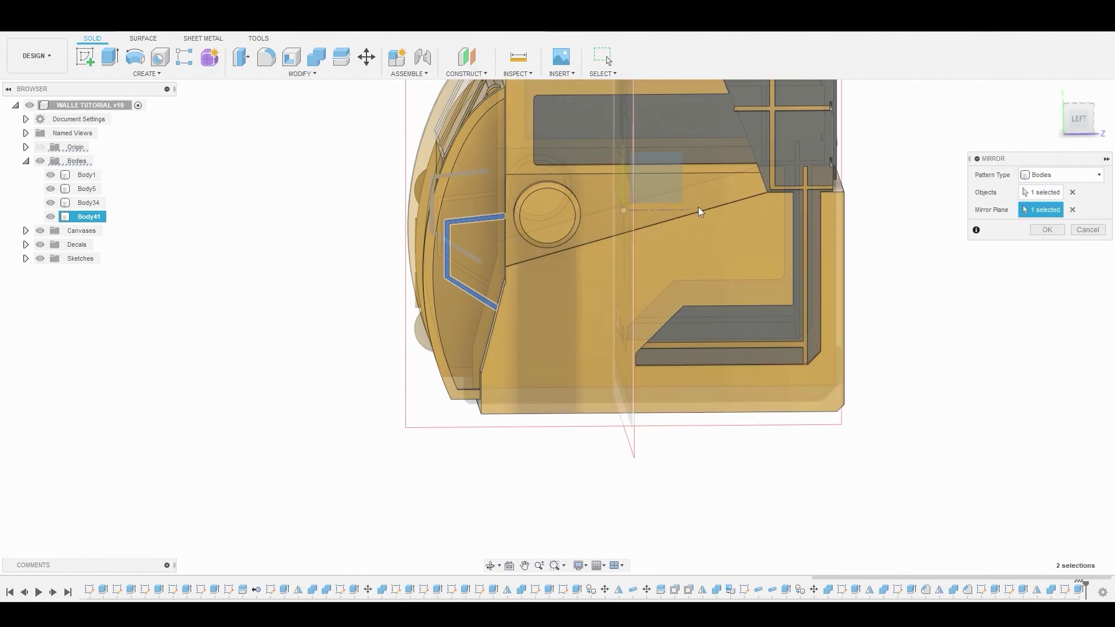
left_click(1046, 229)
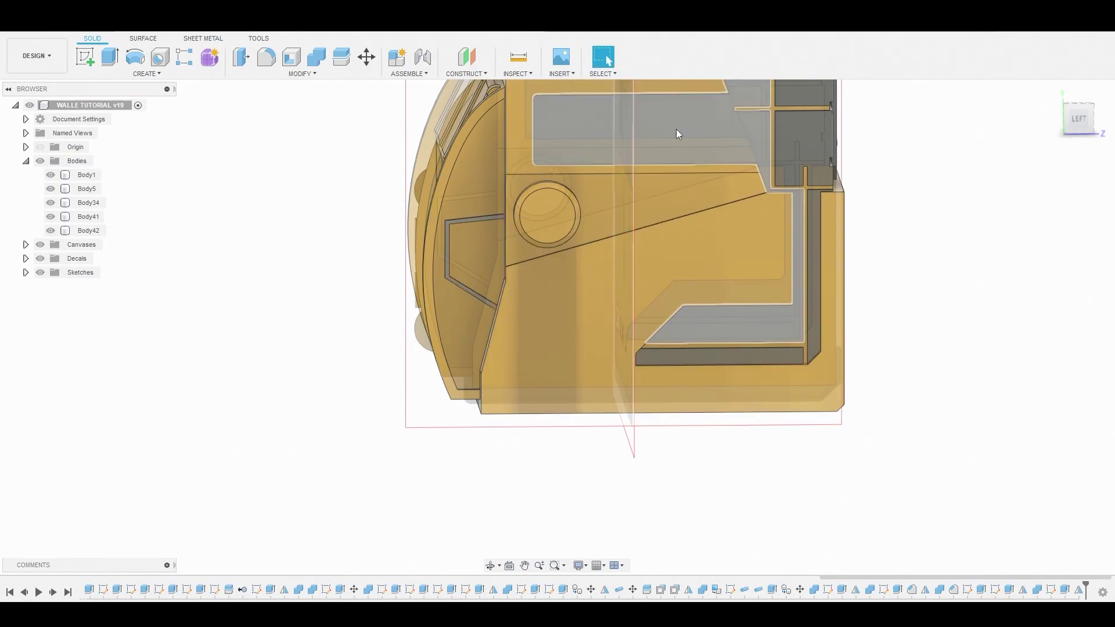
- Cut both angular strip bodies out of the main body with Combine to form matching side grooves
left_click(316, 62)
left_click(533, 289)
left_click(89, 217)
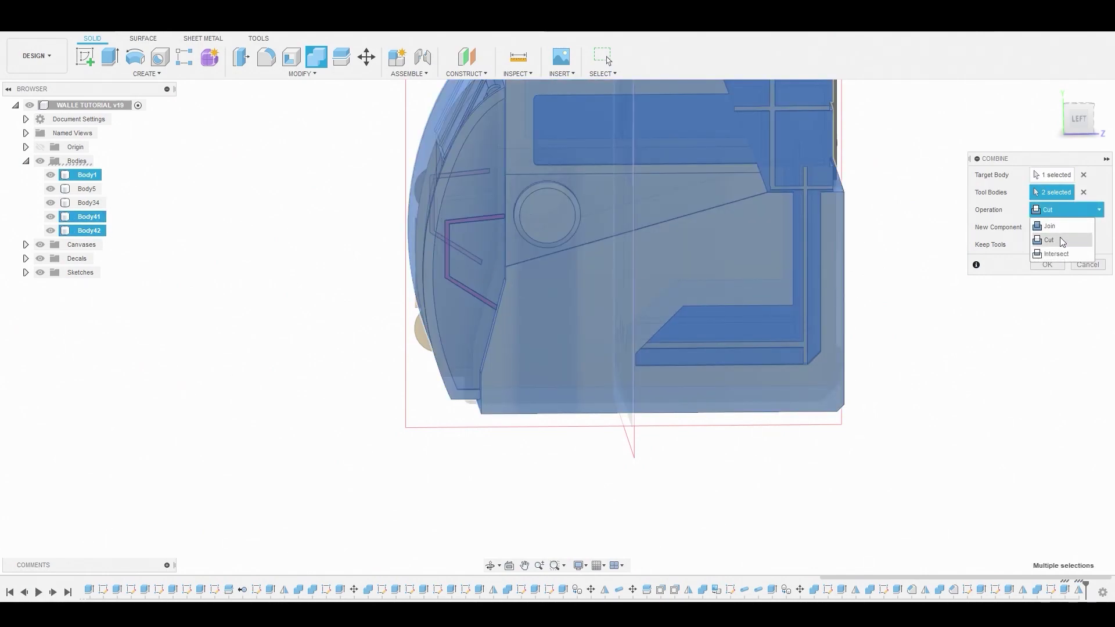
left_click(1047, 264)
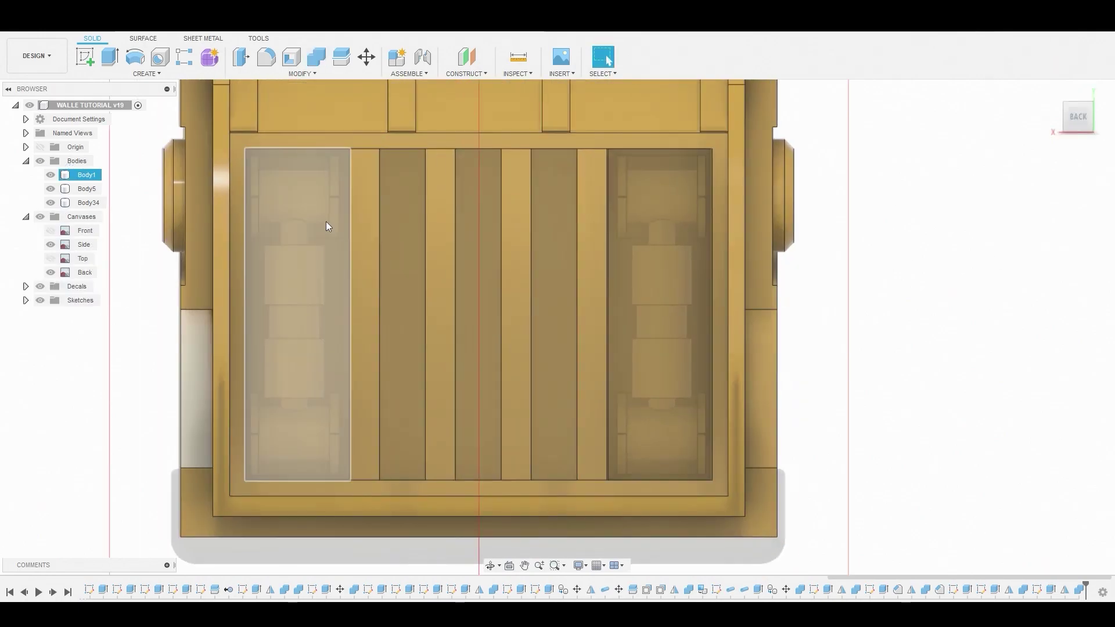
- Start a sketch on the outer recessed back panel and draw a tall narrow rectangle over the upper roller's outer bracket plate
left_click(357, 191)
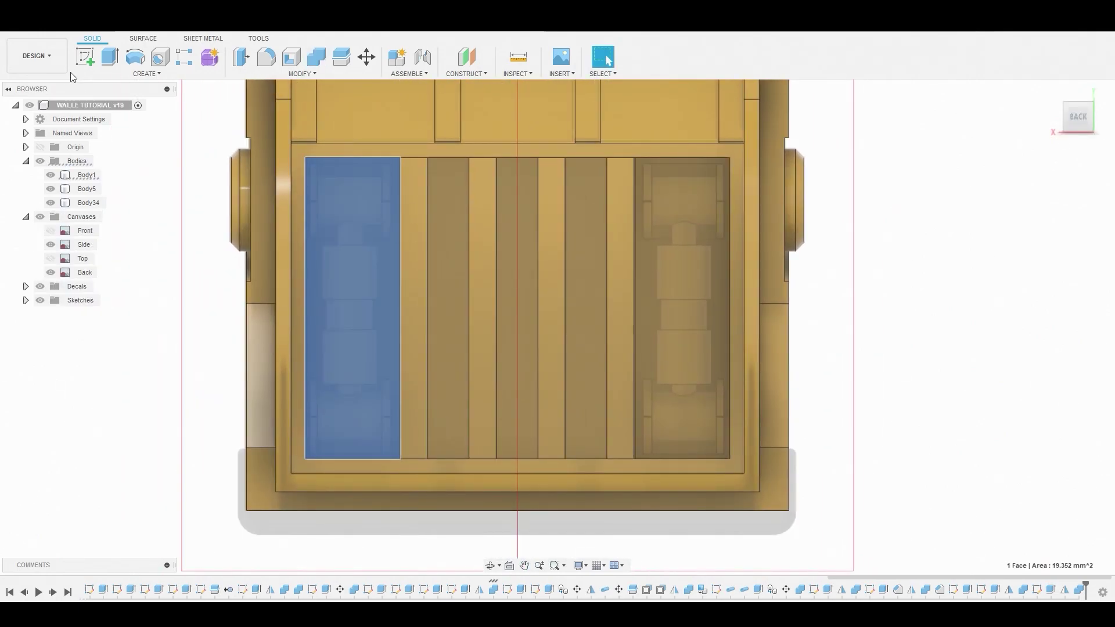
left_click(85, 56)
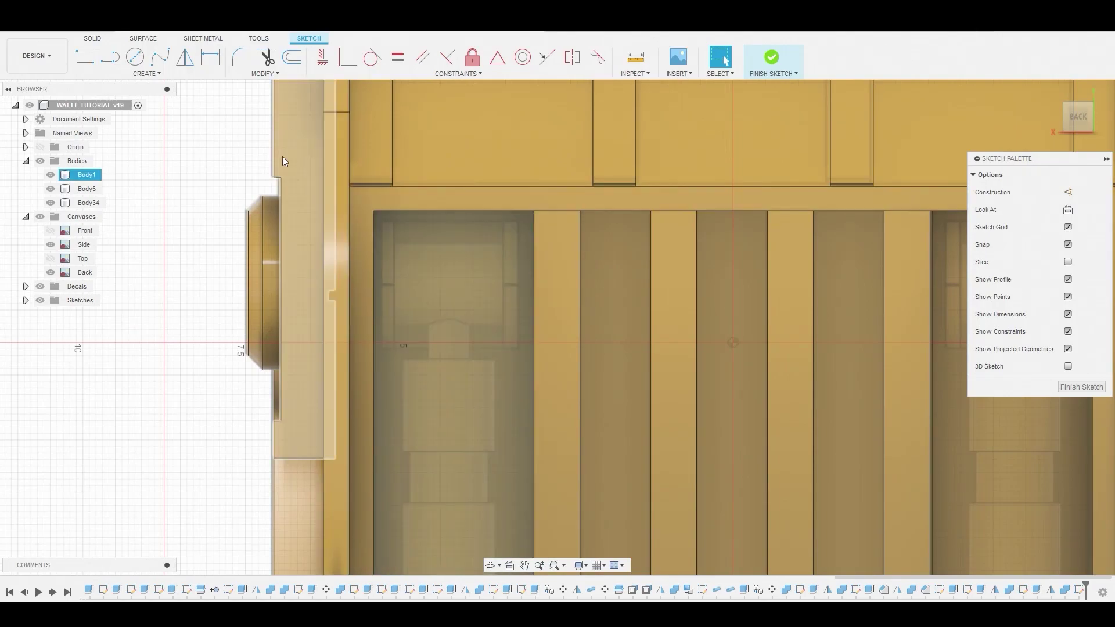
left_click(85, 56)
scroll(433, 290, "up", 3)
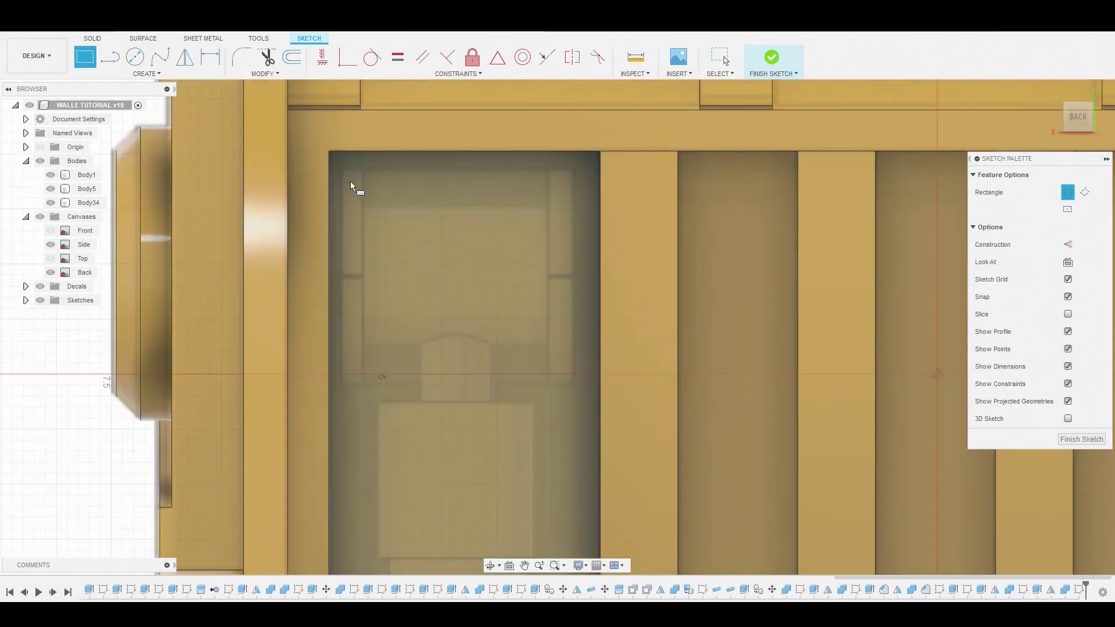
scroll(350, 182, "up", 2)
left_click(340, 165)
mouse_move(375, 418)
middle_mouse_down()
mouse_move(360, 294)
mouse_move(387, 202)
middle_mouse_up()
left_click(359, 364)
- Sketch a long narrow rectangle from the shaft's upper end at its centerline down to the shaft's lower end
scroll(350, 279, "down", 5)
scroll(399, 305, "up", 3)
scroll(389, 171, "up", 3)
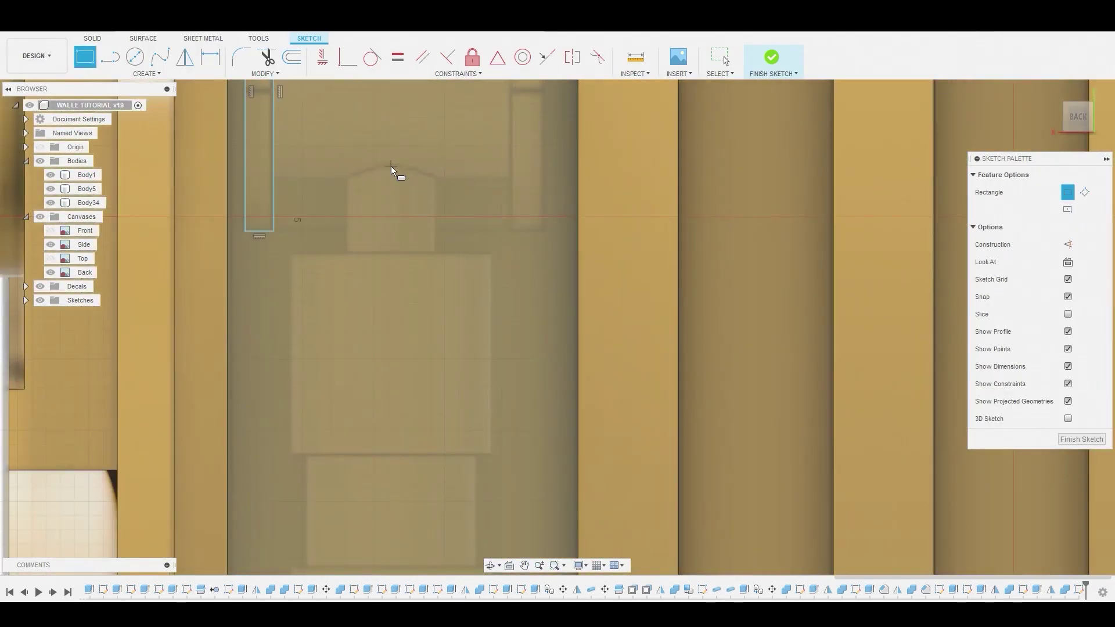
left_click(392, 166)
scroll(368, 432, "down", 3)
middle_click_drag(368, 432, 328, 265)
scroll(328, 284, "down", 3)
scroll(325, 406, "up", 3)
left_click(336, 395)
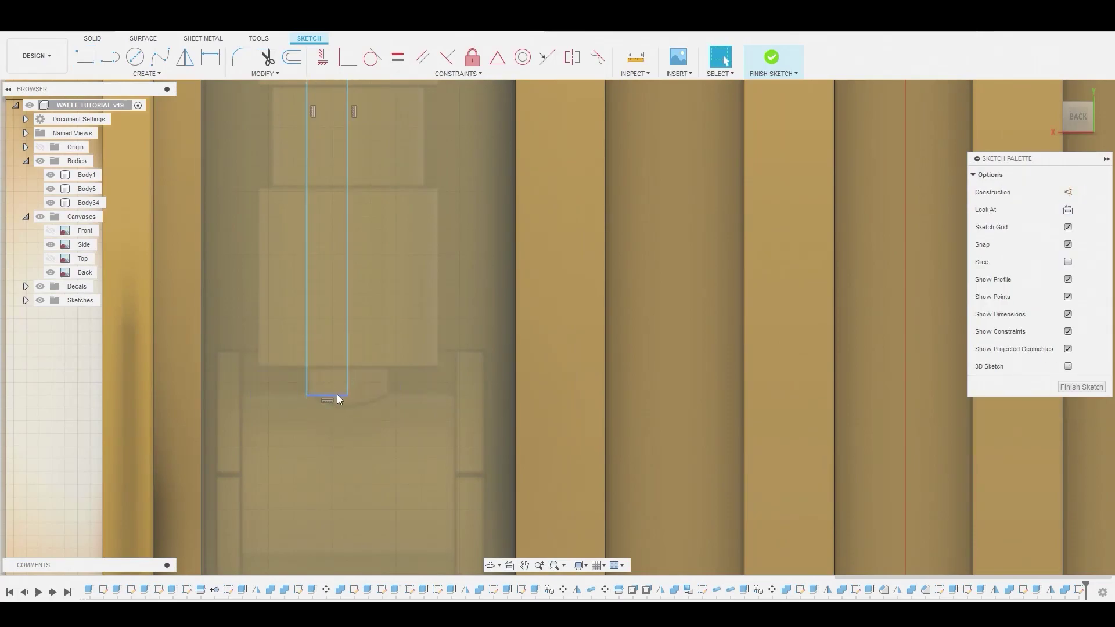
- Sketch rectangles from the long shaft rectangle's outer edge to the outer edges of the two wide cylinder blocks
scroll(336, 394, "down", 5)
scroll(320, 193, "up", 5)
scroll(321, 192, "up", 4)
left_click(320, 192)
middle_click_drag(220, 505, 228, 252)
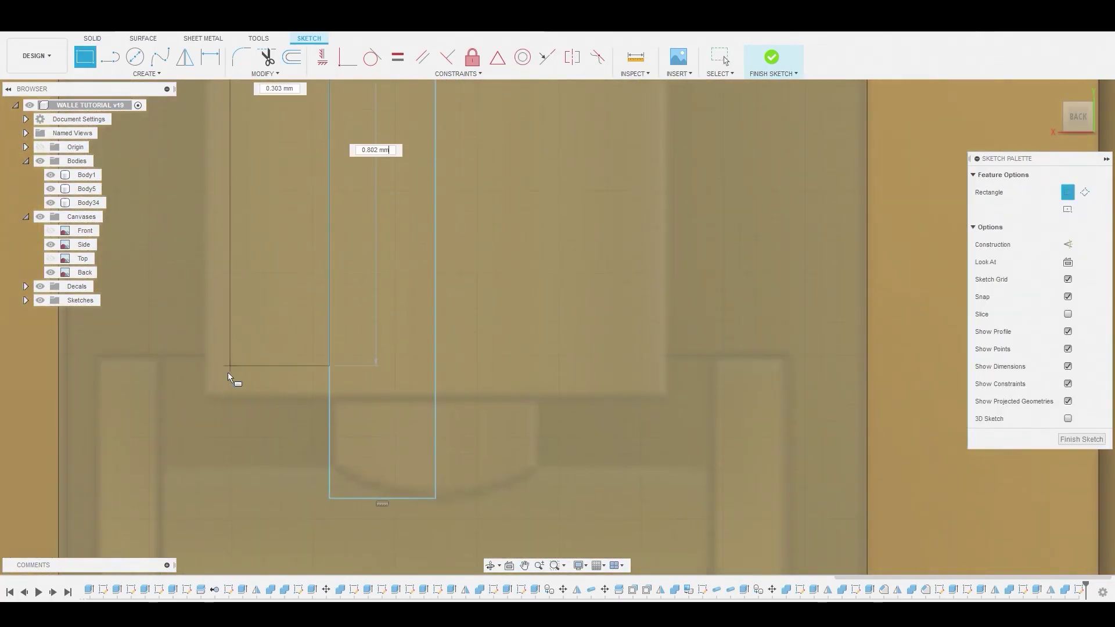
left_click(206, 394)
scroll(234, 276, "down", 5)
middle_click_drag(264, 110, 313, 302)
scroll(312, 299, "up", 3)
scroll(245, 173, "down", 3)
- Trim the shaft rectangle's edge segments shared with the two block rectangles to merge them into one stepped outline
key("t")
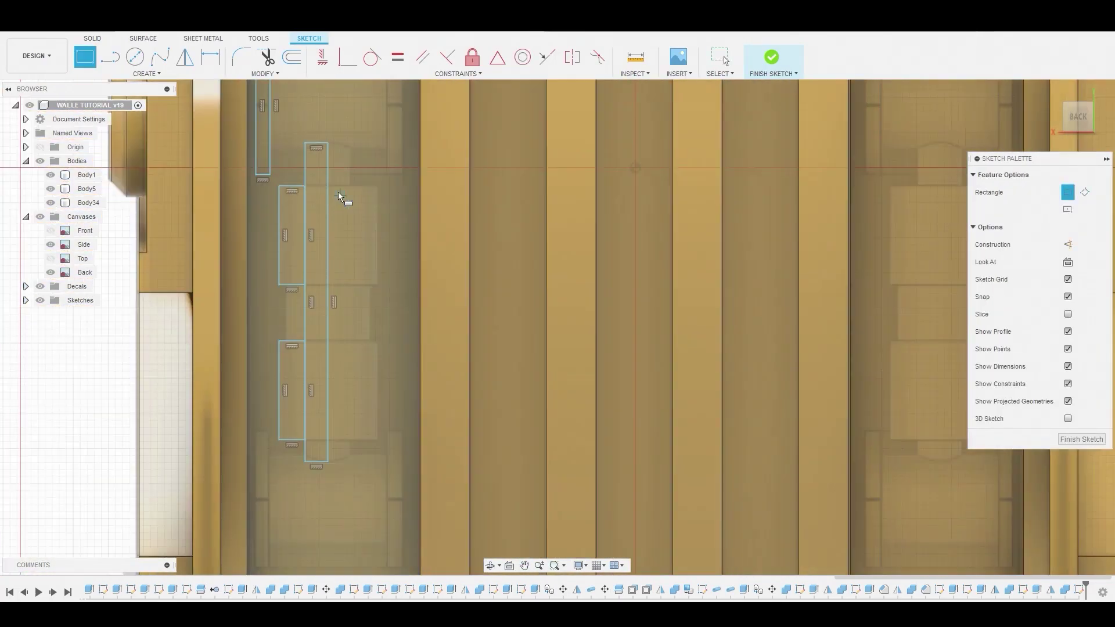
left_click(291, 273)
left_click(291, 378)
scroll(294, 379, "up", 2)
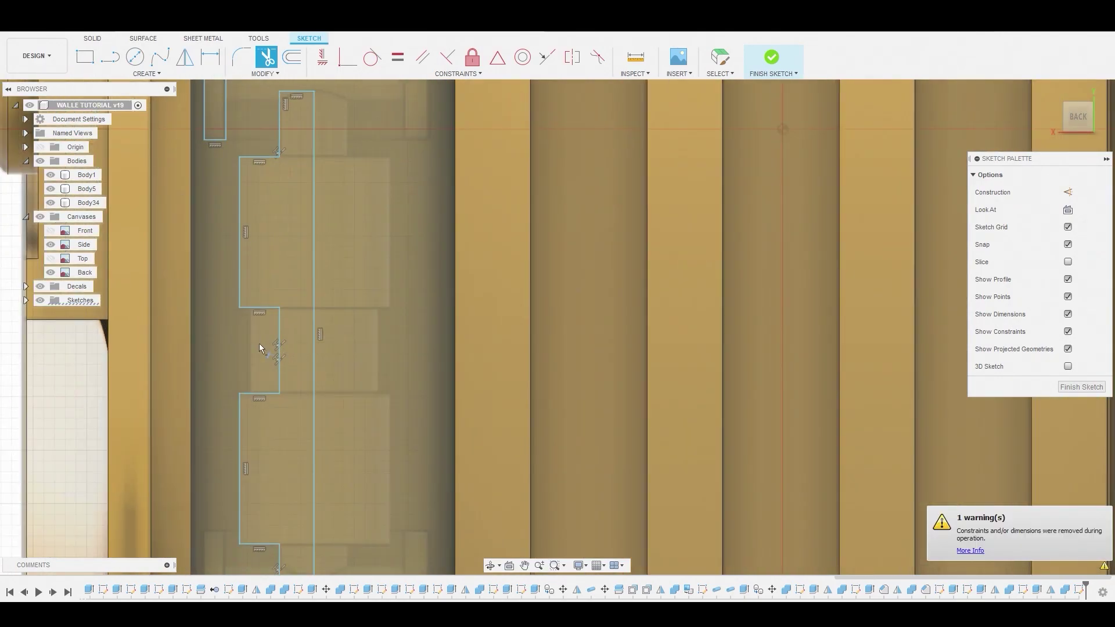
- Sketch a vertical line between the two wide blocks along the outer edge of the slimmer middle section
key("Escape")
left_click(263, 339)
left_click_drag(262, 337, 280, 337)
key("l")
scroll(312, 337, "up", 3)
left_click(195, 282)
left_click(194, 441)
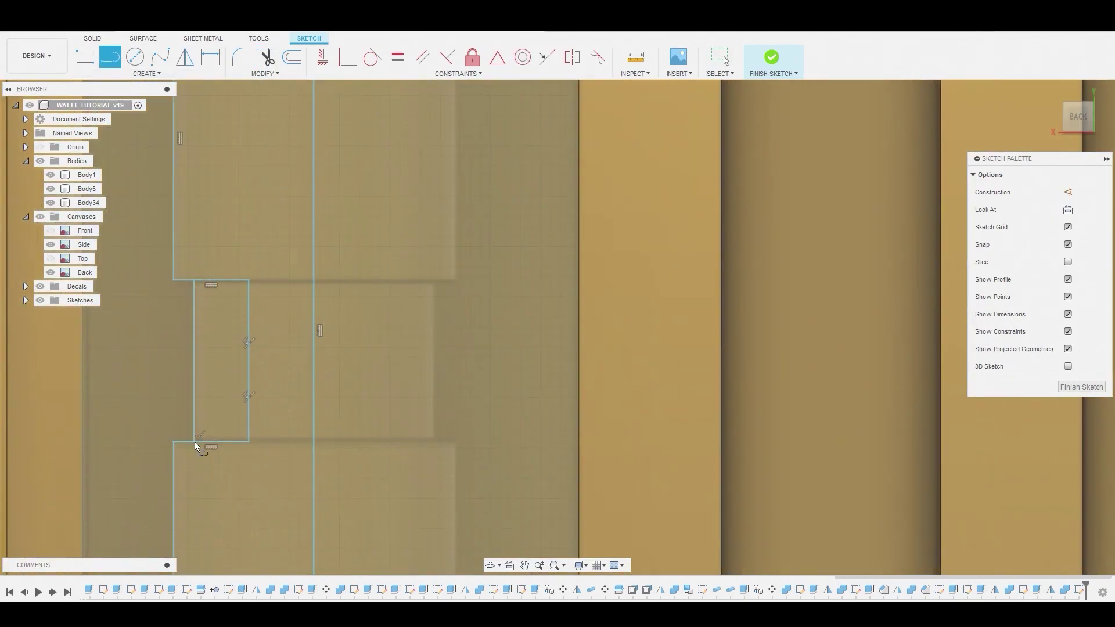
scroll(202, 347, "down", 3)
- Trim the leftover segments around the middle section so the stepped half-profile follows the new vertical line
key("t")
left_click(227, 348)
left_click(218, 310)
left_click(218, 400)
- Sketch a rectangle over the upper roller from the bracket rectangle to the shaft centerline, and finish the sketch
scroll(258, 343, "down", 5)
scroll(230, 212, "up", 4)
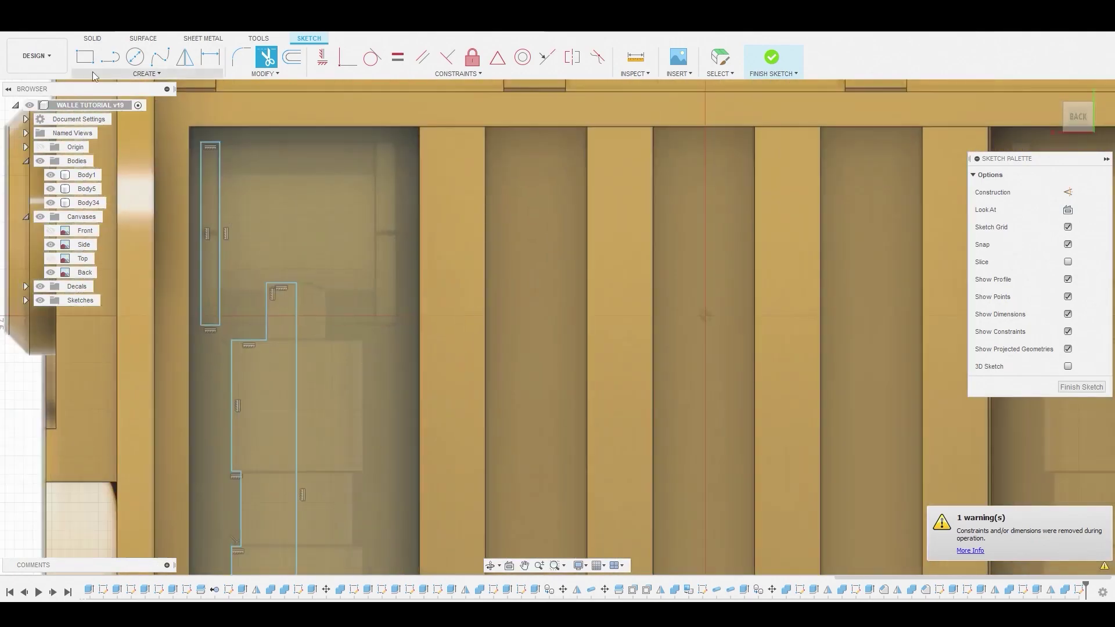
left_click(87, 62)
scroll(248, 163, "up", 2)
left_click(206, 181)
left_click(322, 344)
scroll(323, 345, "down", 4)
scroll(260, 358, "up", 4)
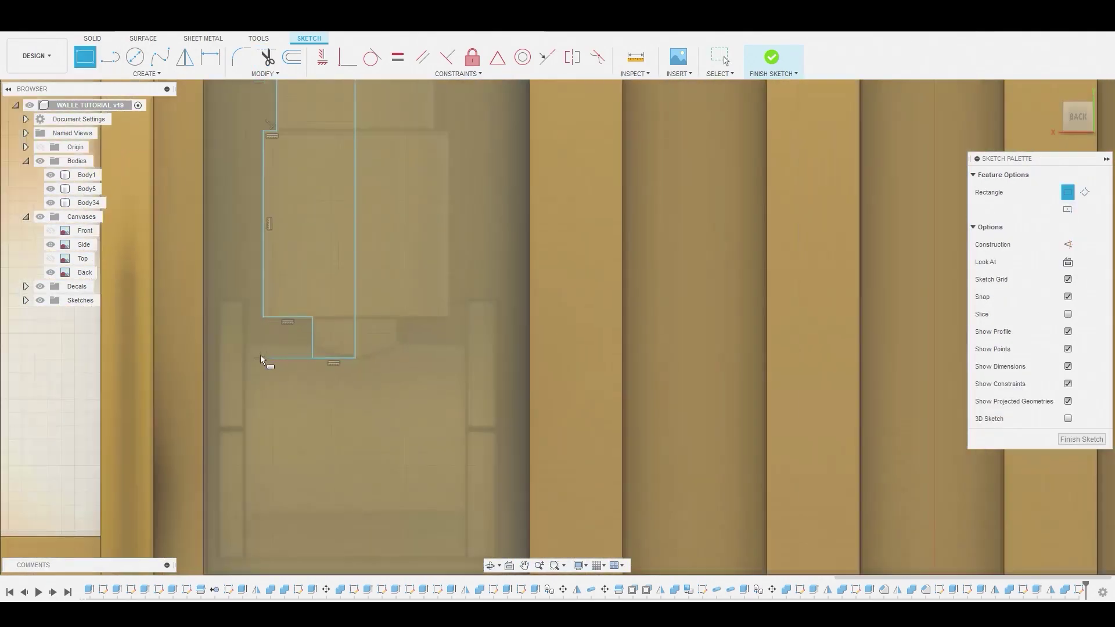
scroll(323, 357, "down", 5)
scroll(336, 253, "up", 2)
key("Escape")
scroll(327, 202, "up", 2)
left_click(772, 57)
scroll(477, 225, "down", 3)
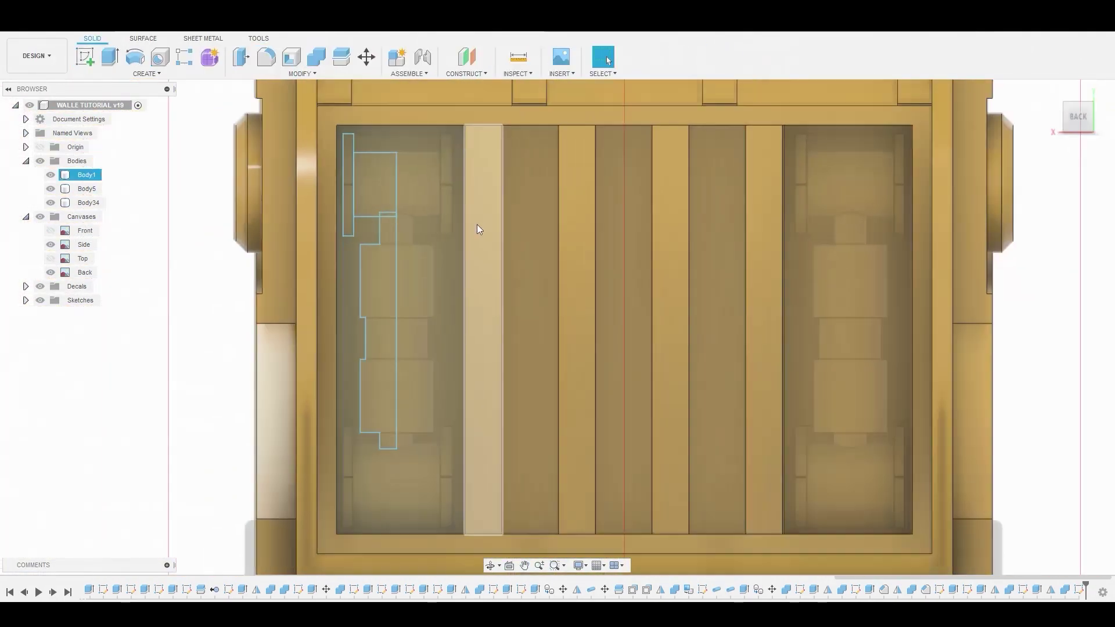
- Reopen the sketch and add a shorter rectangle inside the upper part of the roller rectangle
scroll(384, 195, "up", 3)
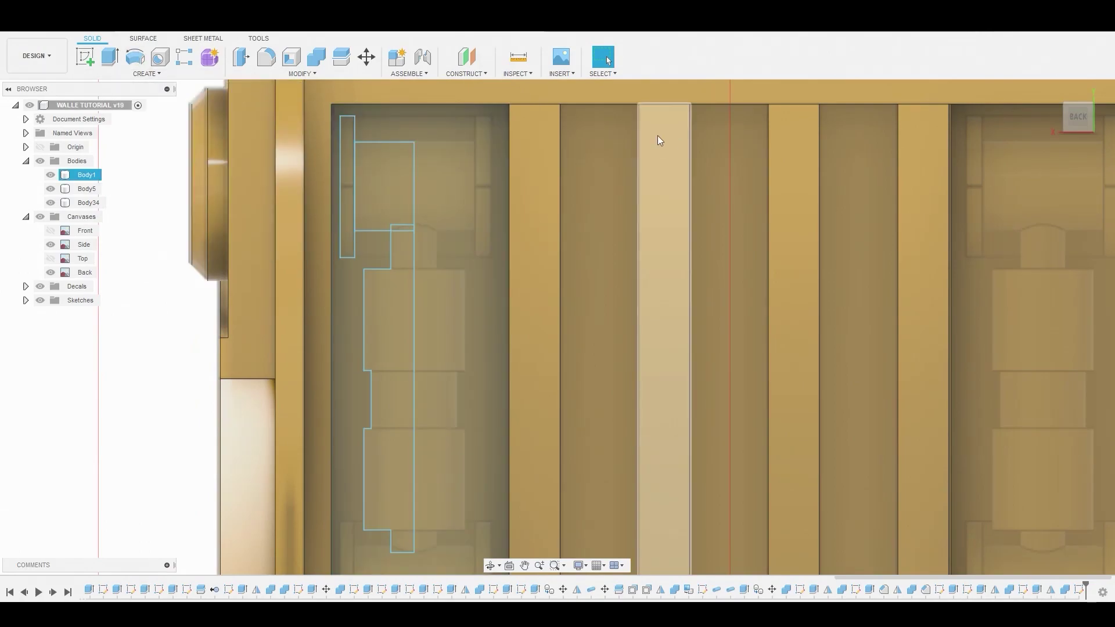
double_click(368, 175)
middle_click_drag(360, 173, 535, 341)
left_click_drag(536, 341, 262, 167)
left_click(85, 57)
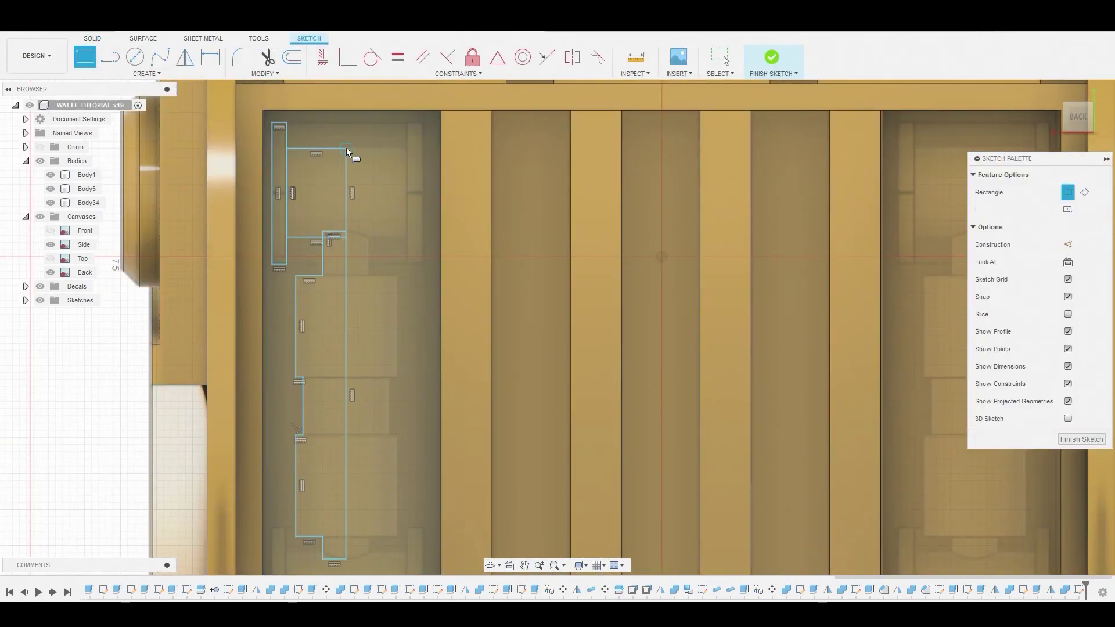
scroll(309, 201, "up", 2)
- Trim the roller rectangle's lower edge and remaining side segment below the shorter rectangle, and finish the sketch
key("t")
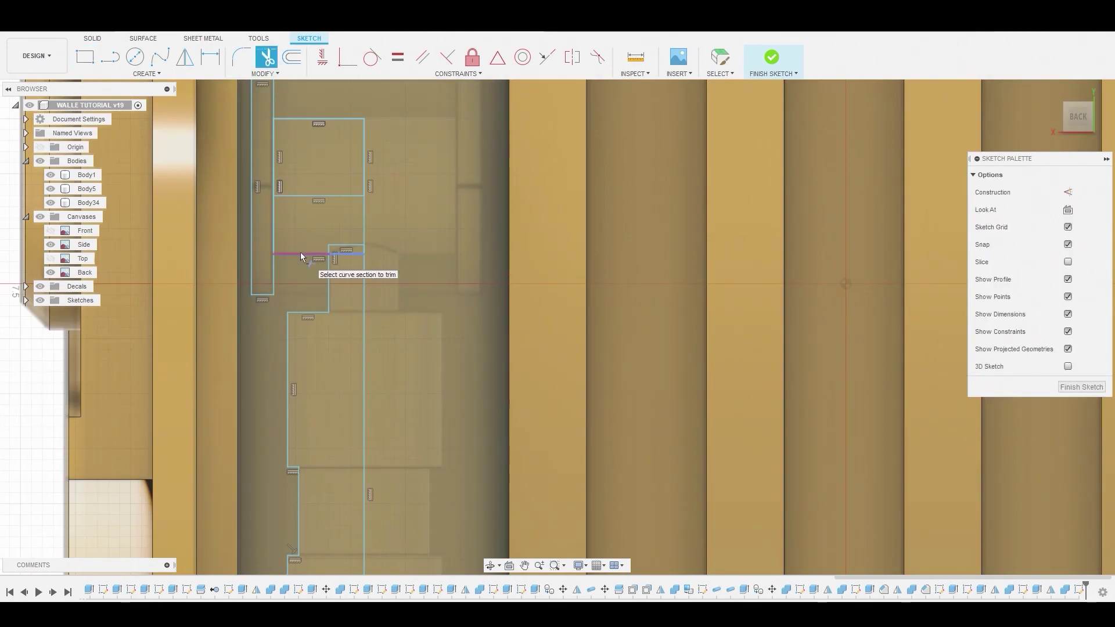
left_click(300, 252)
left_click(352, 251)
left_click(365, 224)
scroll(353, 220, "down", 5)
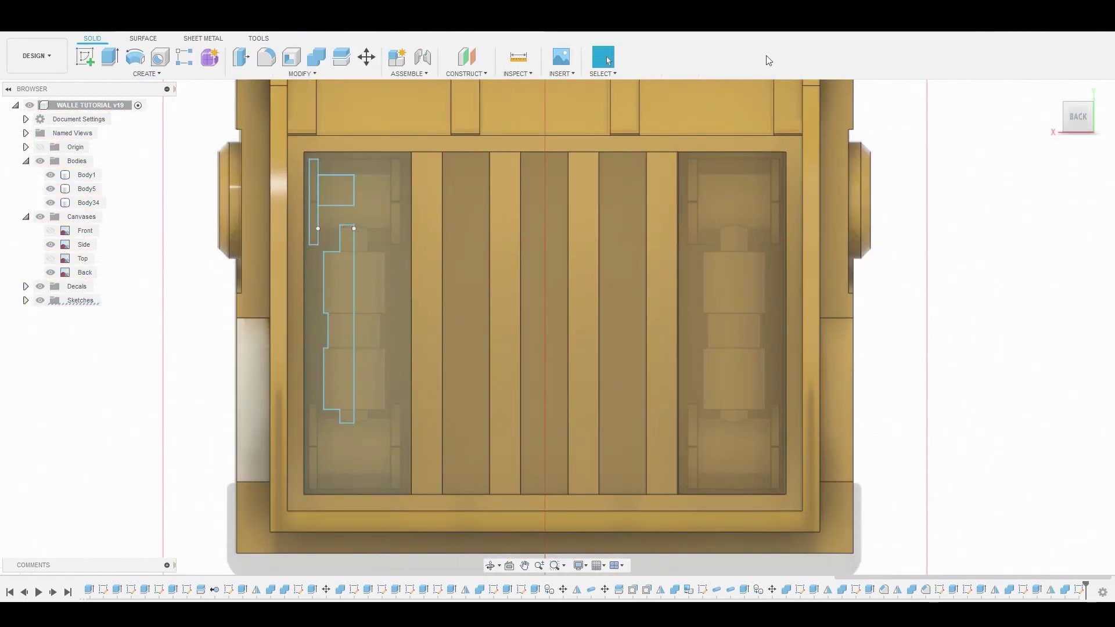
- Revolve the stepped shaft profile 360 degrees around its straight centerline edge as a new body
scroll(348, 197, "up", 5)
left_click(351, 201)
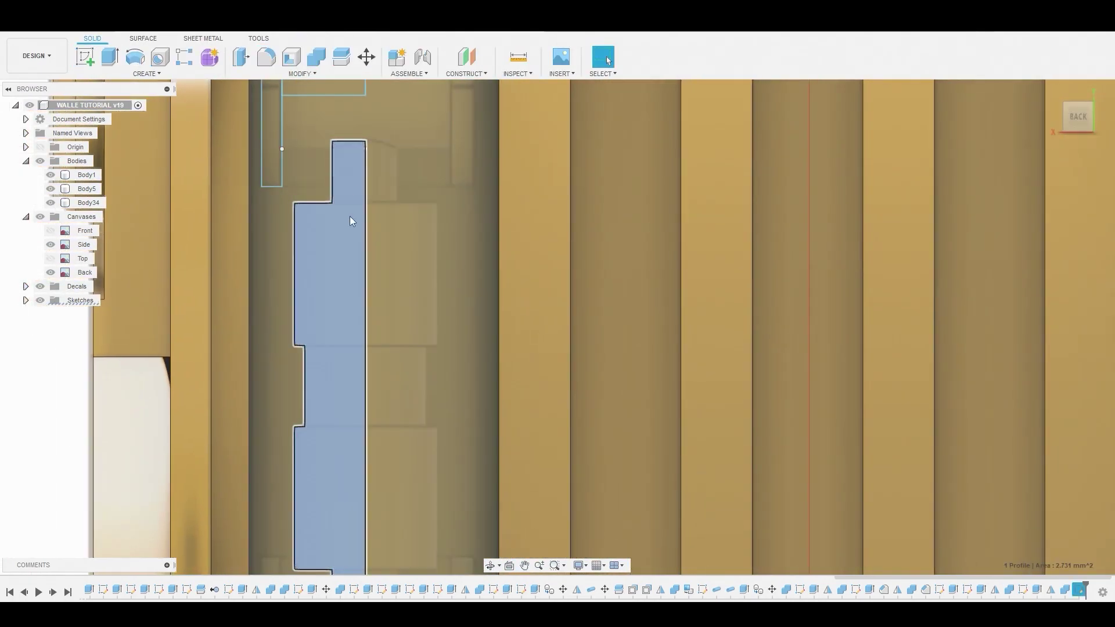
scroll(346, 220, "down", 5)
left_click(134, 58)
left_click(351, 276)
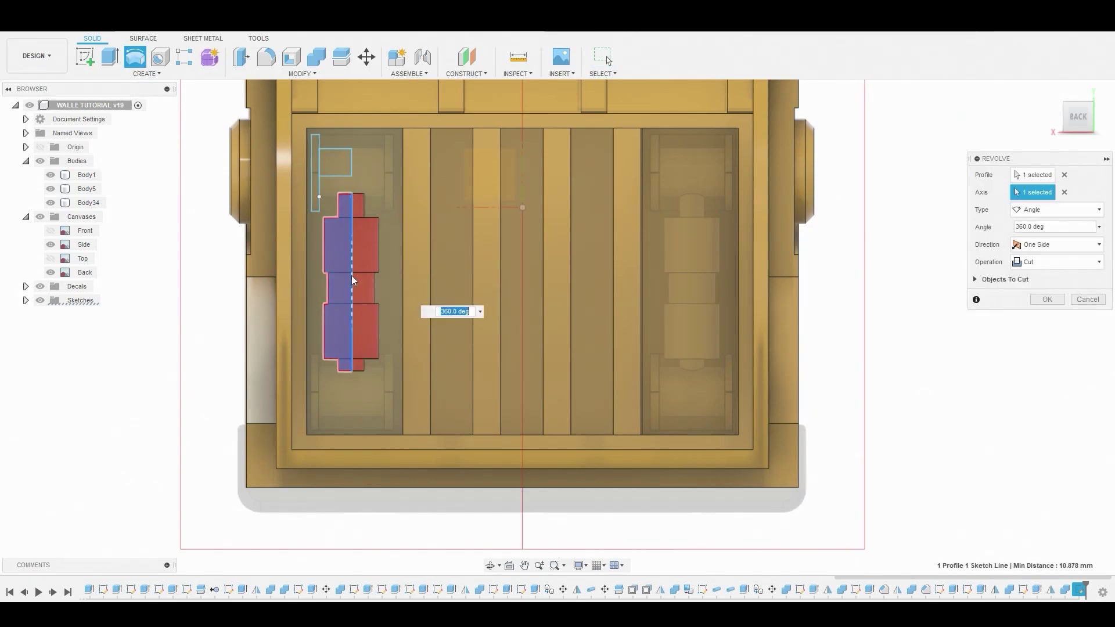
left_click(1057, 262)
left_click(1036, 319)
left_click(1044, 283)
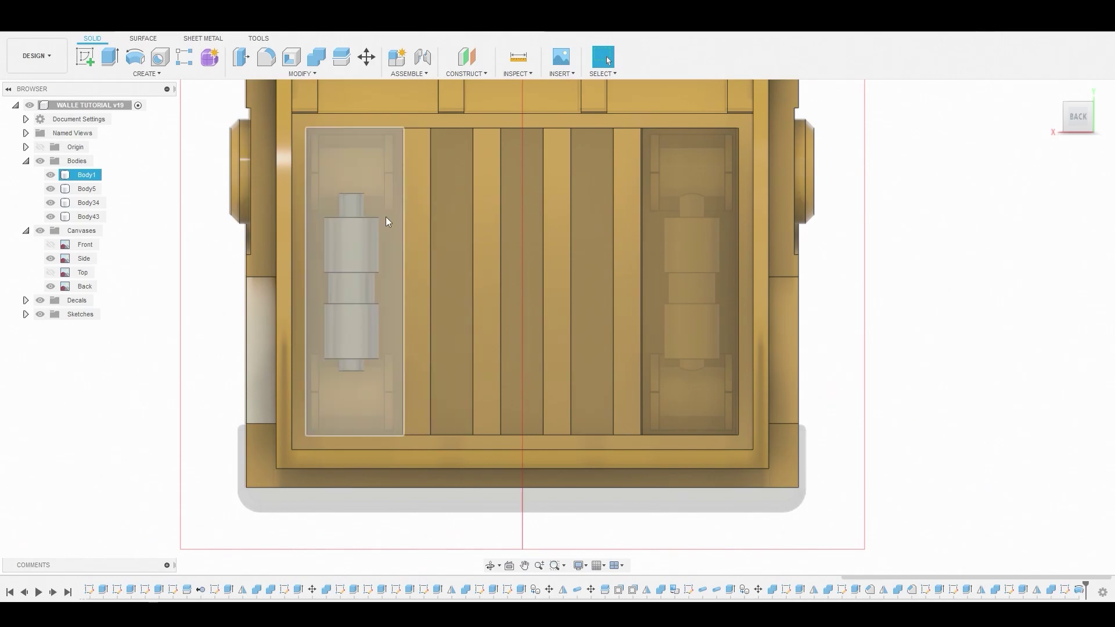
- Make Sketch34 visible again
scroll(385, 218, "up", 3)
left_click(26, 315)
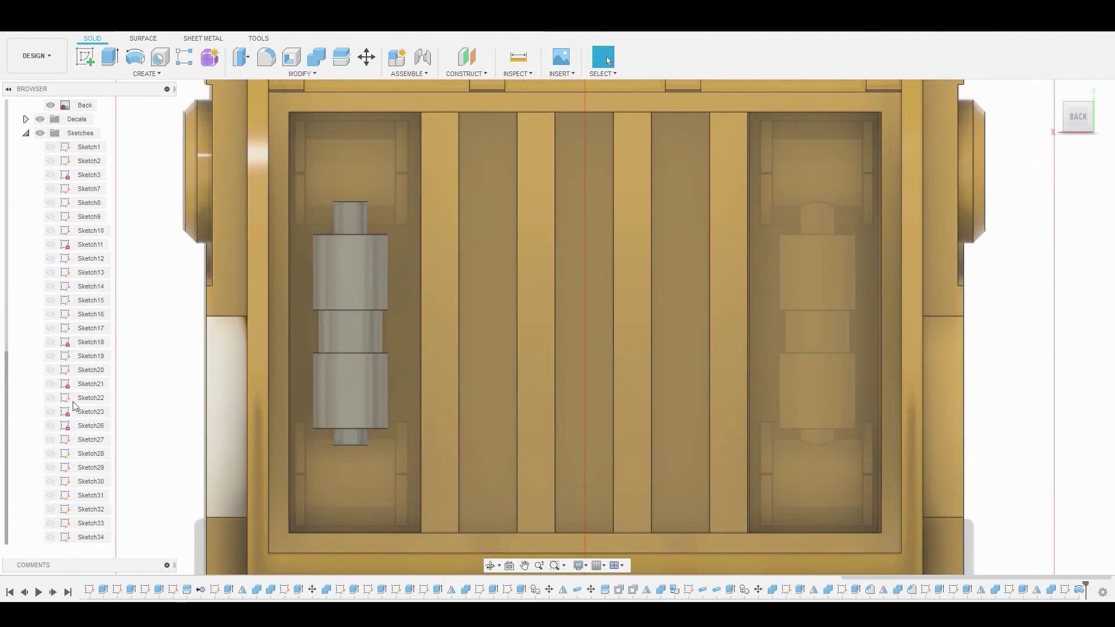
left_click(51, 537)
scroll(284, 203, "up", 5)
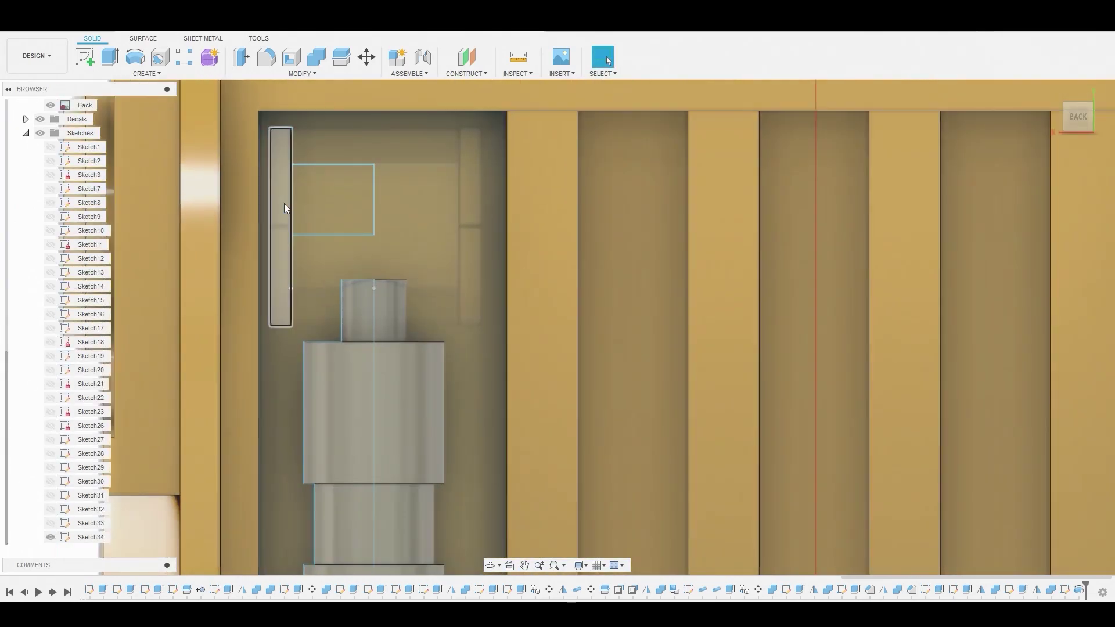
- Extrude the tall narrow bracket rectangle 1.938 mm outward as a new body, matching the side canvas
left_click(281, 203)
right_click(281, 200)
left_click(317, 187)
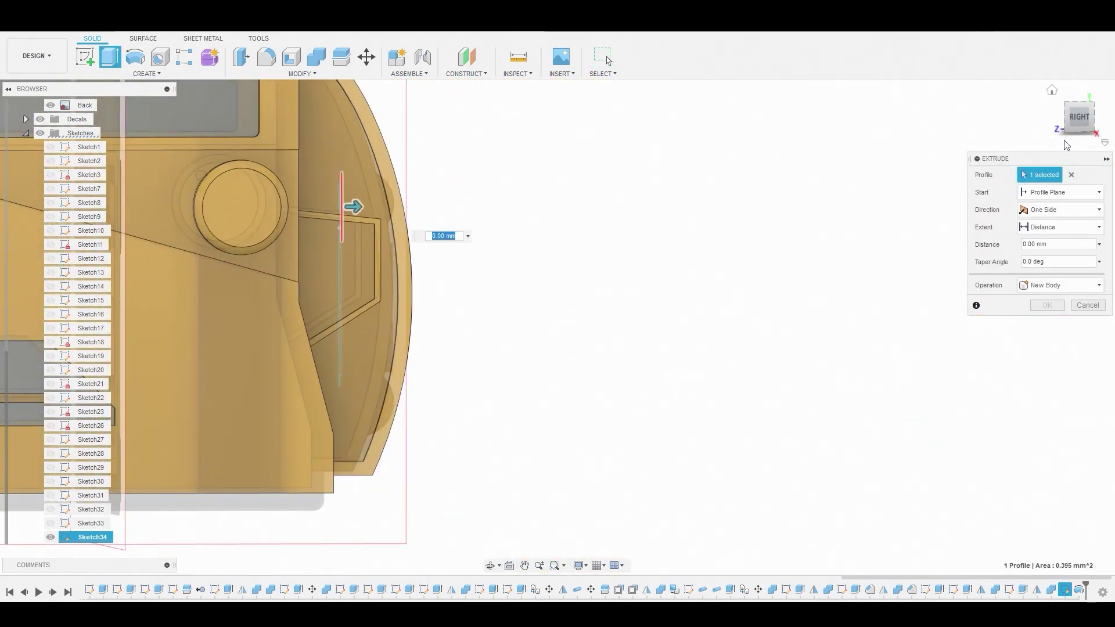
left_click(1075, 122)
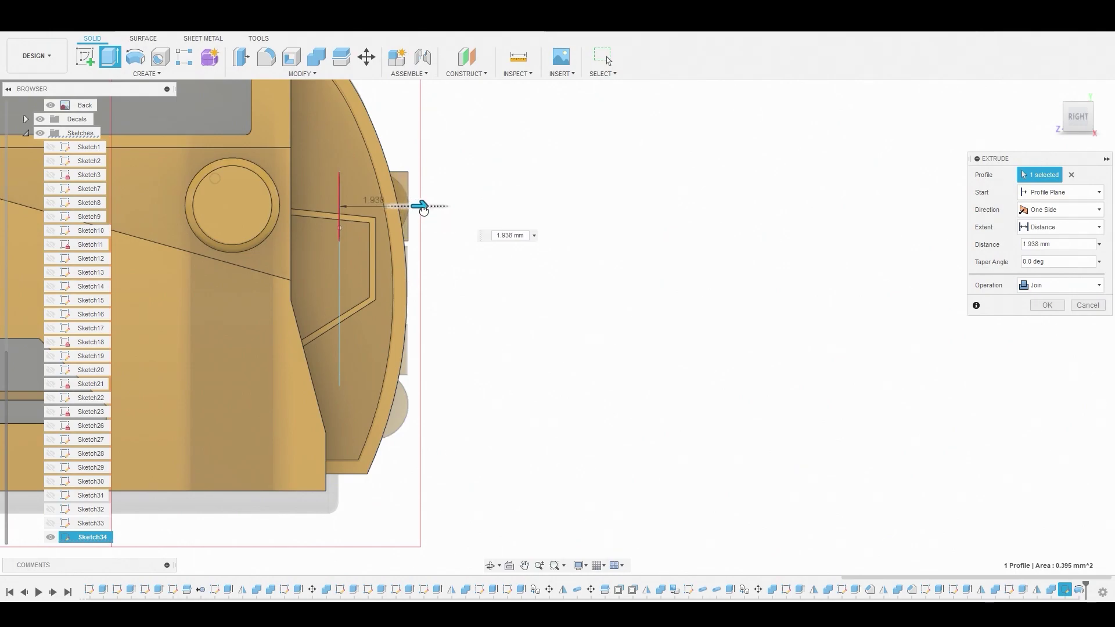
left_click(1057, 288)
left_click(1053, 344)
left_click(1052, 303)
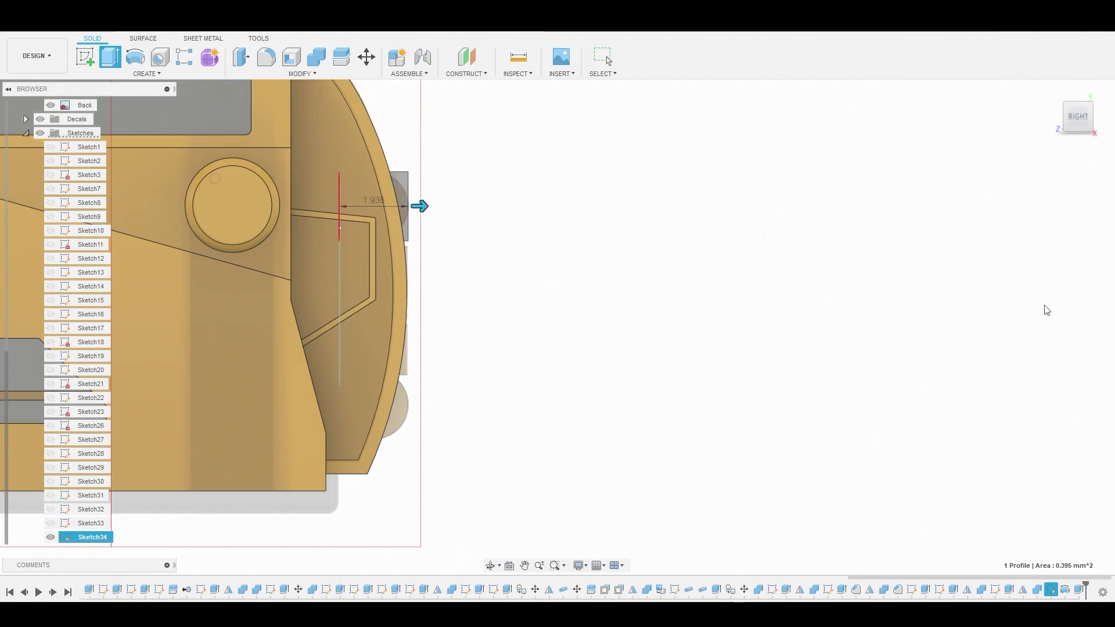
- Fillet the bracket plate's two outer corner edges with a 0.966 mm radius to match the rounded shape on the side canvas
scroll(484, 209, "up", 3)
key("f")
middle_click_drag(342, 143, 334, 145, "shift")
scroll(335, 145, "up", 3)
left_click(366, 255)
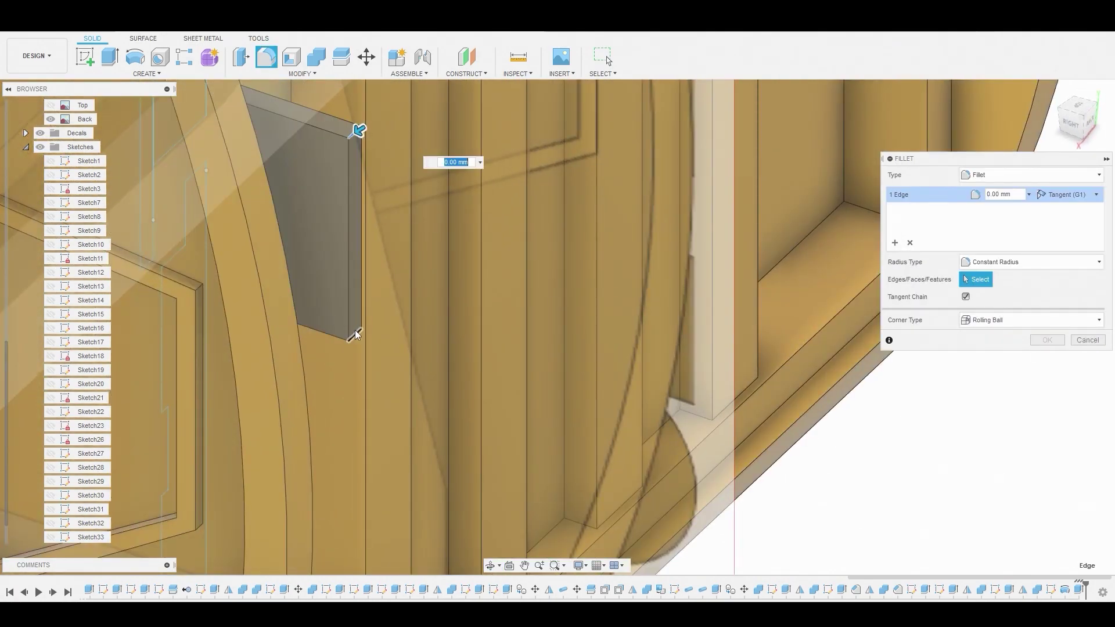
left_click(355, 335)
left_click(1072, 123)
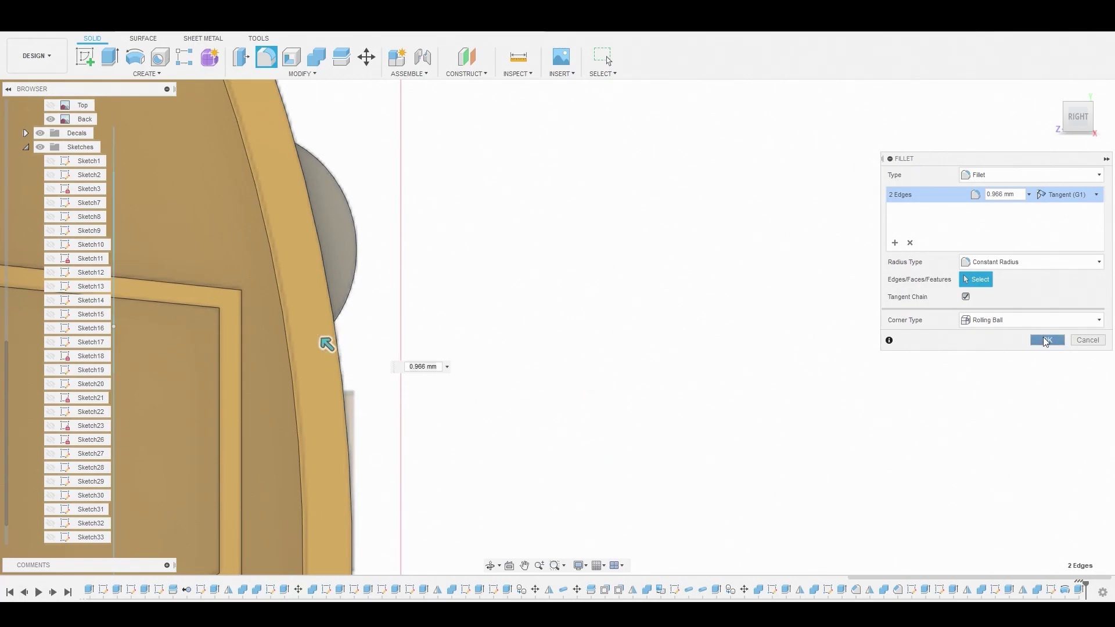
left_click(1045, 340)
middle_click_drag(451, 203, 372, 199, "shift")
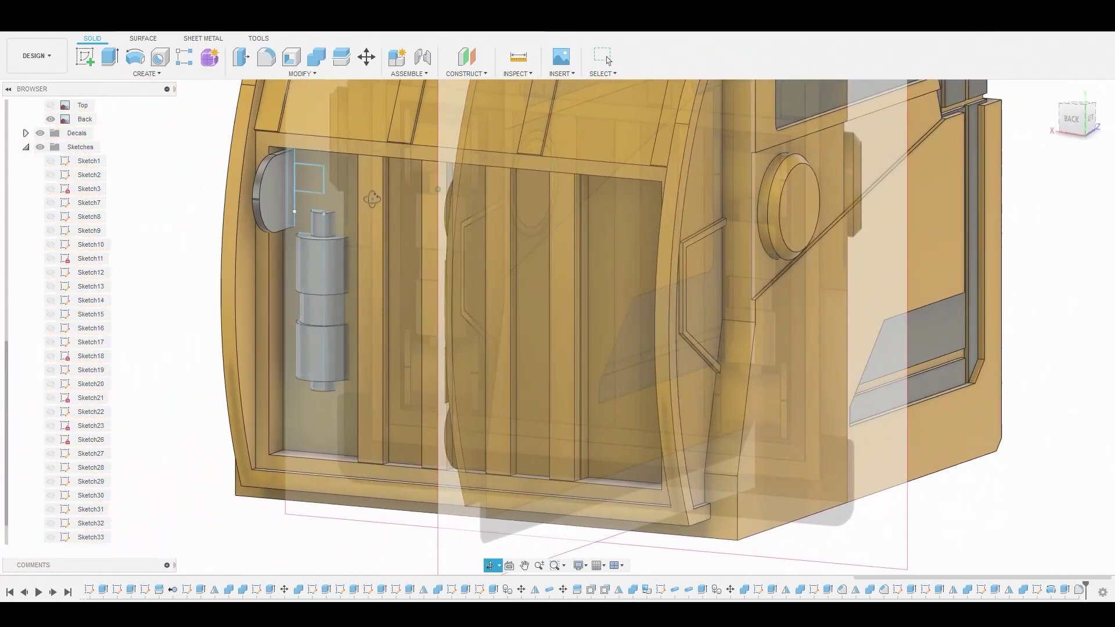
- Copy the filleted bracket plate and move the copy -1.872 mm in X to the opposite side of the recess
left_click(1057, 126)
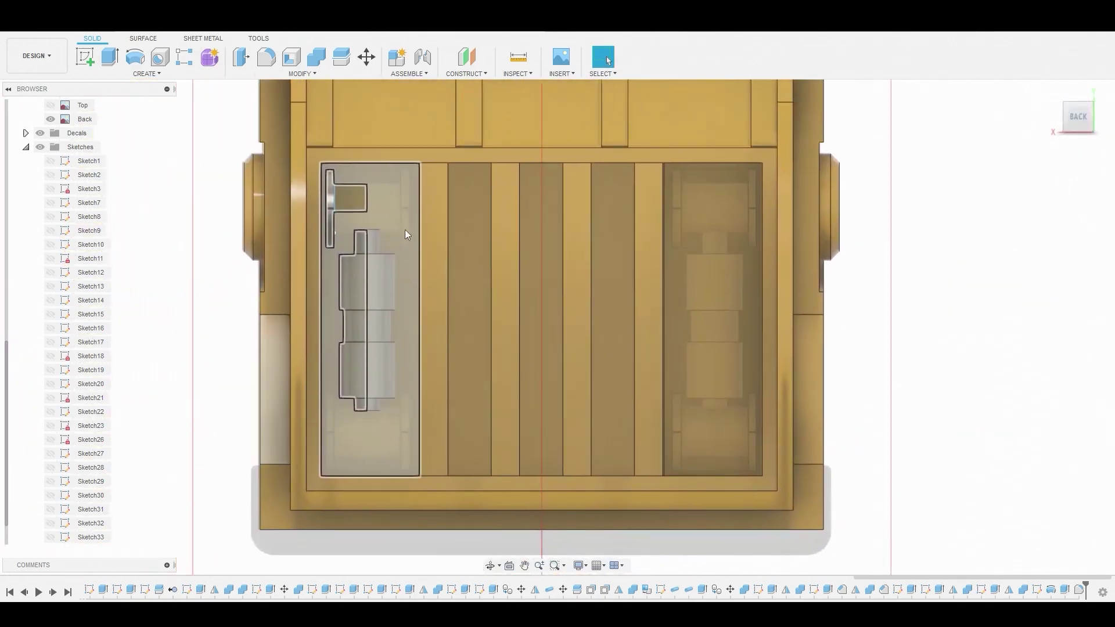
scroll(312, 203, "up", 5)
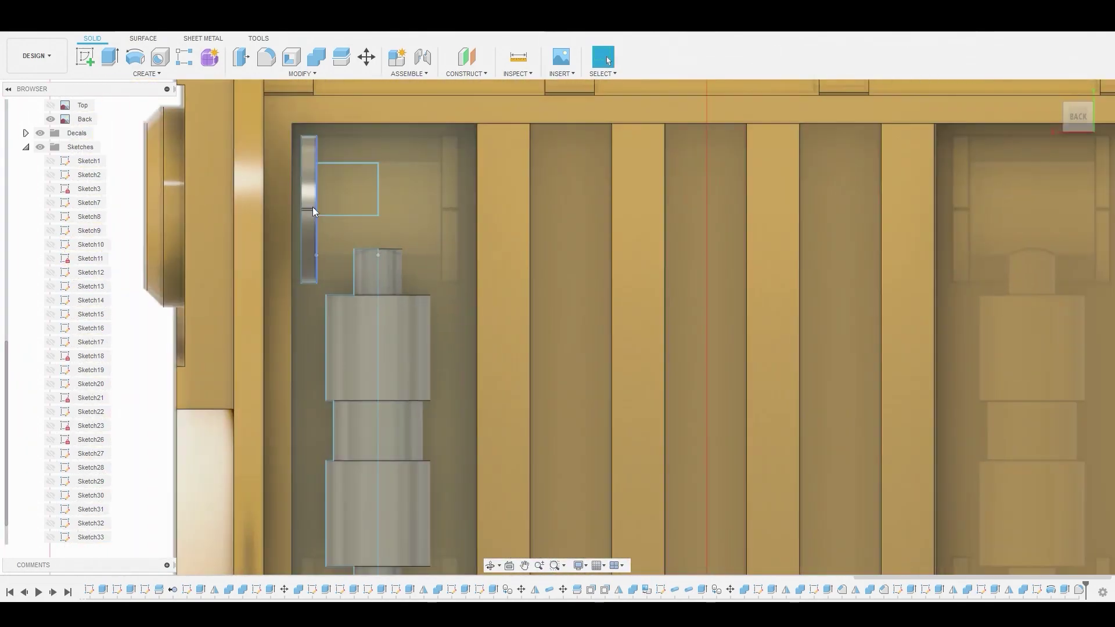
left_click(26, 147)
key("ctrl+c")
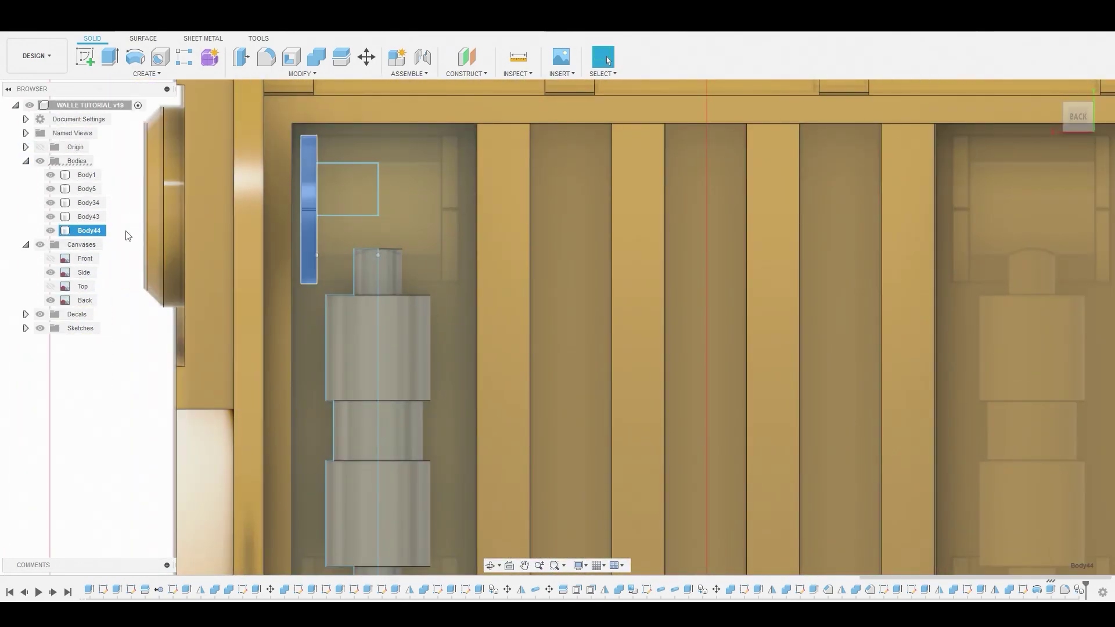
key("ctrl+v")
left_click_drag(282, 283, 417, 300)
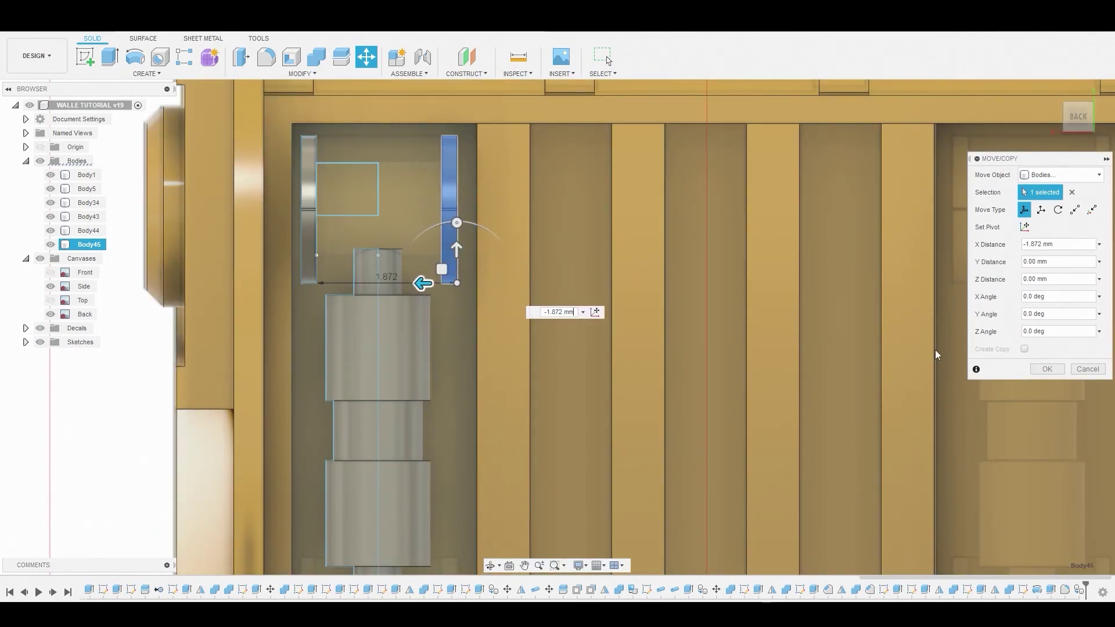
left_click(1049, 371)
- Revolve the small rectangle profile beside the bracket plate 360 degrees around its lower edge as a new body
scroll(632, 322, "down", 3)
middle_click_drag(522, 264, 477, 184)
scroll(470, 180, "up", 3)
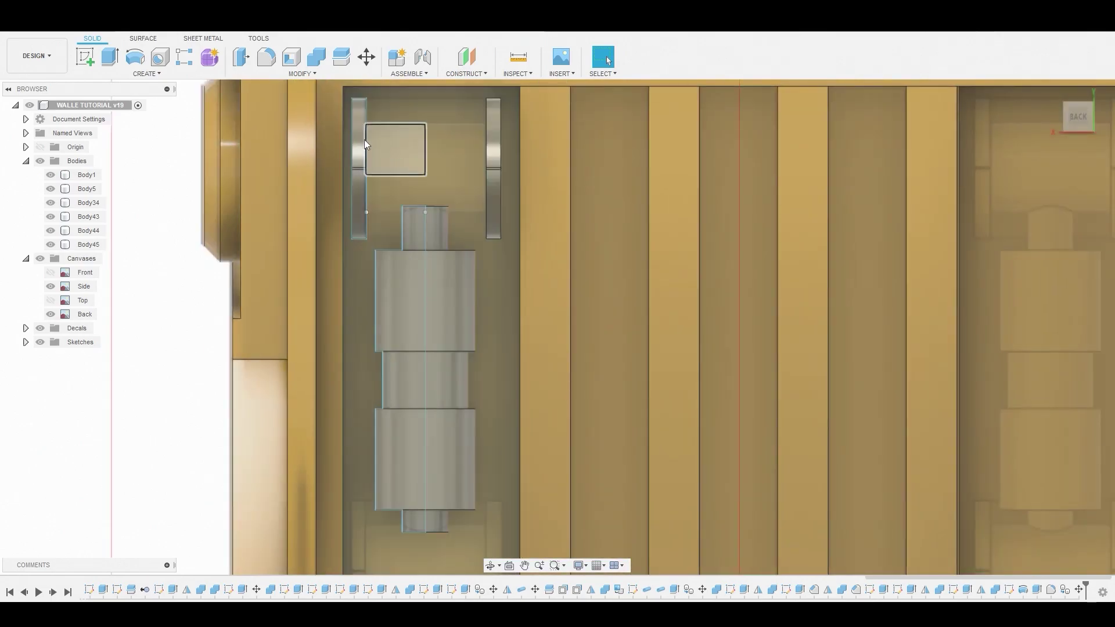
left_click(135, 56)
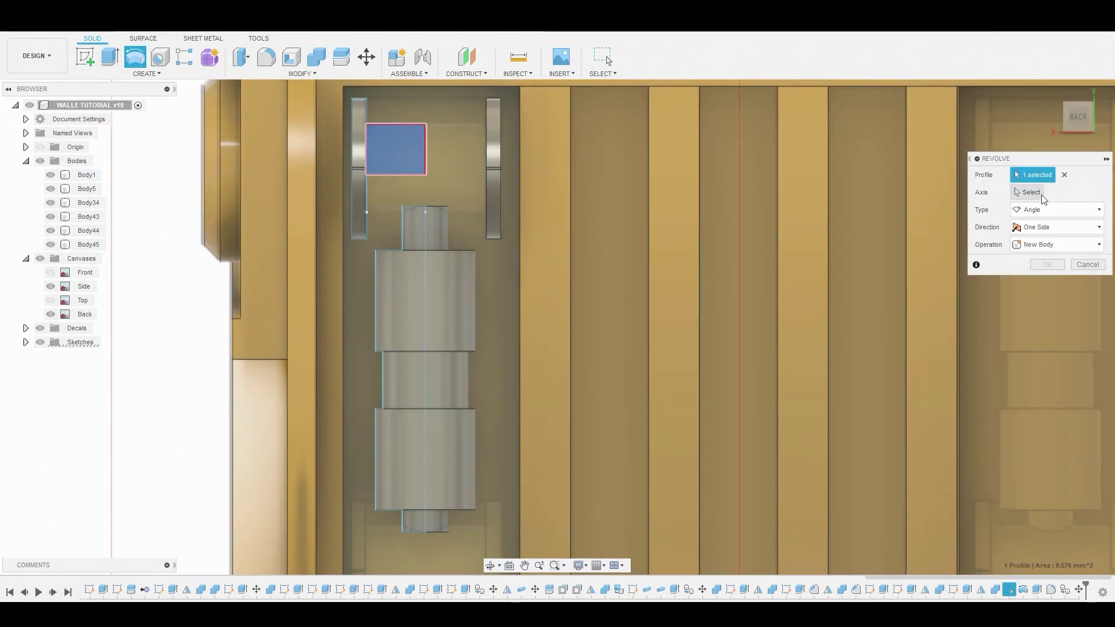
left_click(401, 174)
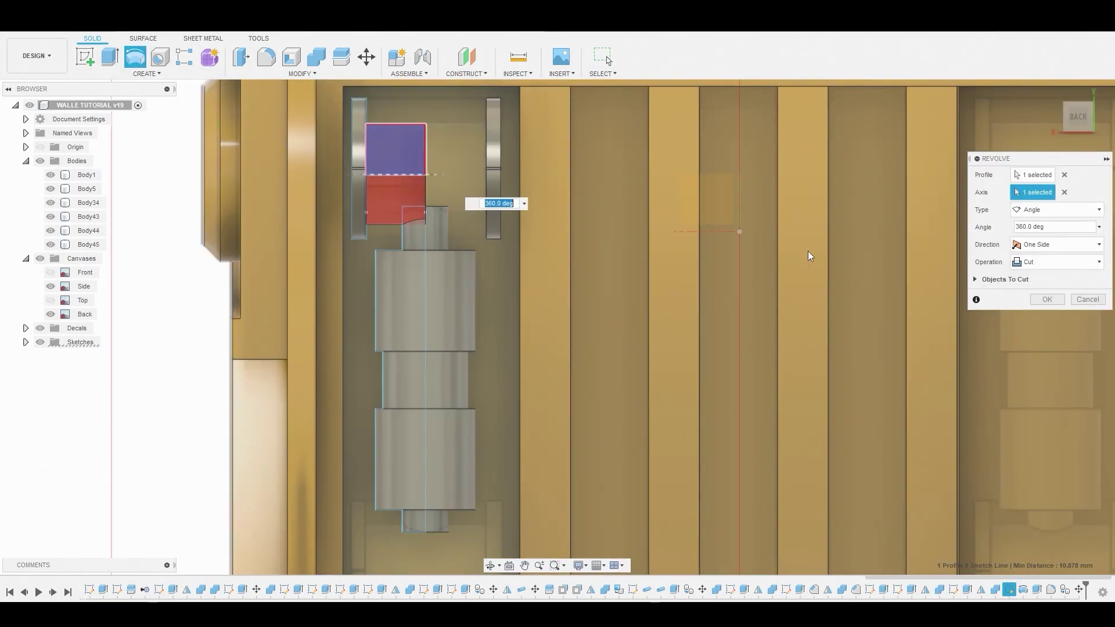
left_click(1040, 320)
left_click(1048, 282)
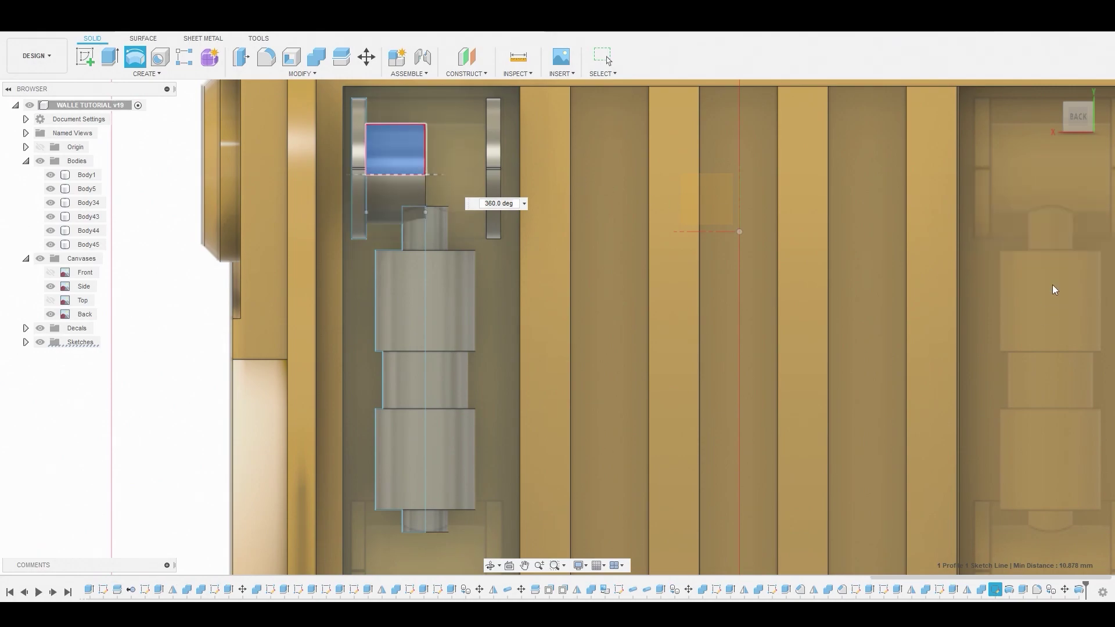
- Mirror the half roller body across its flat inner end face to complete the roller between the bracket plates
left_click(131, 74)
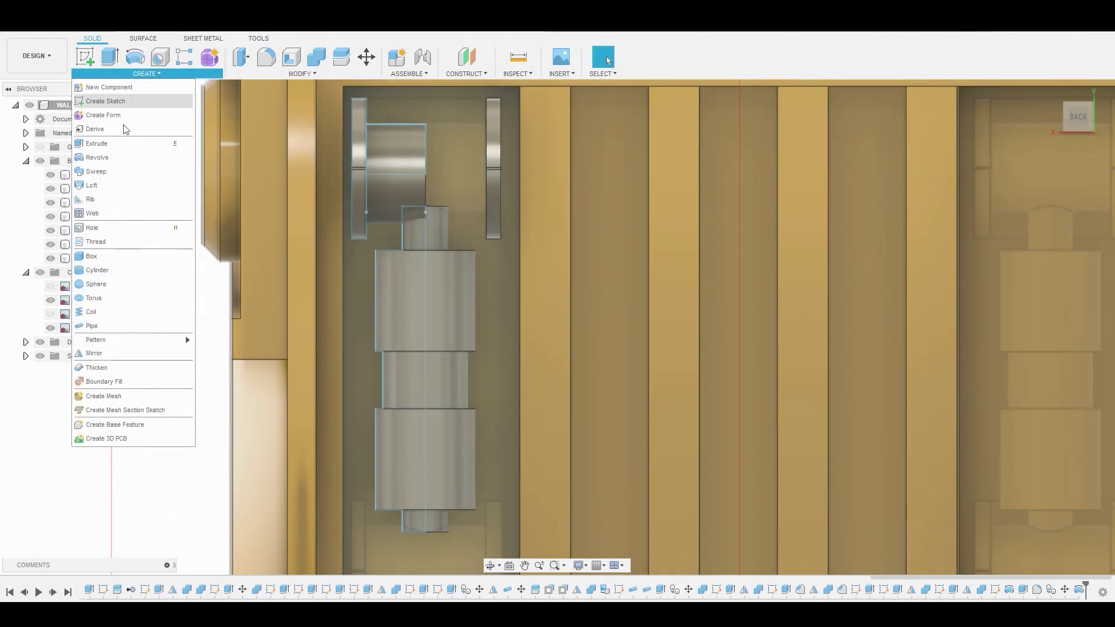
left_click(120, 352)
left_click(402, 184)
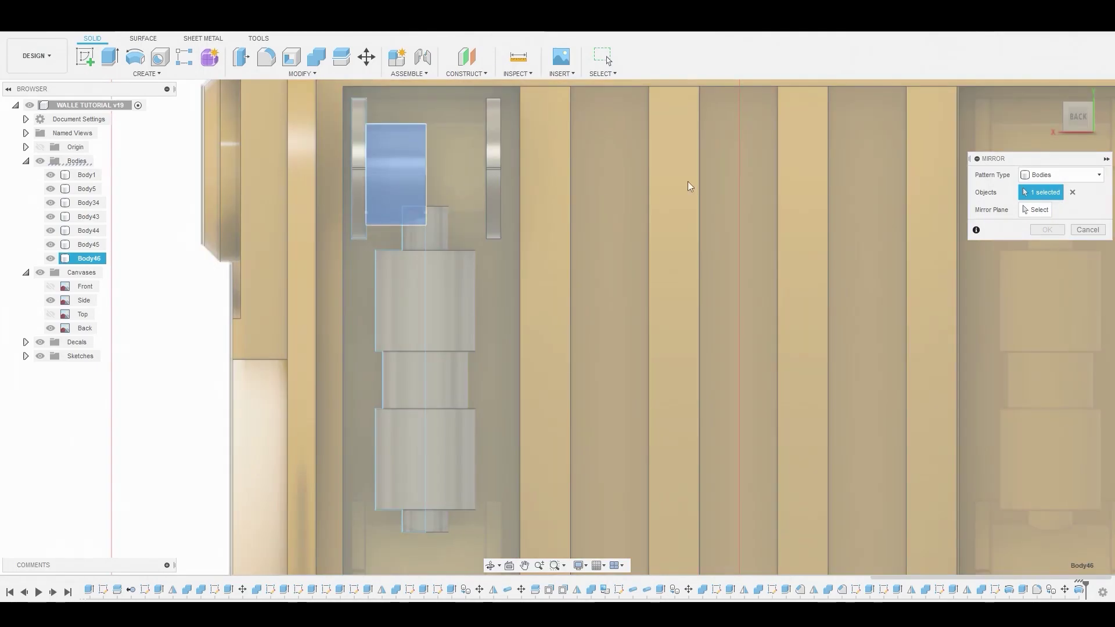
left_click(1031, 210)
middle_click_drag(593, 166, 456, 175, "shift")
scroll(457, 175, "up", 4)
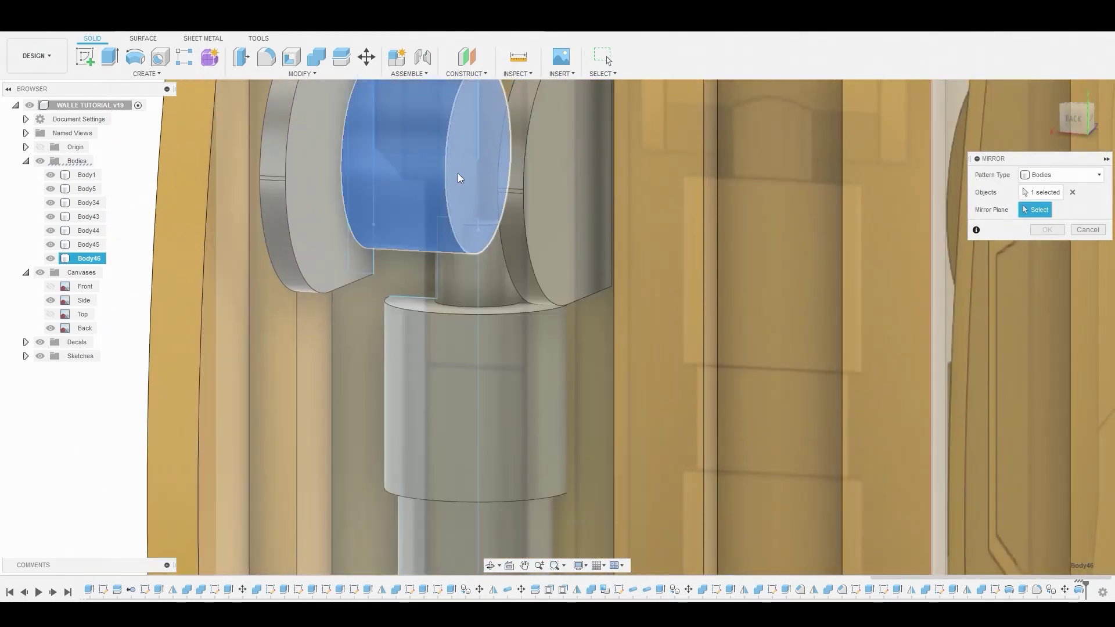
left_click(457, 173)
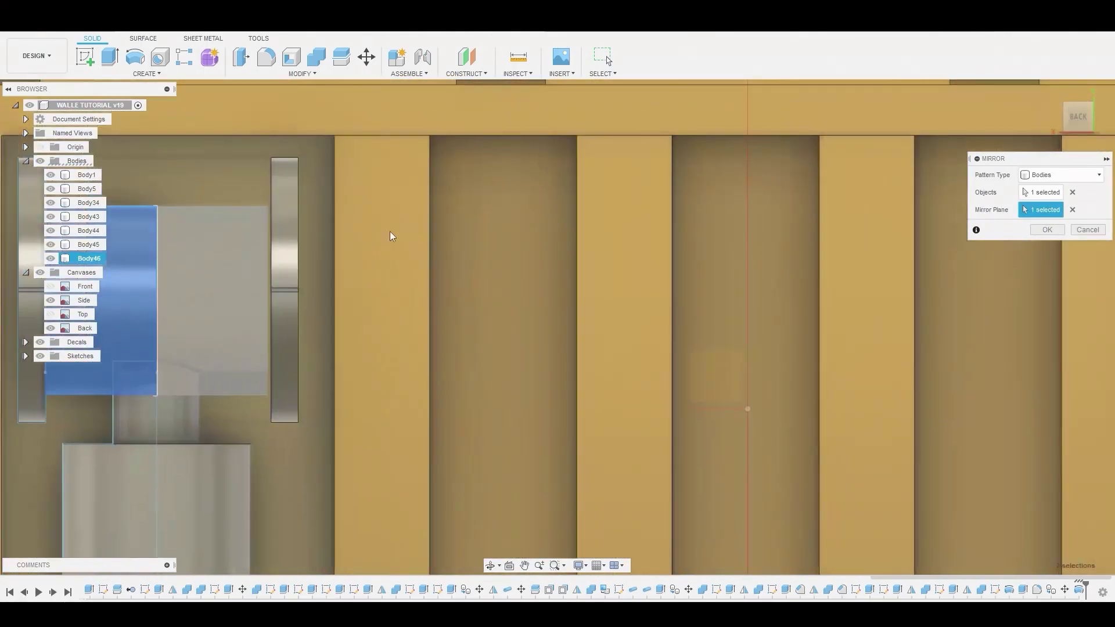
middle_click_drag(278, 232, 479, 198)
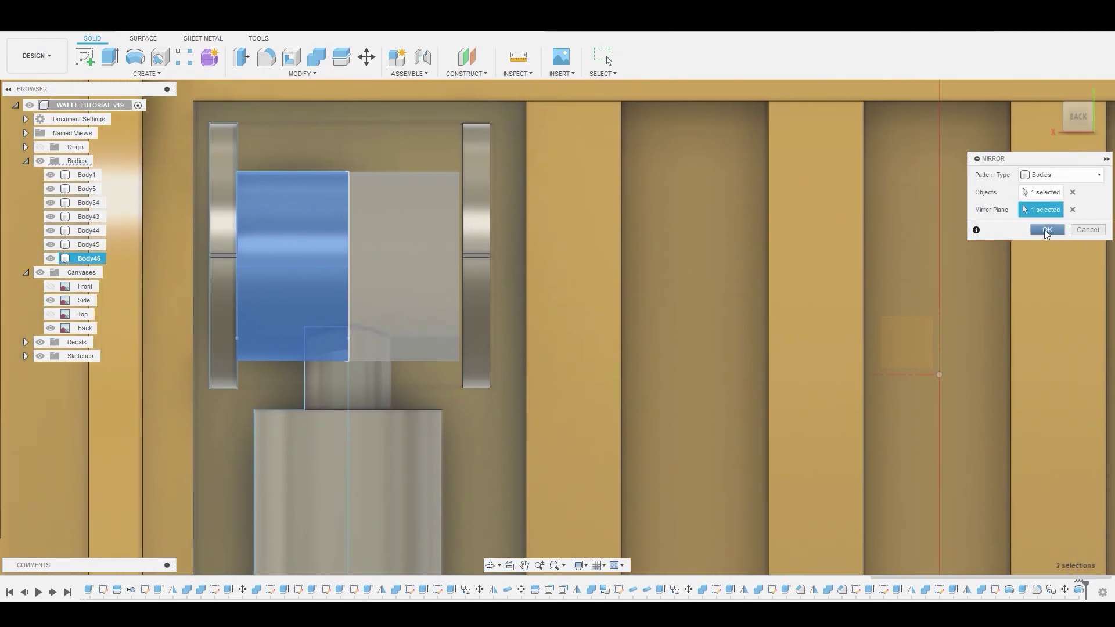
left_click(1046, 230)
- Move the copied bracket plate 0.026 mm in X so it sits against the roller's end
left_click(466, 284)
key("m")
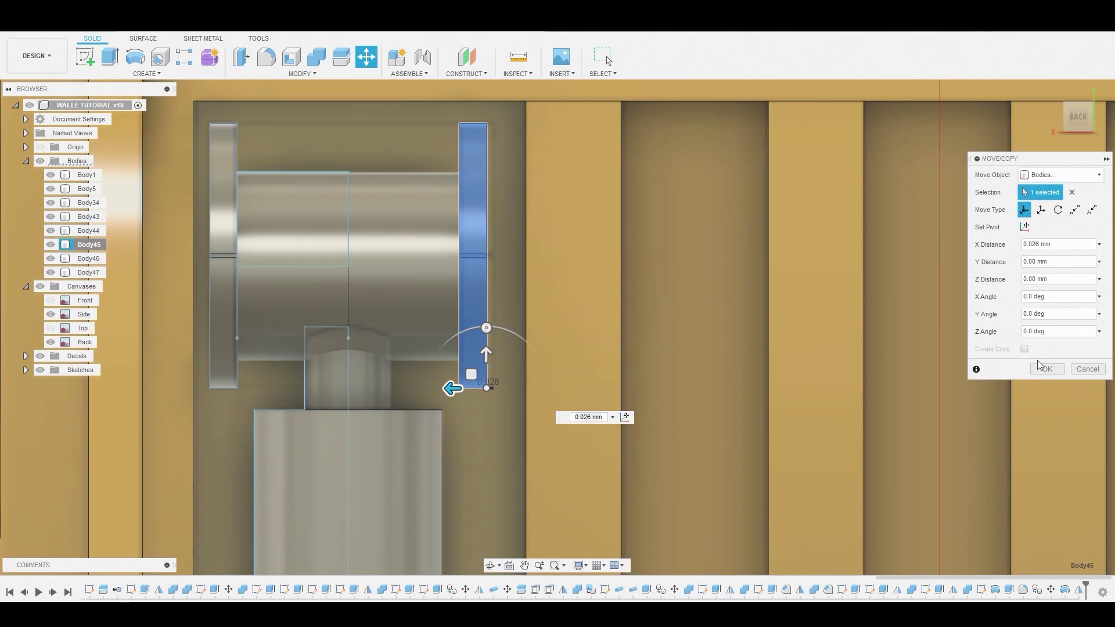
left_click(1052, 371)
- Move the stepped shaft and both roller halves -0.789 mm in Z relative to the bracket plates
scroll(556, 317, "down", 4)
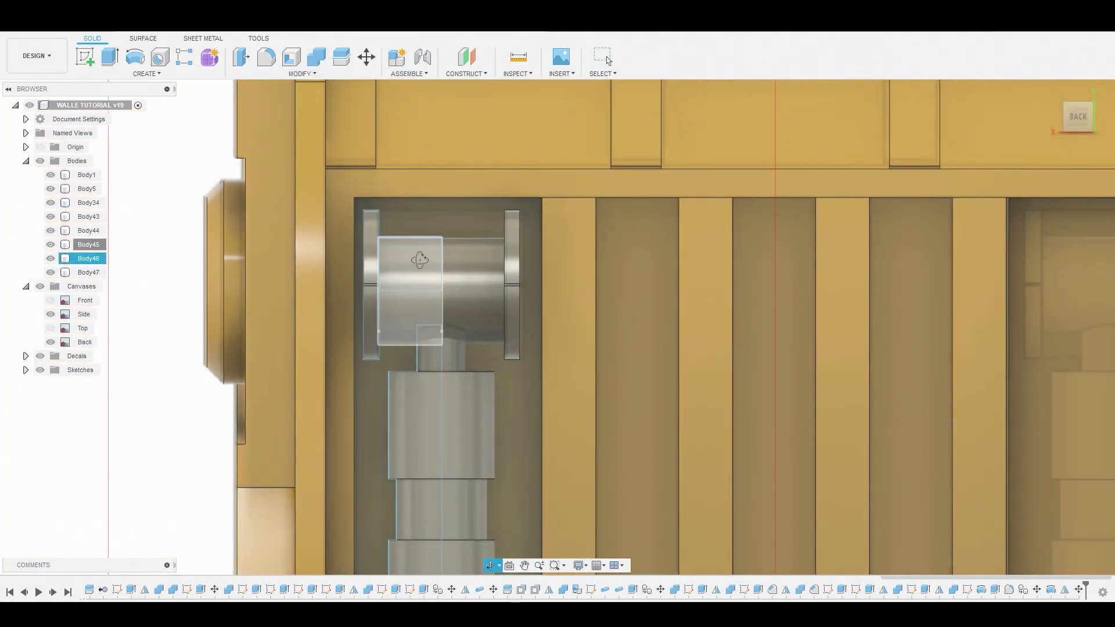
middle_click_drag(419, 259, 522, 281, "shift")
middle_click_drag(186, 349, 293, 279)
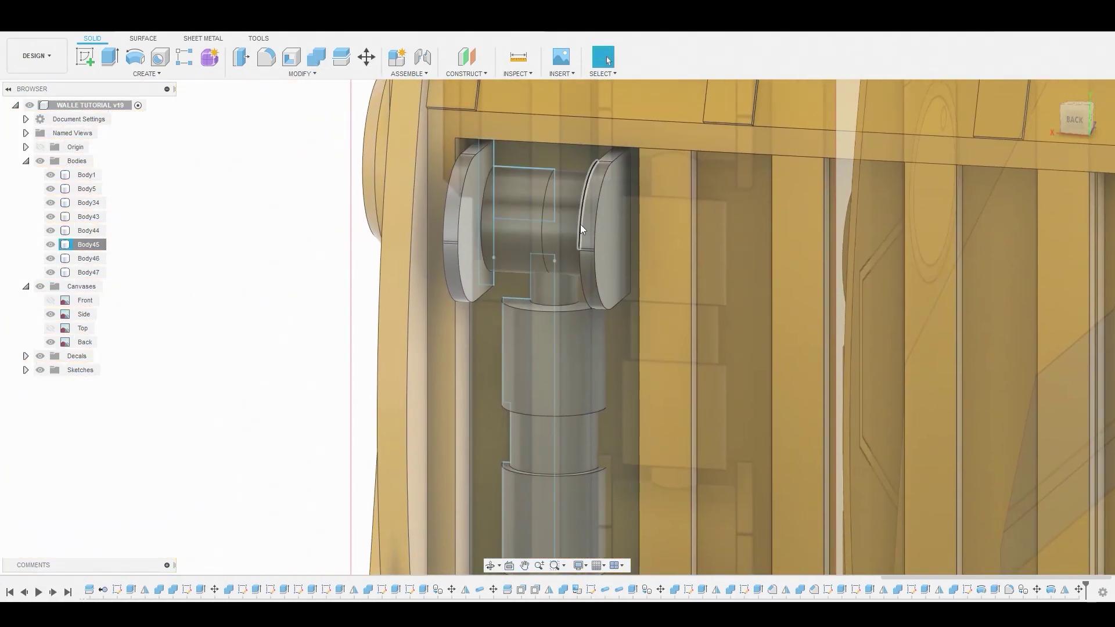
left_click(88, 258, "ctrl")
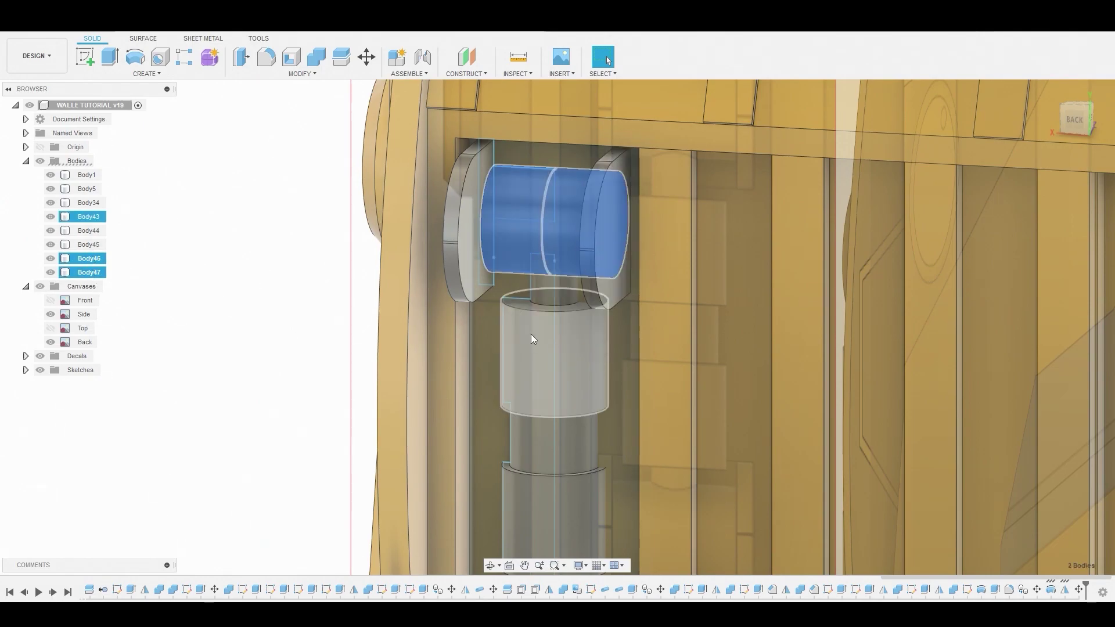
left_click(89, 216, "ctrl")
right_click(89, 217)
left_click(110, 224)
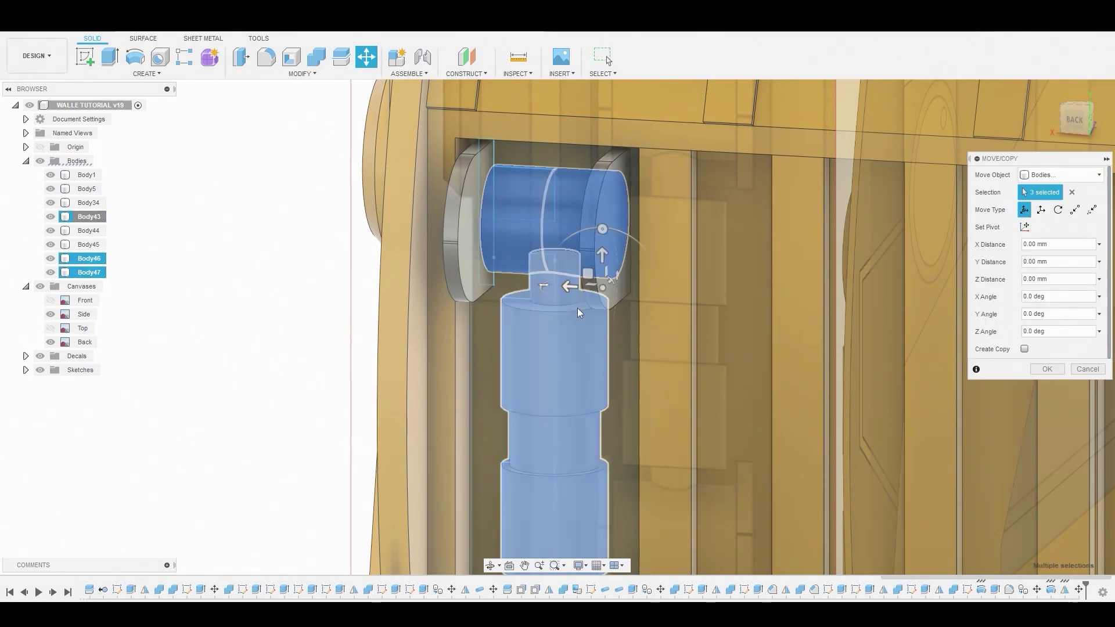
middle_click_drag(579, 311, 552, 323, "shift")
left_click_drag(603, 277, 580, 289)
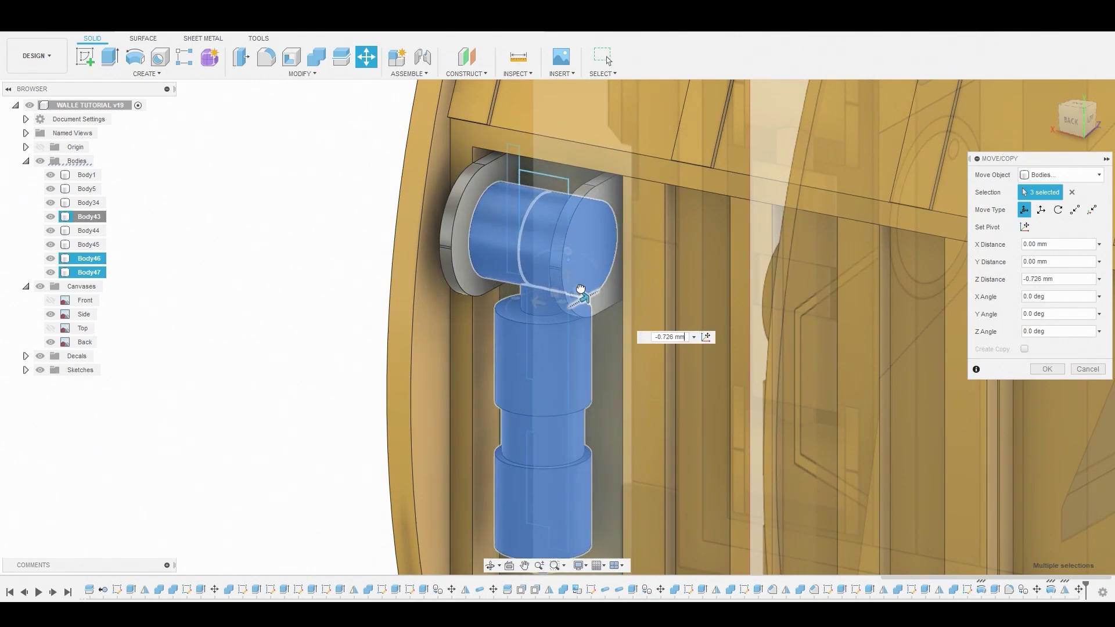
middle_click_drag(564, 285, 629, 296, "shift")
left_click(1085, 121)
scroll(567, 116, "up", 4)
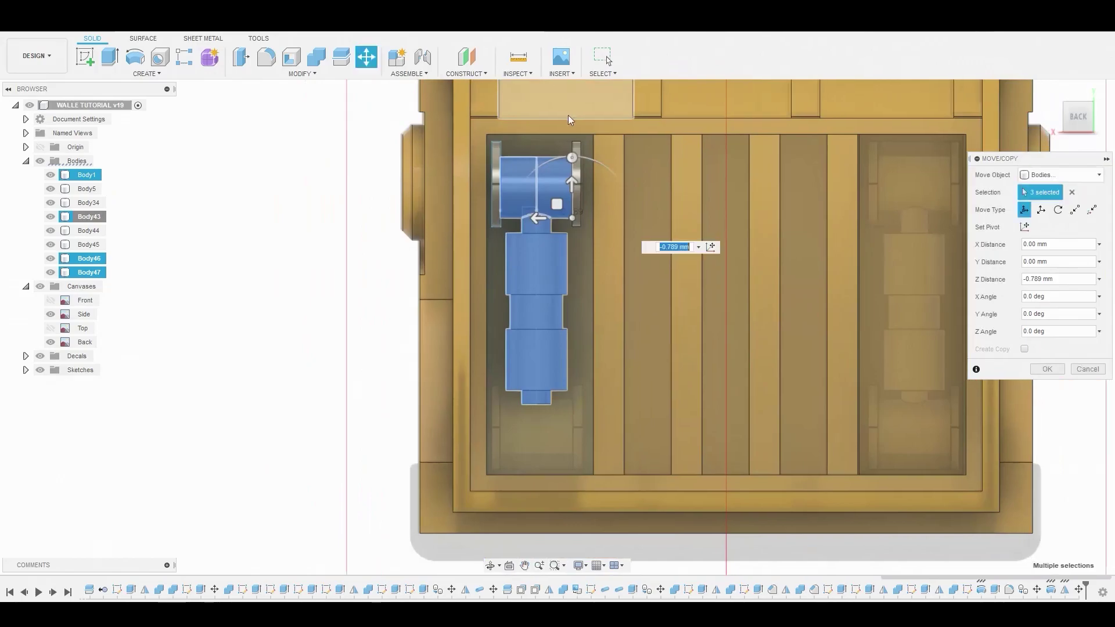
left_click(1046, 369)
- Copy both bracket plates and roller halves and move the copies about 5.7 mm down to the shaft's lower end
scroll(568, 199, "up", 3)
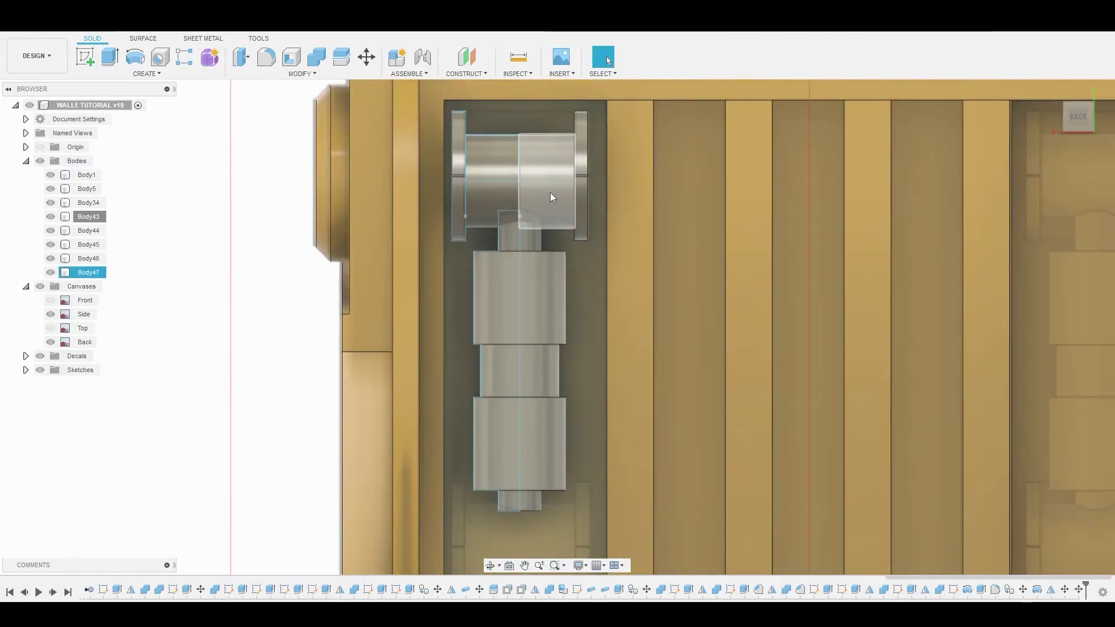
left_click(88, 231)
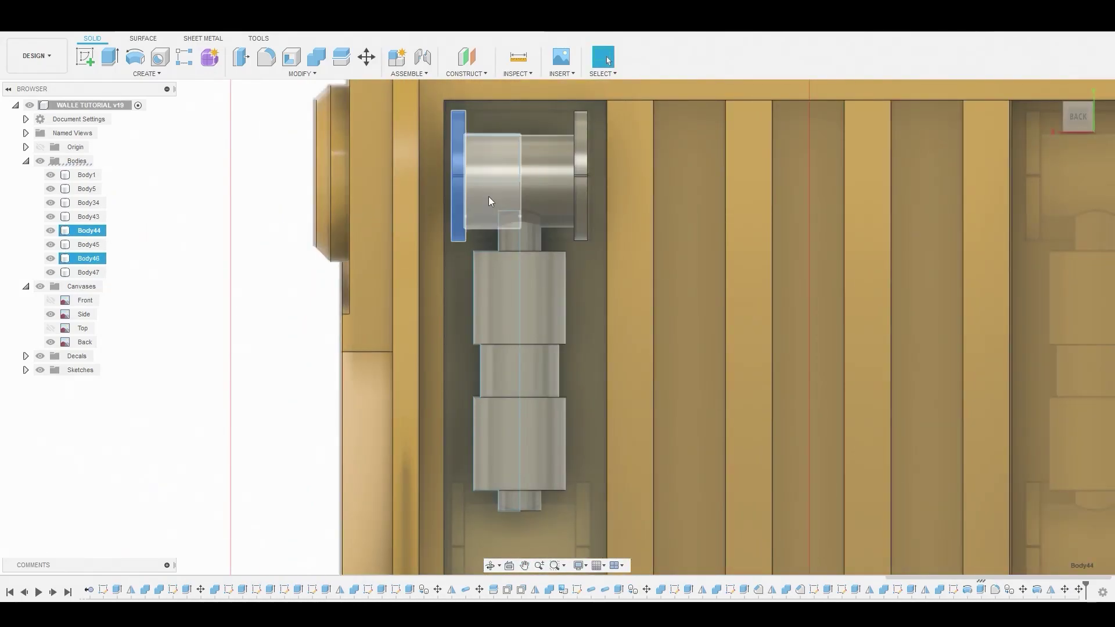
left_click(89, 259, "ctrl")
left_click(90, 272, "ctrl")
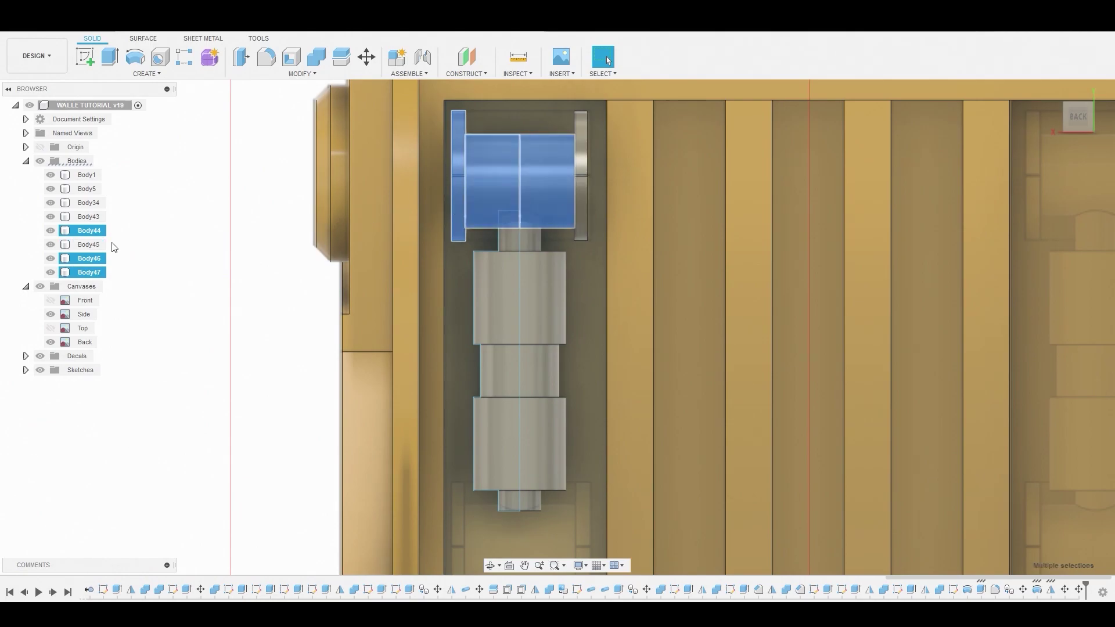
key("ctrl+c")
key("ctrl+v")
scroll(635, 305, "down", 2)
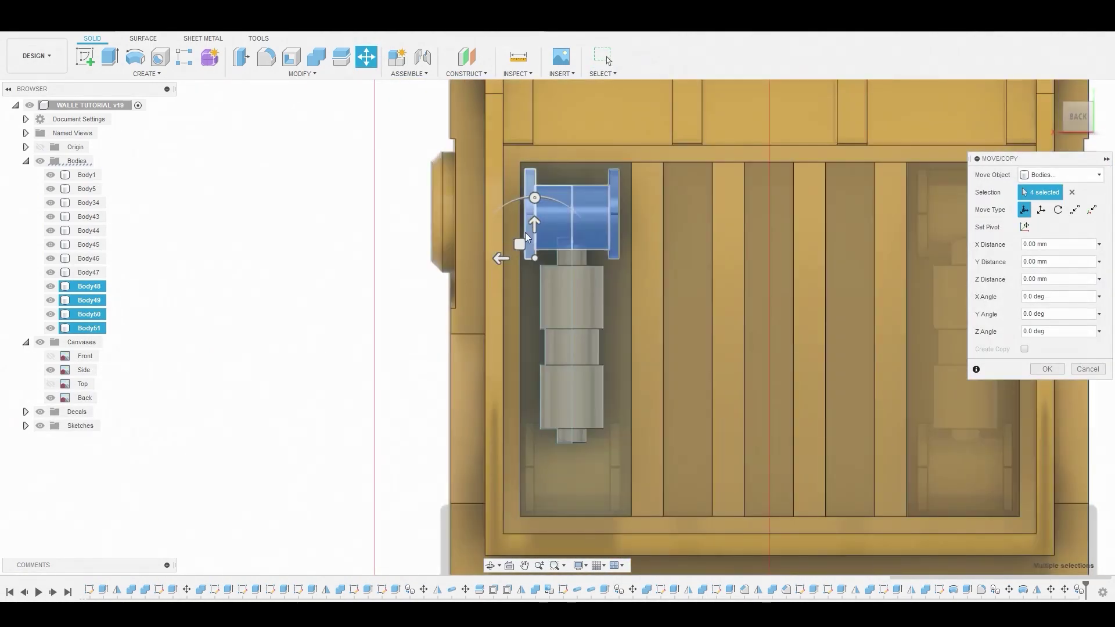
left_click_drag(534, 230, 548, 477)
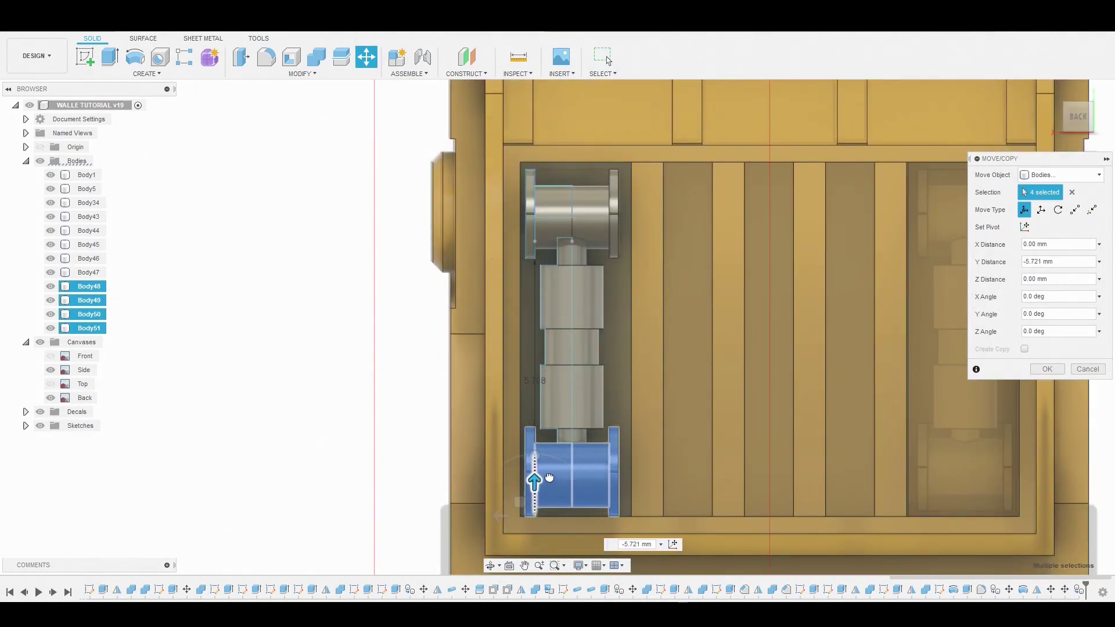
left_click(1047, 369)
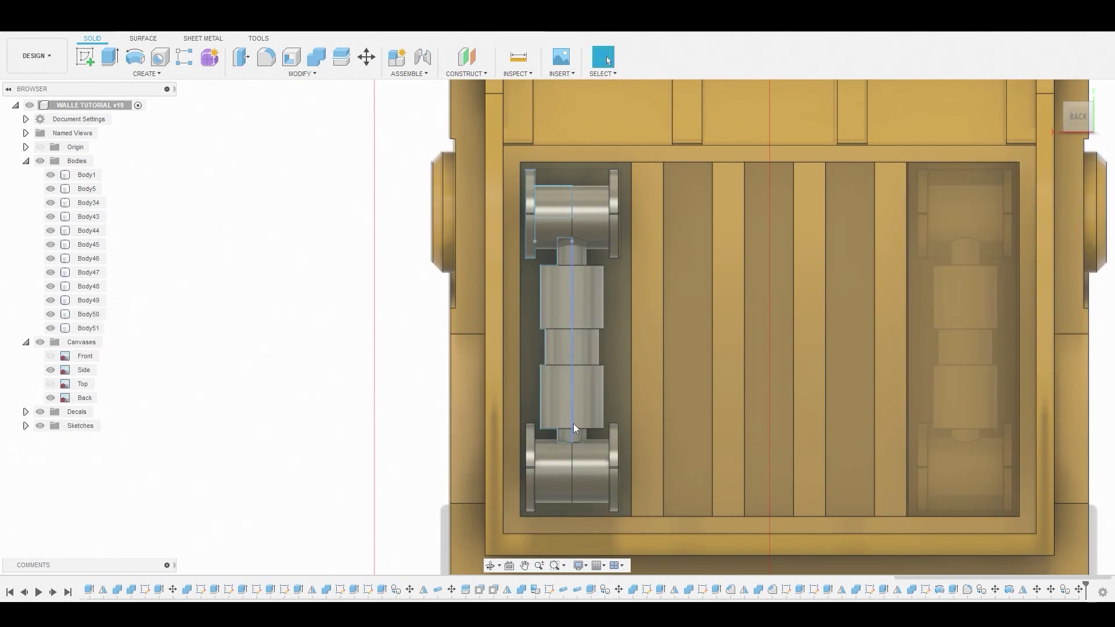
- Hide Sketch34
scroll(569, 476, "up", 3)
left_click(26, 426)
scroll(78, 515, "down", 3)
left_click(51, 537)
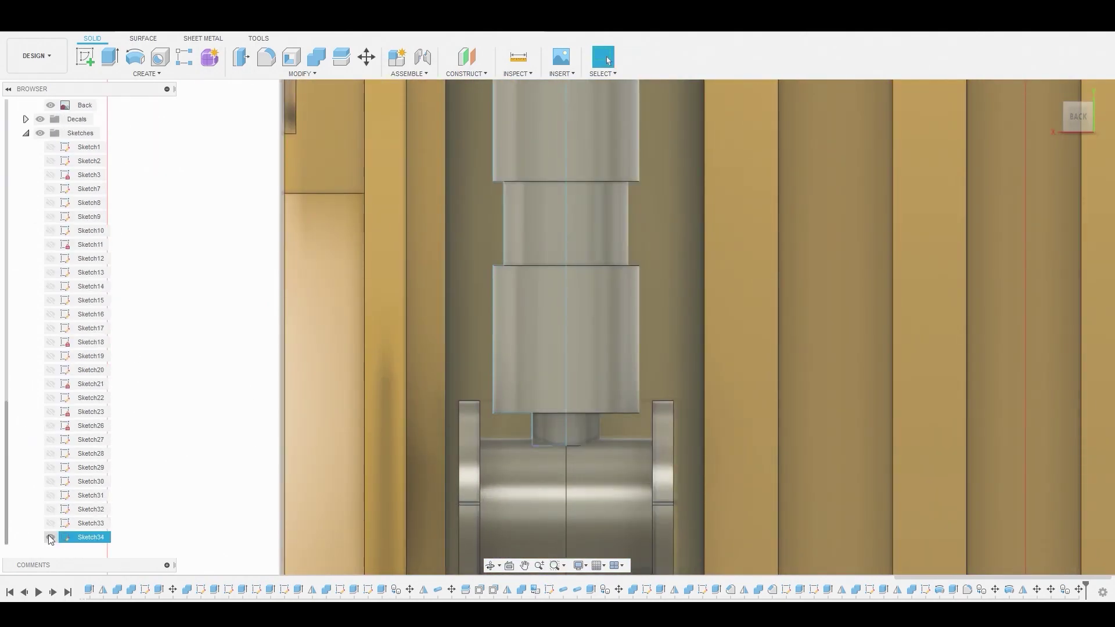
- Offset the shaft's bottom end face 0.043 mm so it reaches into the lower roller
middle_click_drag(598, 433, 611, 406, "shift")
scroll(613, 410, "up", 5)
scroll(617, 416, "down", 3)
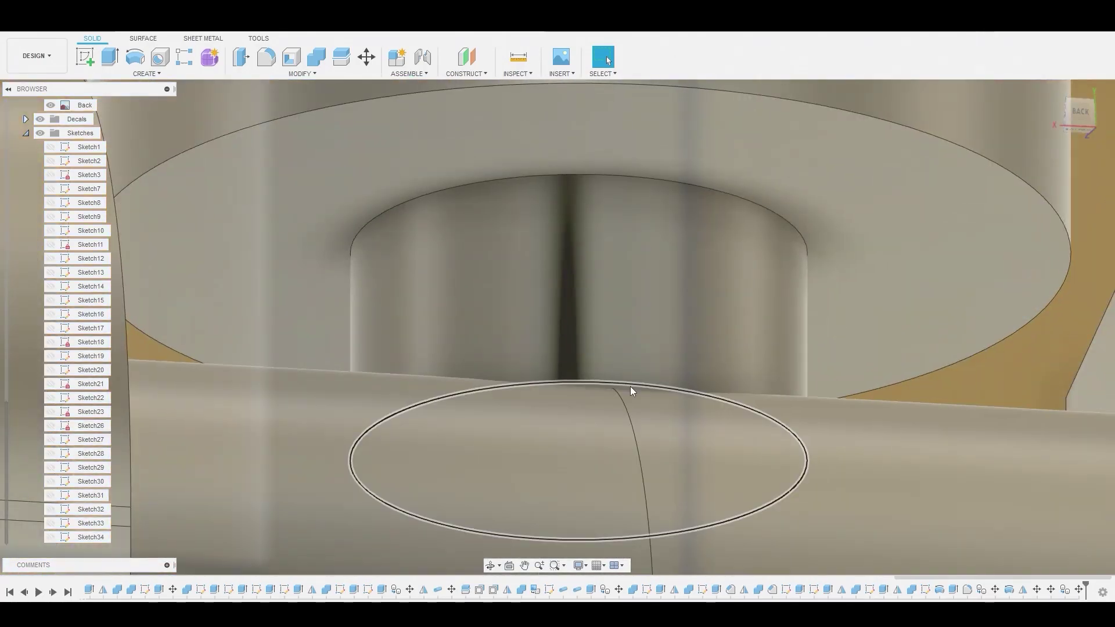
left_click(629, 388)
key("q")
scroll(636, 387, "down", 2)
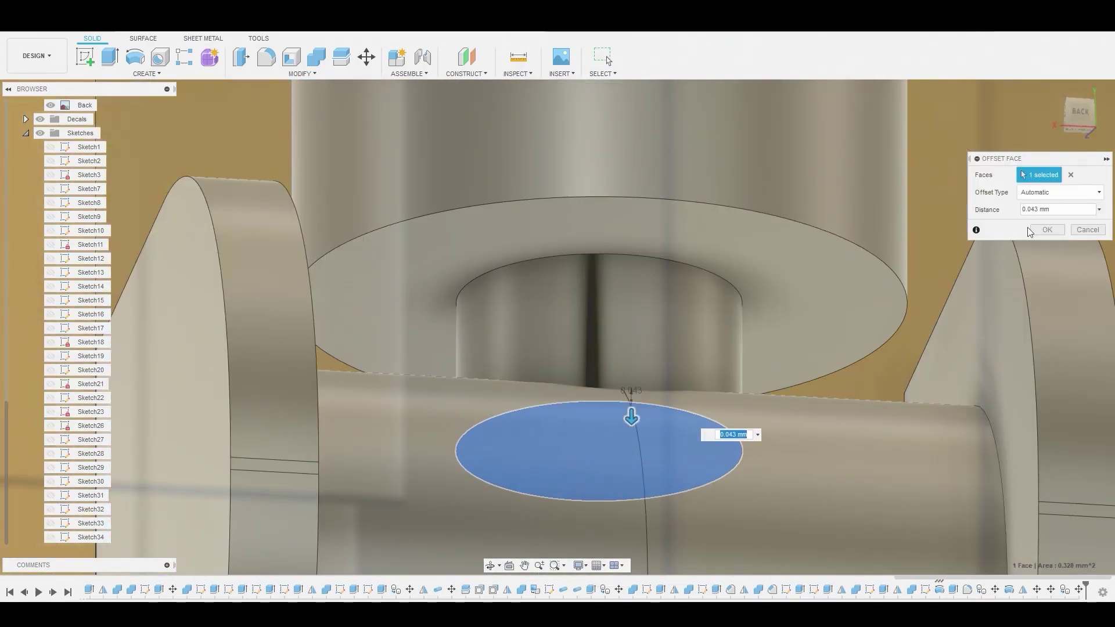
key("Escape")
- Return to the back view and hide all canvases
middle_click_drag(630, 405, 611, 444, "shift")
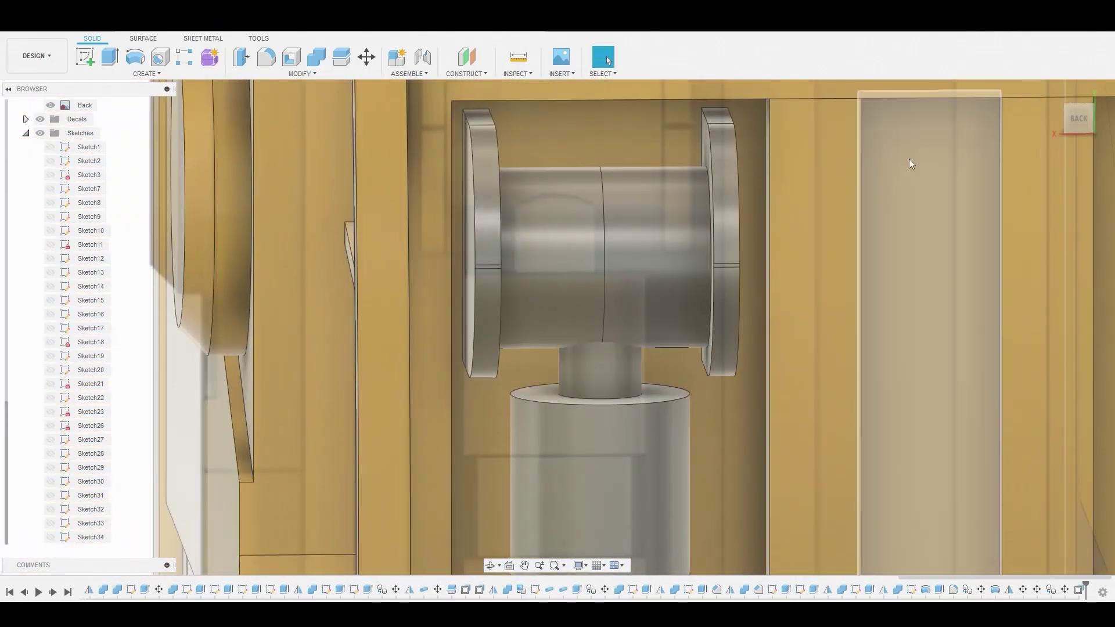
left_click(1077, 117)
scroll(433, 290, "down", 7)
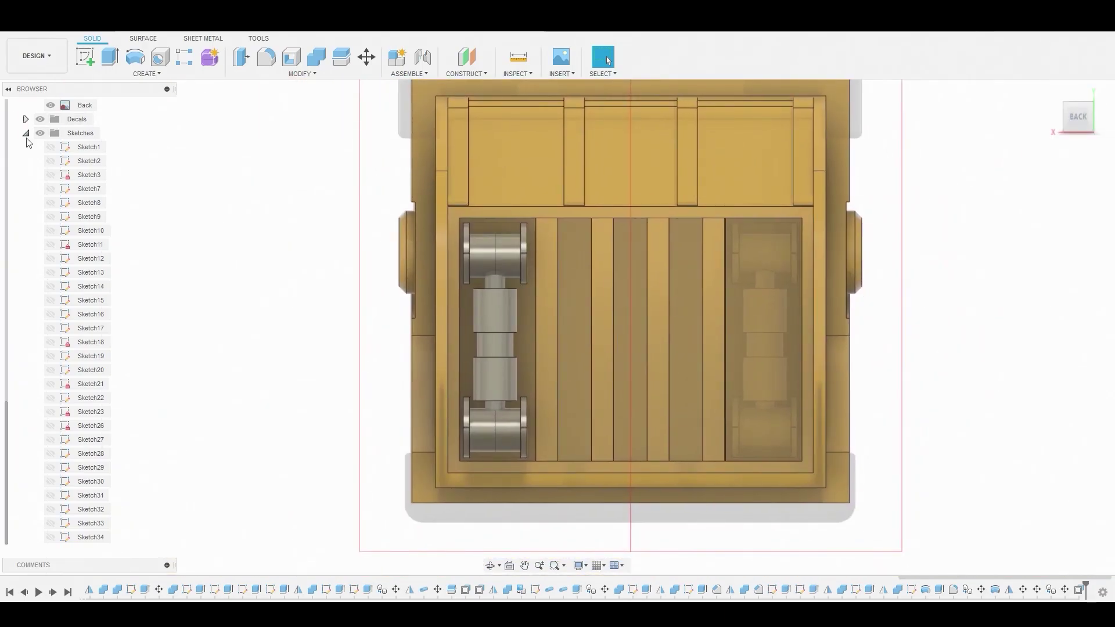
left_click(25, 133)
left_click(40, 342)
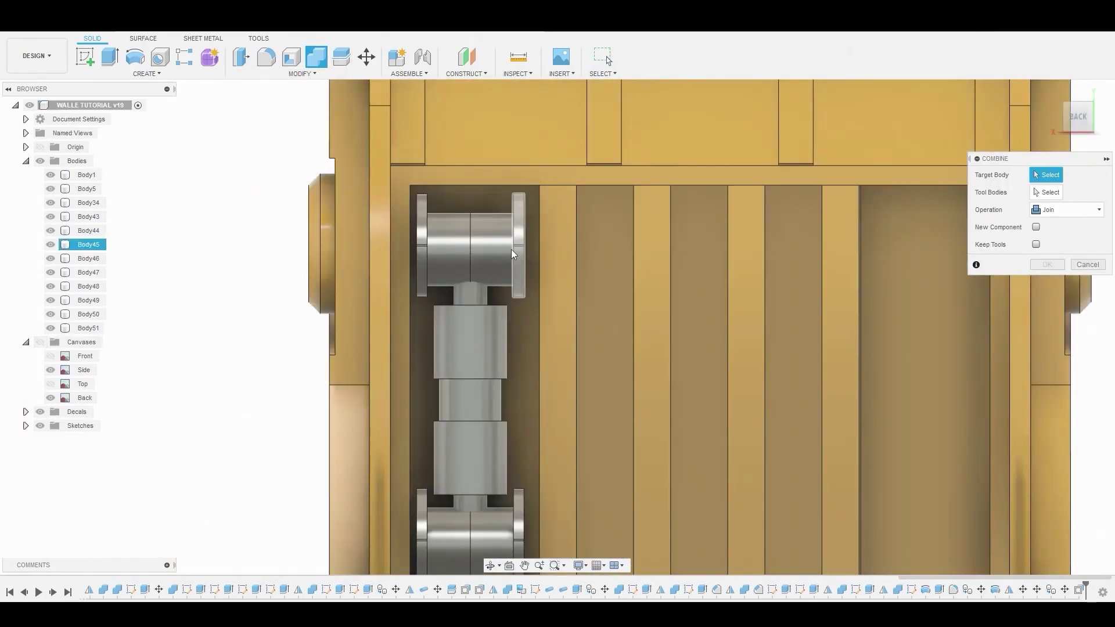
- Combine the stepped shaft, all roller halves and the four bracket plates into one body with the Join operation
left_click(514, 238)
left_click(470, 249)
left_click(420, 228)
left_click(468, 367)
middle_click_drag(469, 372, 481, 216)
left_click(495, 396)
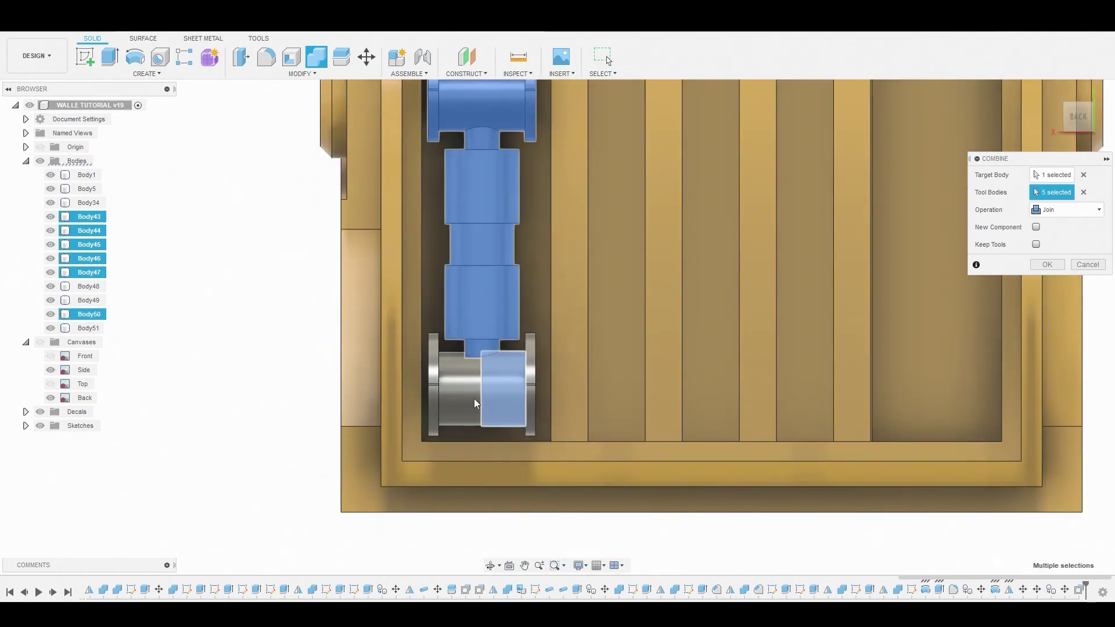
left_click(436, 370)
left_click(1047, 265)
- Mirror the joined roller assembly body across the YZ plane into the opposite recess, and show the canvases again
scroll(870, 261, "down", 5)
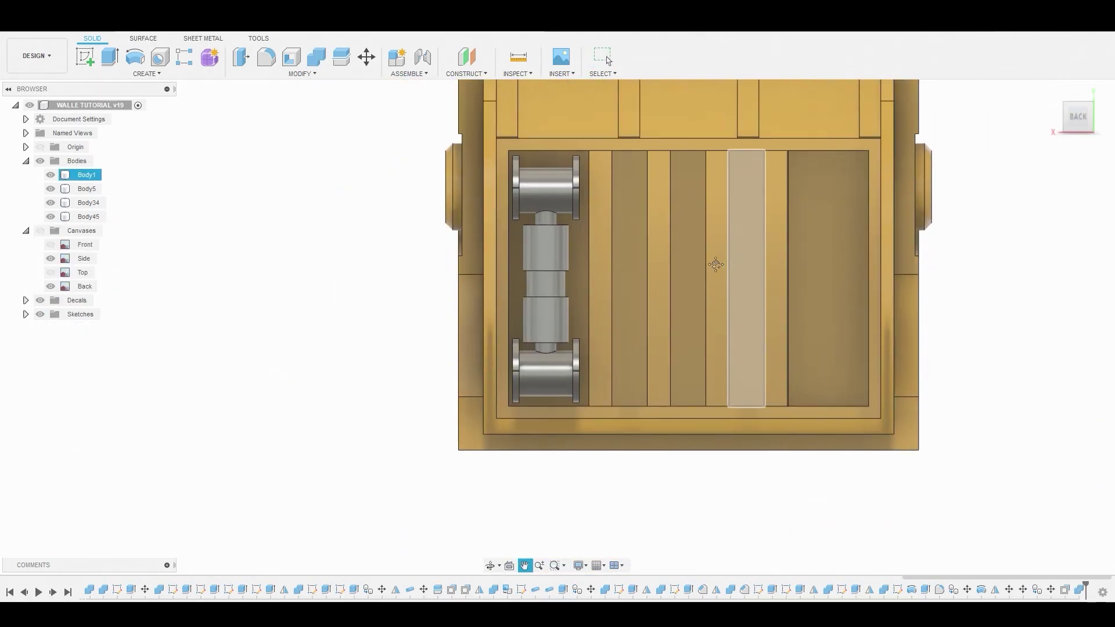
left_click(146, 74)
left_click(108, 352)
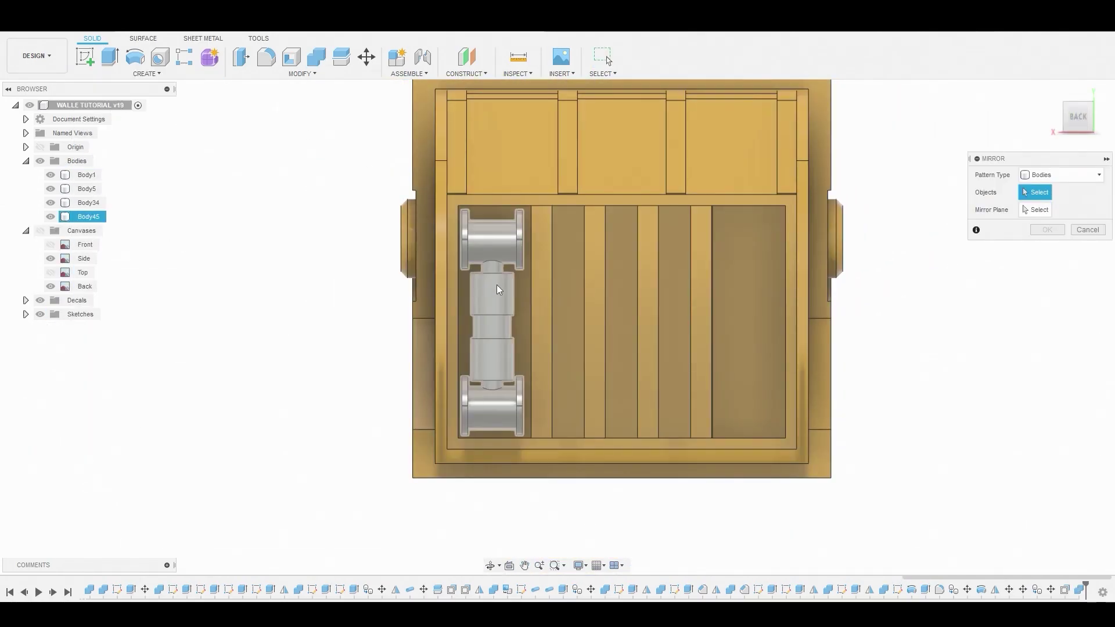
left_click(497, 287)
left_click(1024, 209)
scroll(649, 238, "down", 3)
middle_click_drag(633, 224, 720, 246, "shift")
left_click(587, 207)
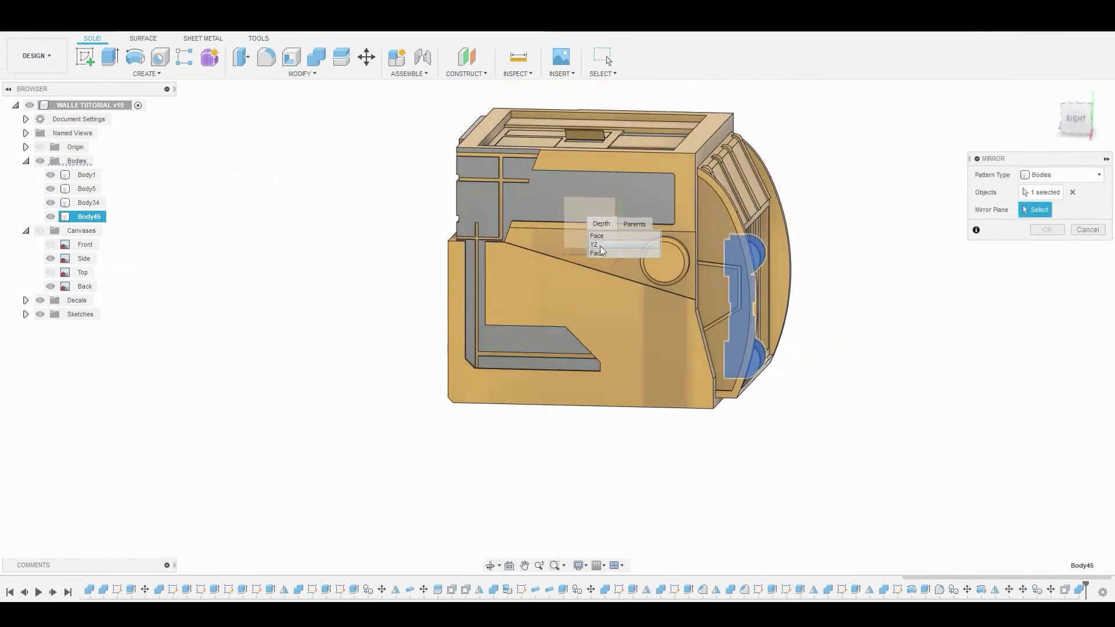
left_click(599, 245)
middle_click_drag(615, 244, 545, 237, "shift")
left_click(1079, 117)
scroll(585, 262, "up", 4)
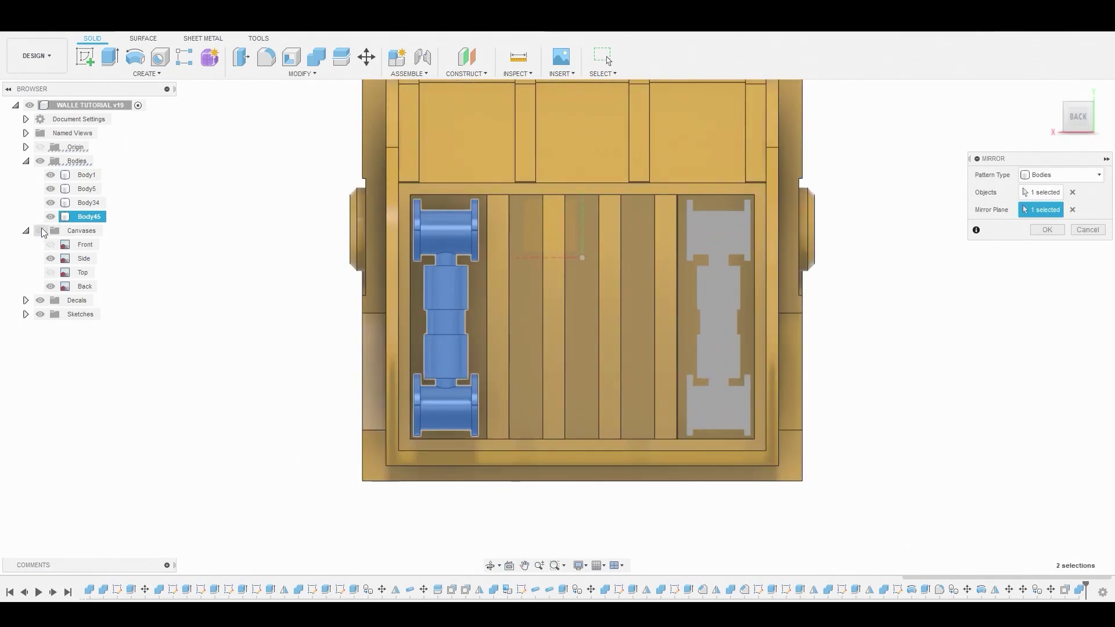
left_click(40, 231)
scroll(650, 281, "up", 3)
scroll(673, 279, "down", 3)
left_click(1048, 229)
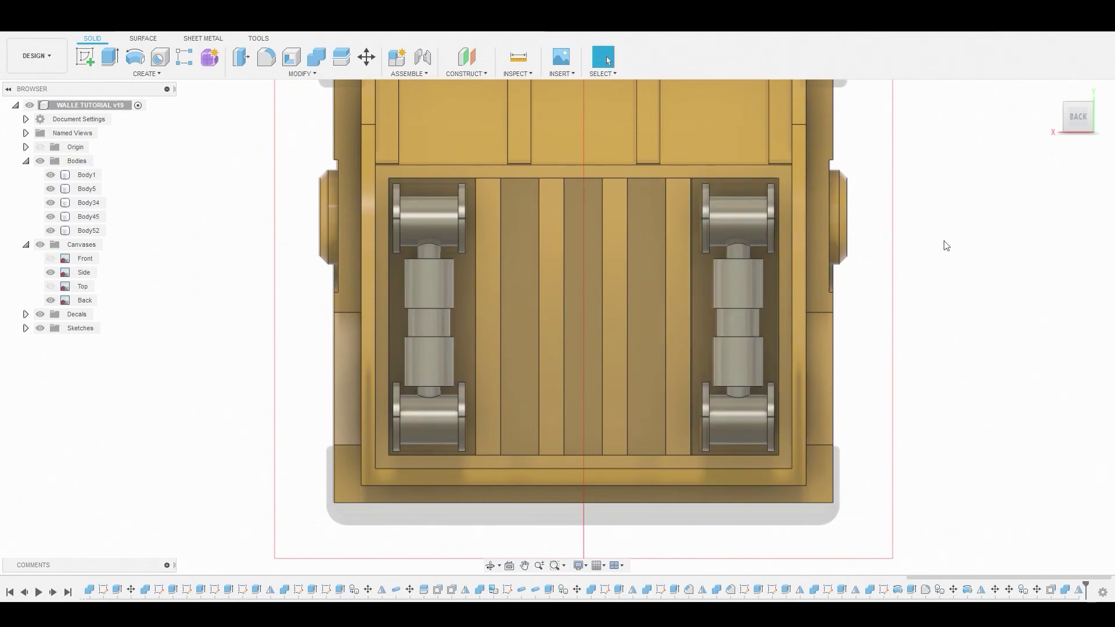
- Combine both roller assemblies with the yellow back panel body using the Join operation
scroll(806, 252, "down", 3)
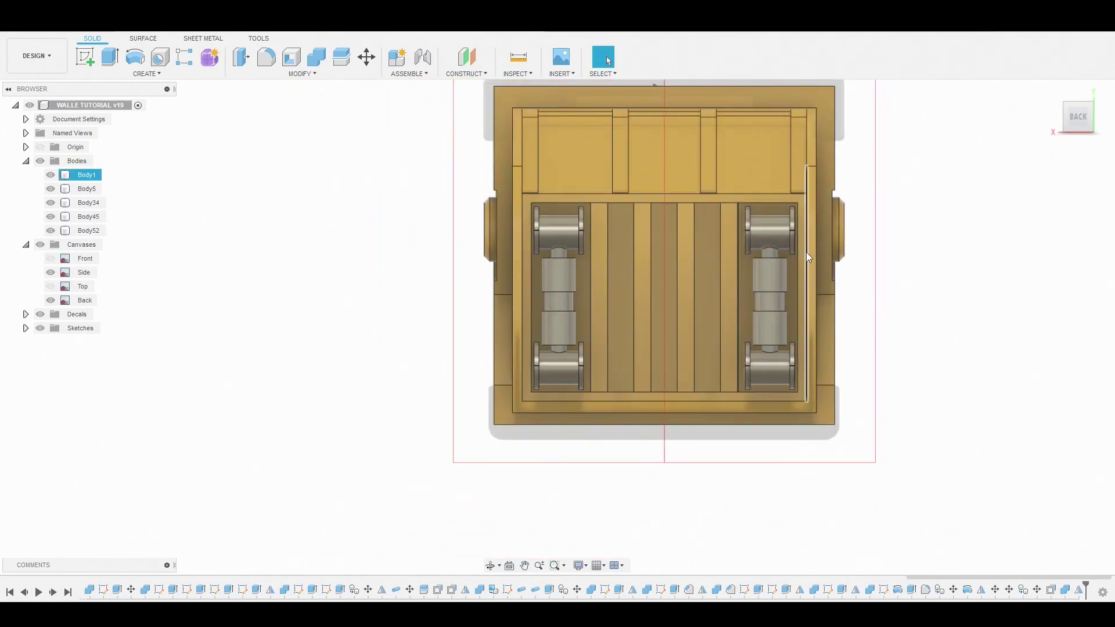
left_click(316, 57)
left_click(646, 208)
left_click(766, 244)
left_click(760, 256)
left_click(1047, 265)
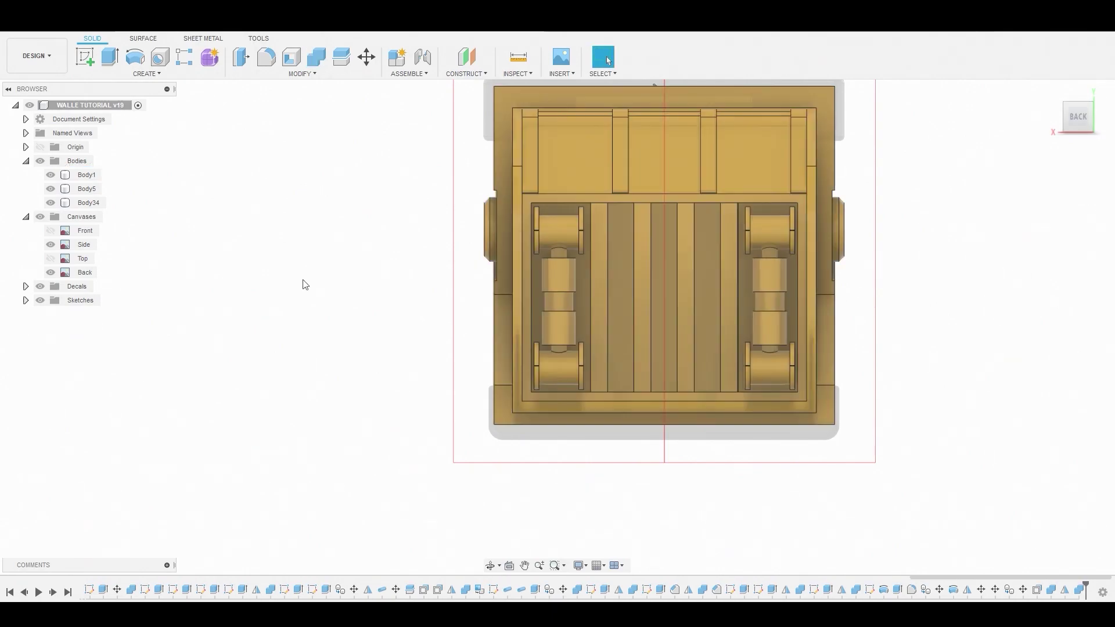